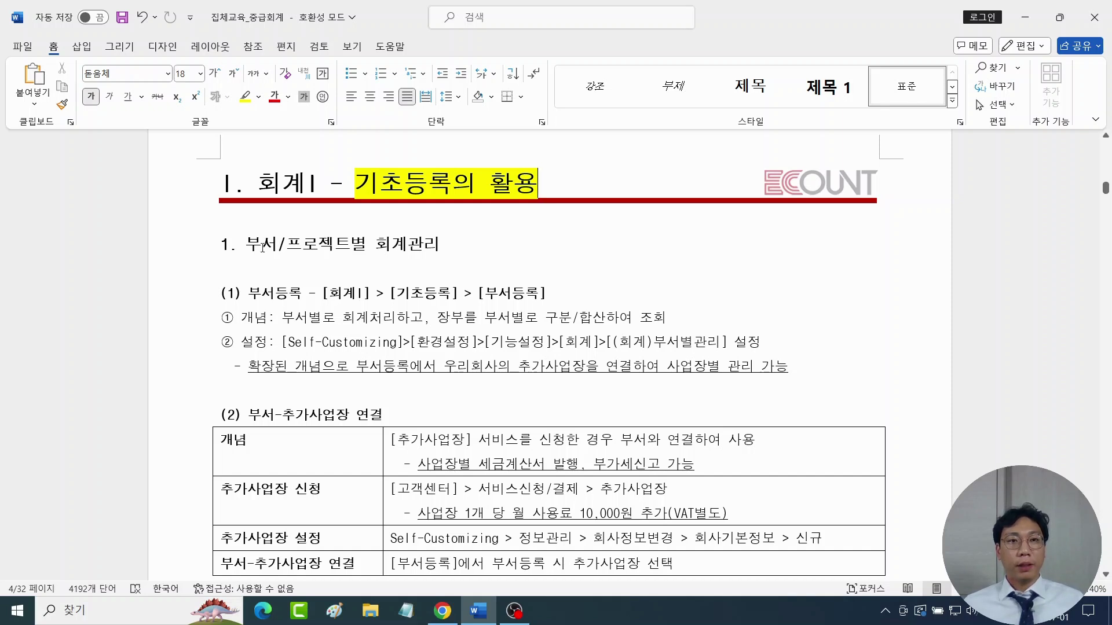
Step: Highlight the section 1 heading text "부서/프로젝트별 회계관리" in yellow
left_click_drag(251, 244, 441, 243)
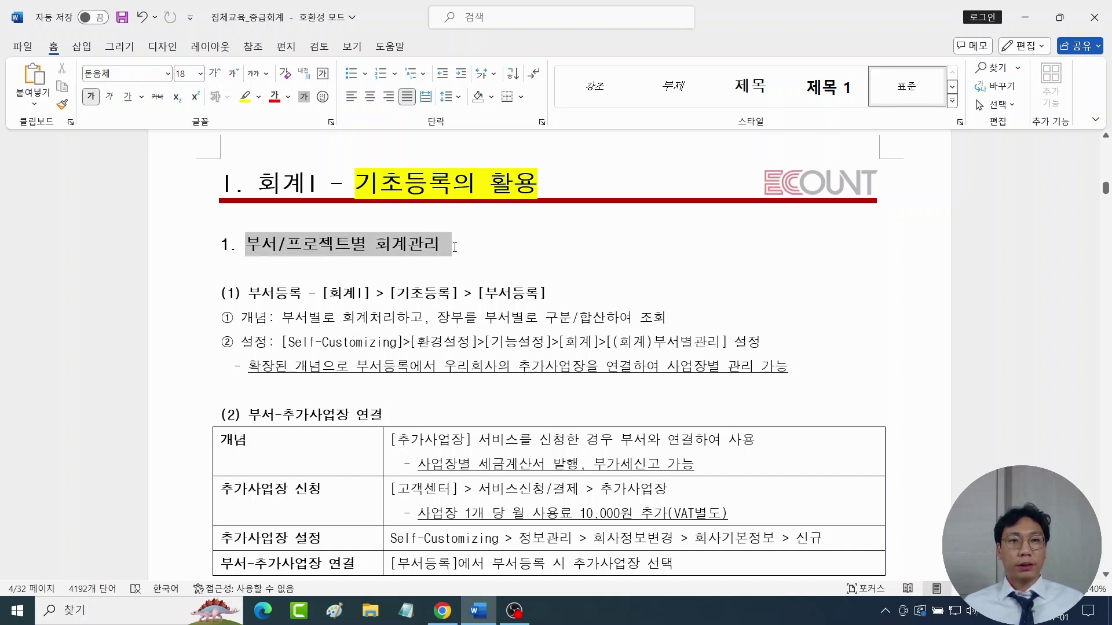
left_click(249, 99)
scroll(270, 239, "down", 2)
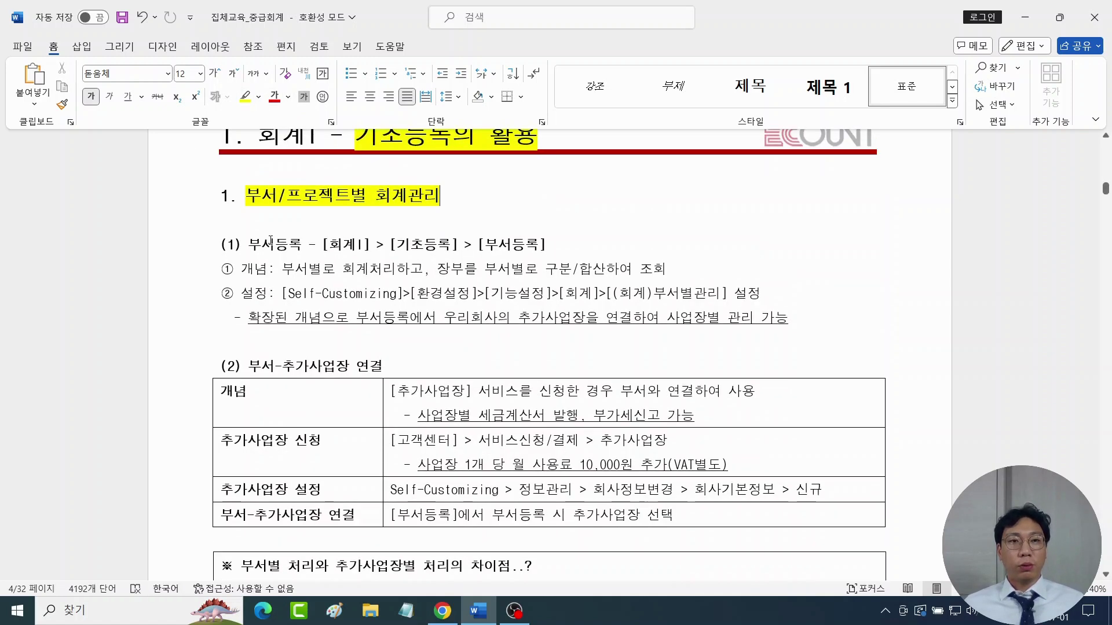
left_click_drag(249, 244, 302, 245)
left_click(447, 257)
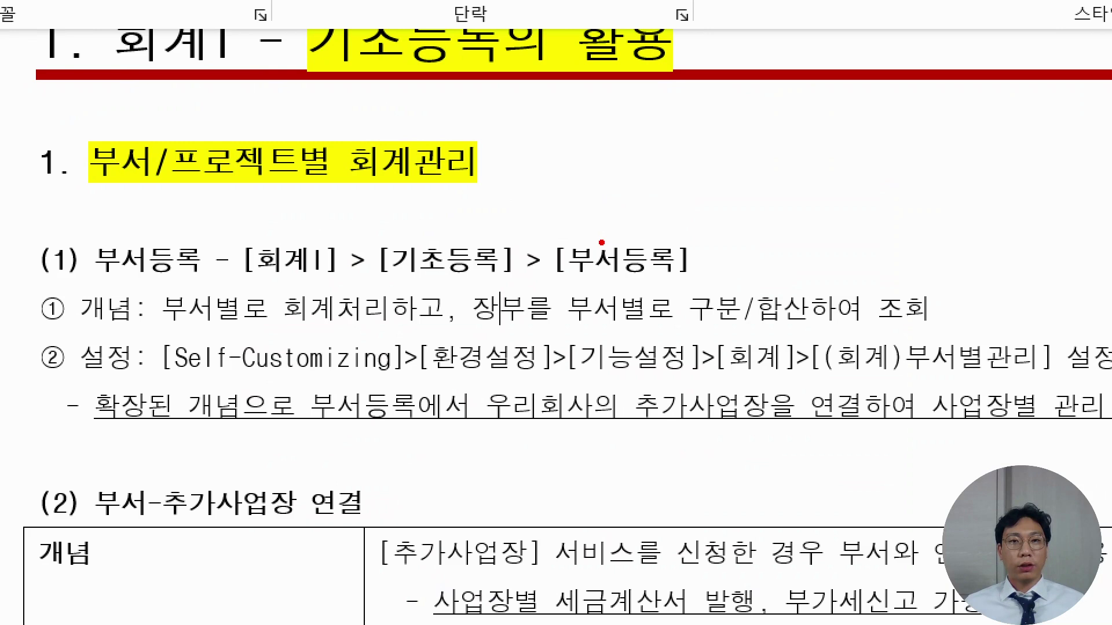
Step: Annotate the magnified page in red with an arrow from [부서등록] to the handwritten note "팀별!!" and underline its path, then exit annotation
left_click_drag(602, 242, 615, 210)
left_click_drag(589, 213, 641, 234)
mouse_move(660, 150)
left_mouse_down()
mouse_move(652, 185)
mouse_move(667, 158)
left_mouse_up()
mouse_move(671, 148)
left_mouse_down()
mouse_move(678, 191)
mouse_move(691, 153)
left_mouse_up()
mouse_move(703, 125)
left_mouse_down()
mouse_move(704, 144)
mouse_move(724, 125)
mouse_move(727, 150)
left_mouse_up()
mouse_move(715, 153)
left_mouse_down()
mouse_move(732, 149)
mouse_move(754, 178)
left_mouse_up()
left_click_drag(755, 173, 760, 174)
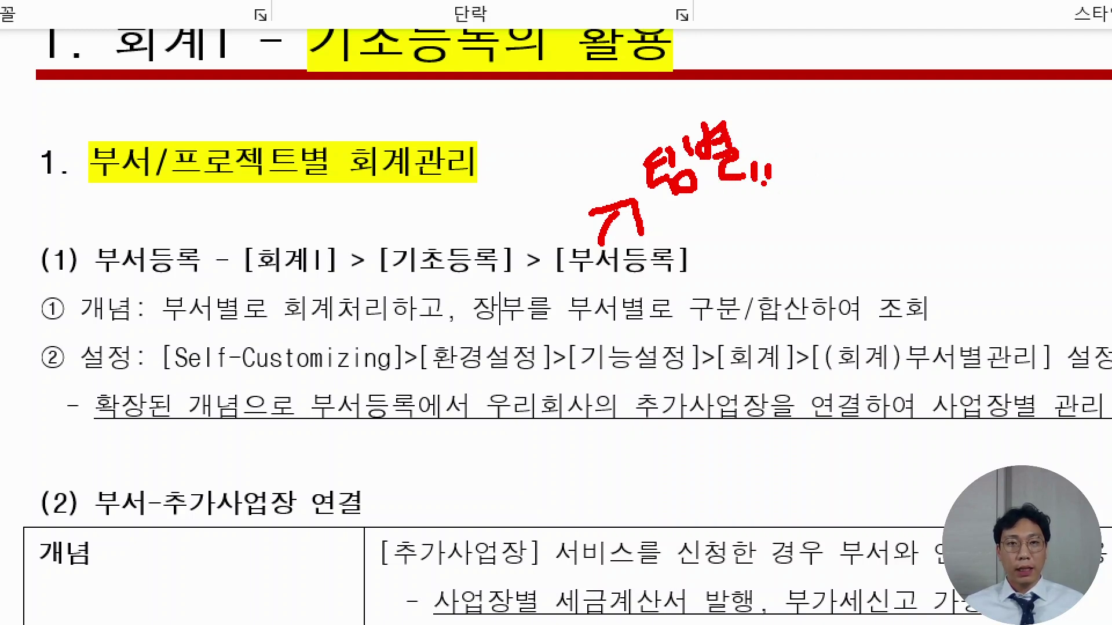
left_click_drag(579, 278, 665, 278)
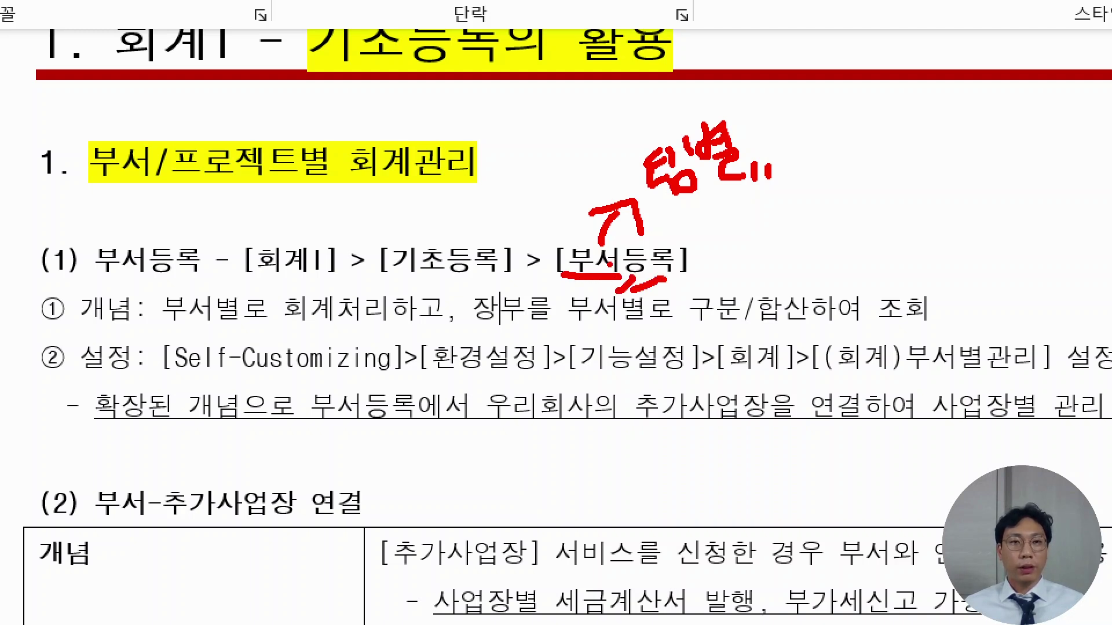
left_click_drag(246, 280, 674, 271)
key("Escape")
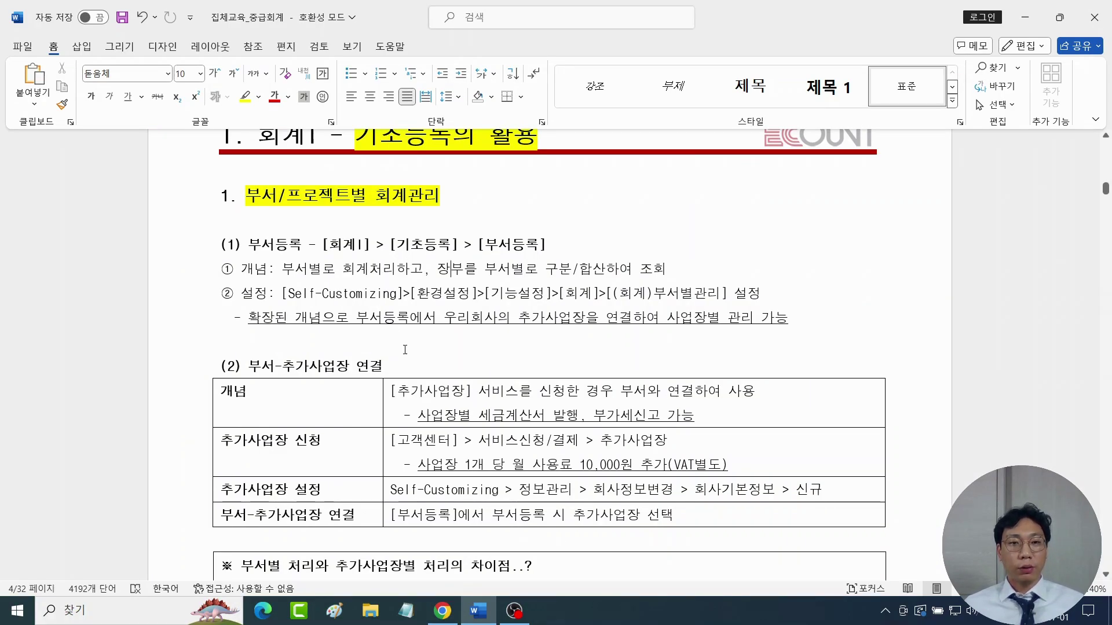
Step: Switch to Ecount in Chrome, open the 부서등록 list under 회계 I 기초등록, and view the blank new-department form
left_click(442, 610)
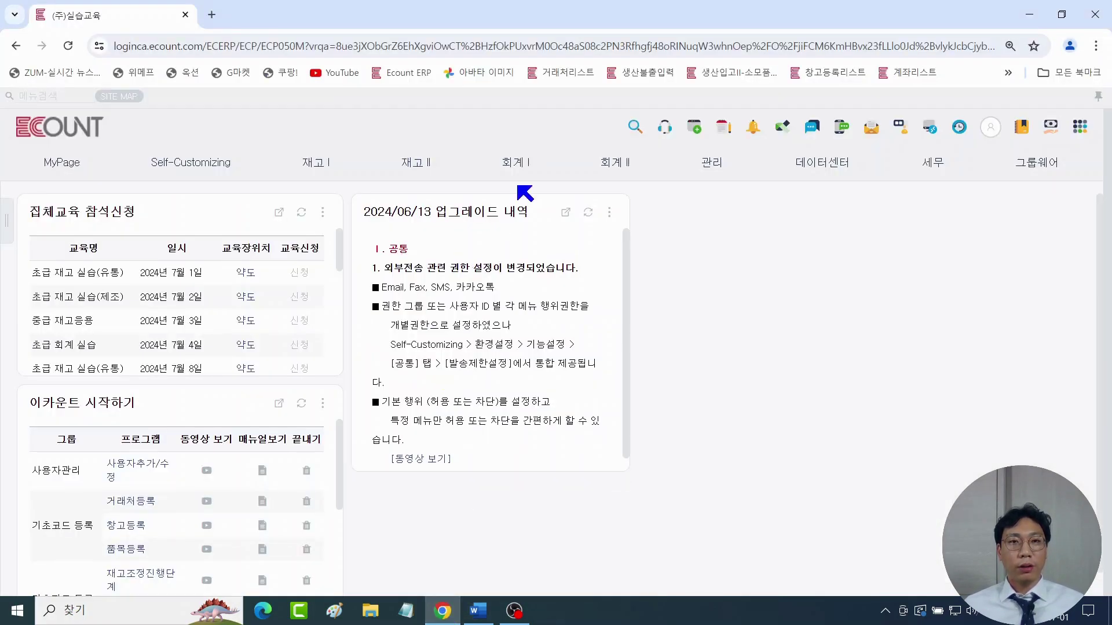
left_click(517, 162)
left_click(197, 181)
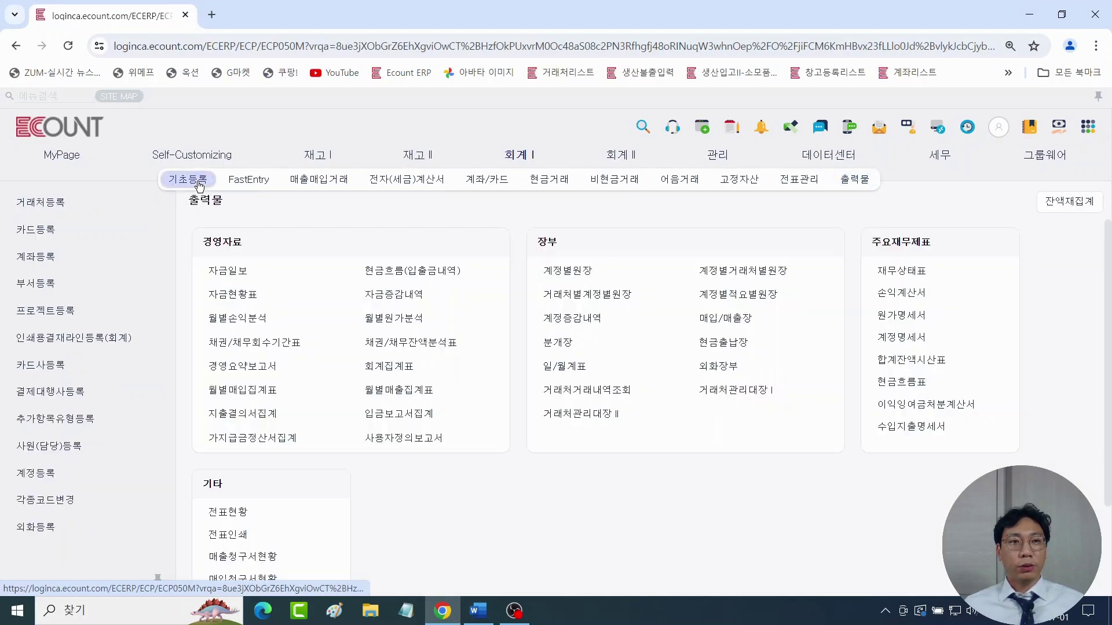
left_click(44, 286)
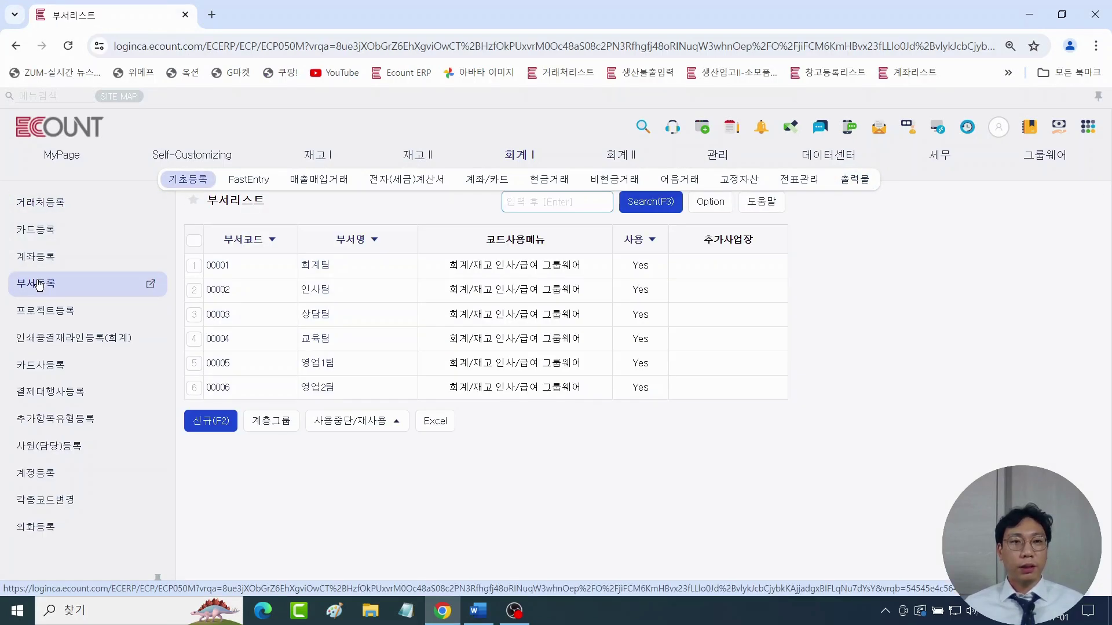
left_click(187, 422)
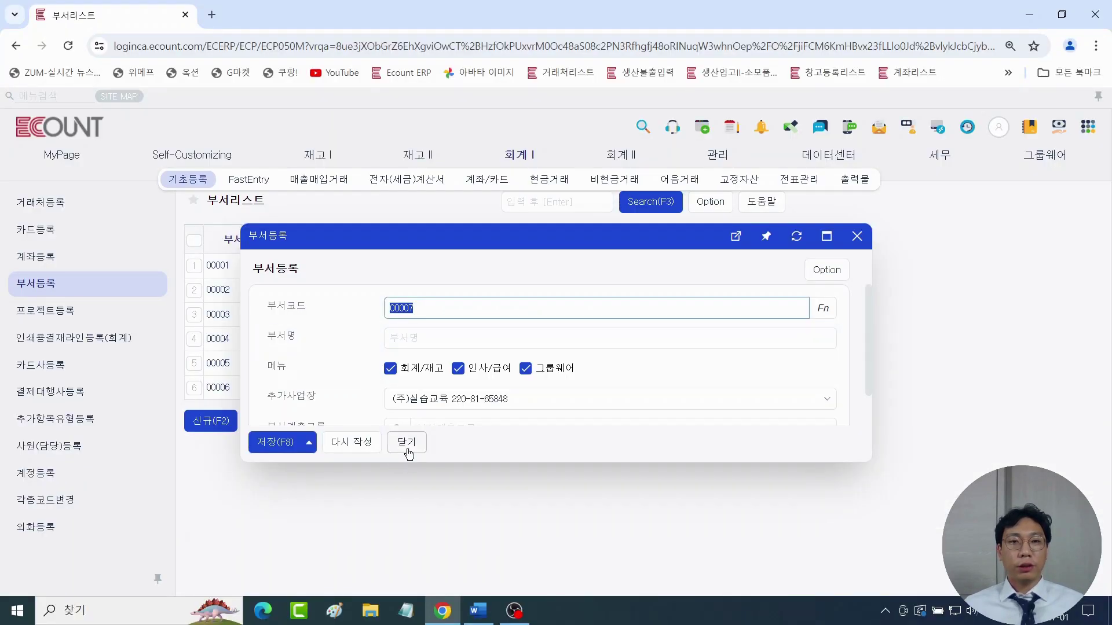
left_click(468, 562)
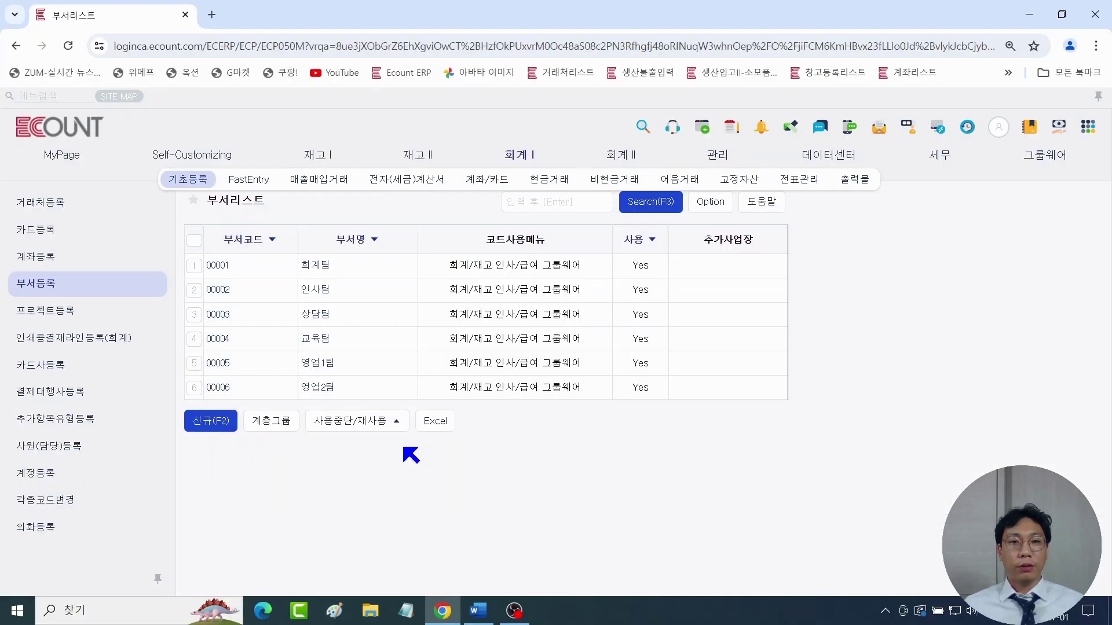
Step: Open the 지출결의서 entry form under FastEntry to check its input columns
left_click(250, 188)
left_click(55, 231)
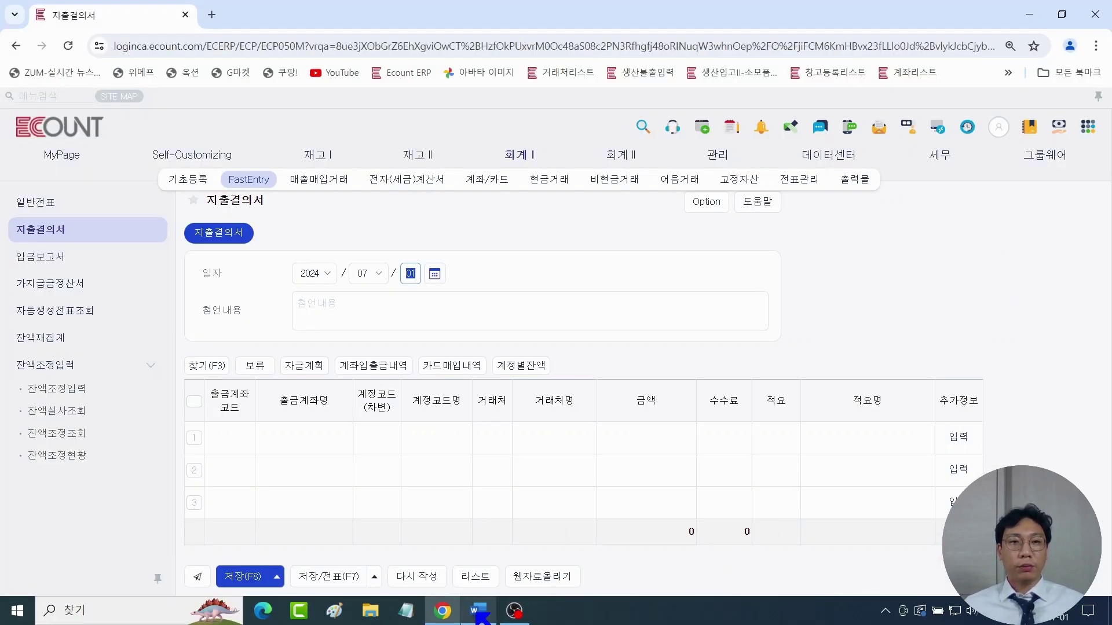
Step: Switch to the Word document and highlight "② 설정" in yellow
mouse_move(479, 614)
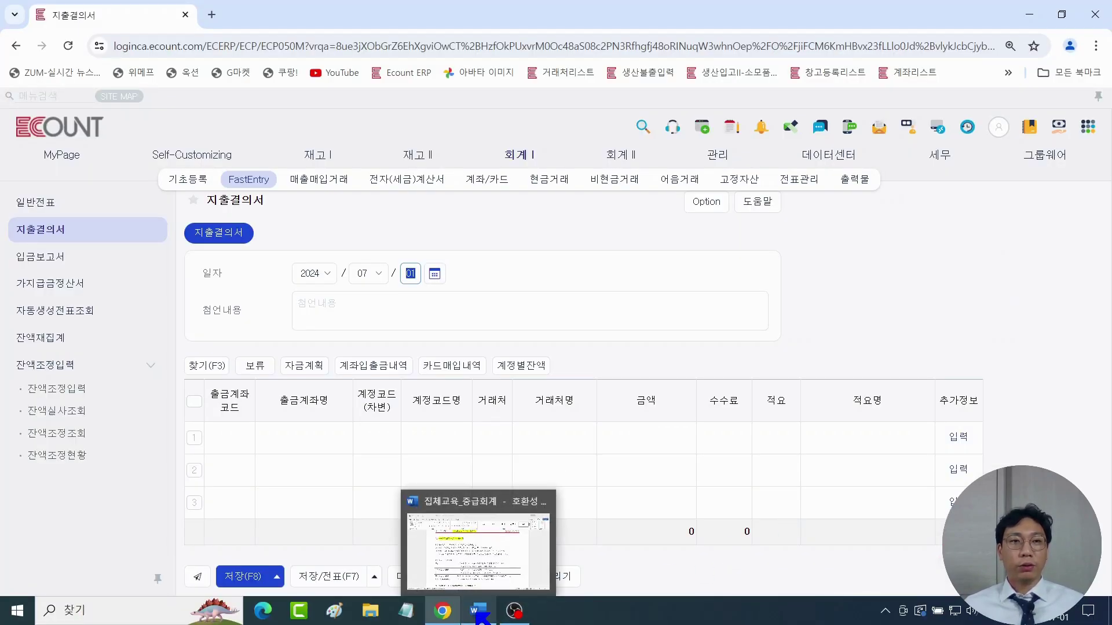
left_click(478, 544)
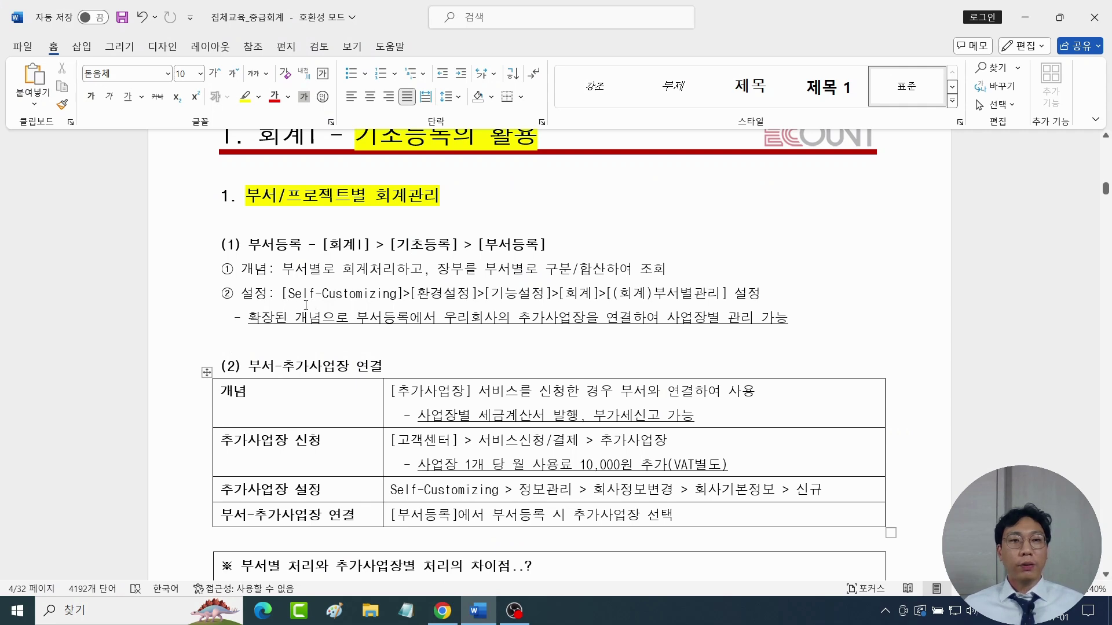
left_click_drag(227, 294, 268, 294)
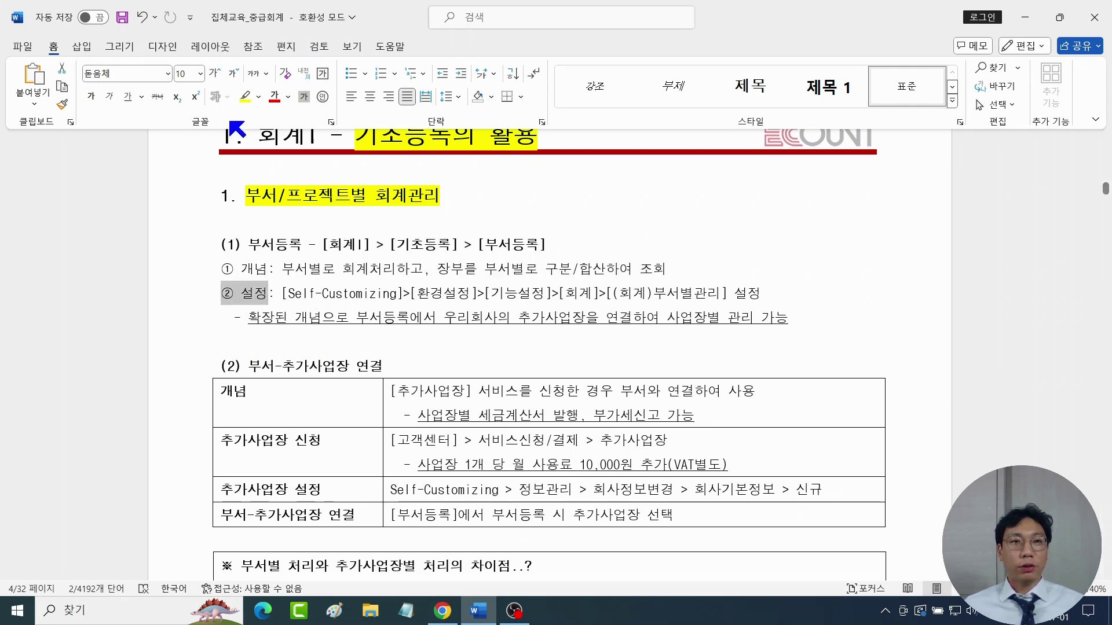
left_click(245, 97)
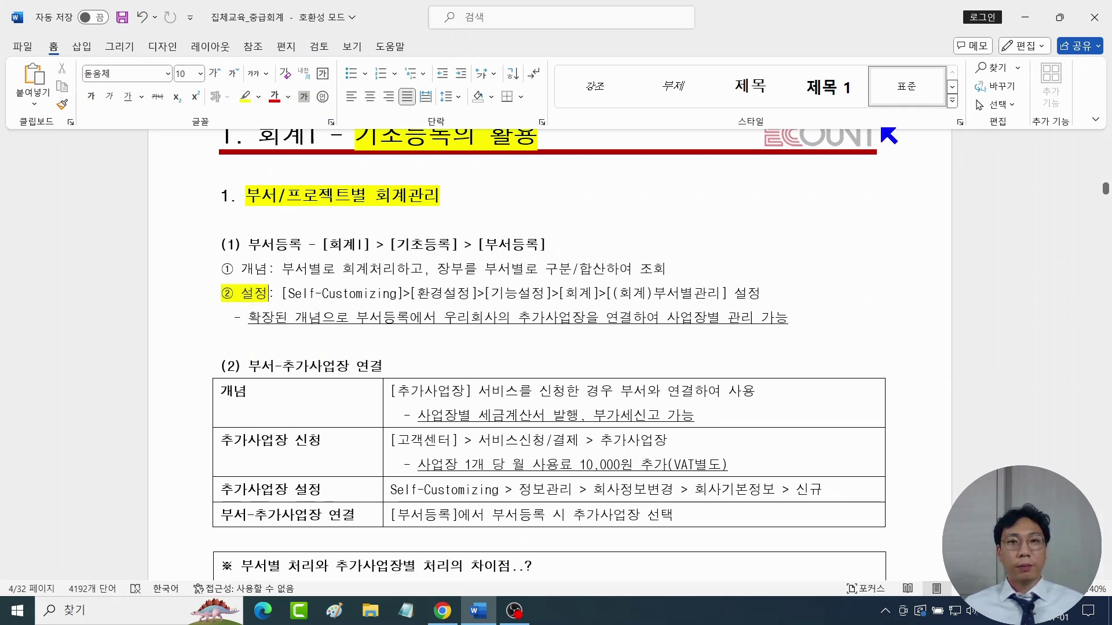
Step: Return to Ecount and open the 회계 section of 기능설정 under Self-Customizing 환경설정
left_click(1025, 19)
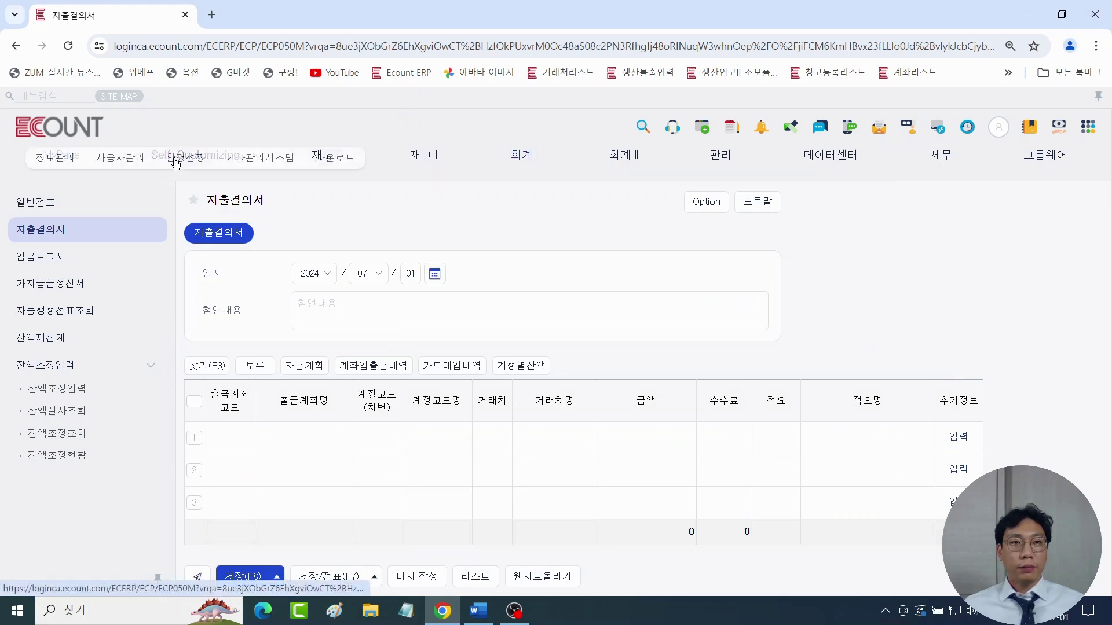
left_click(190, 180)
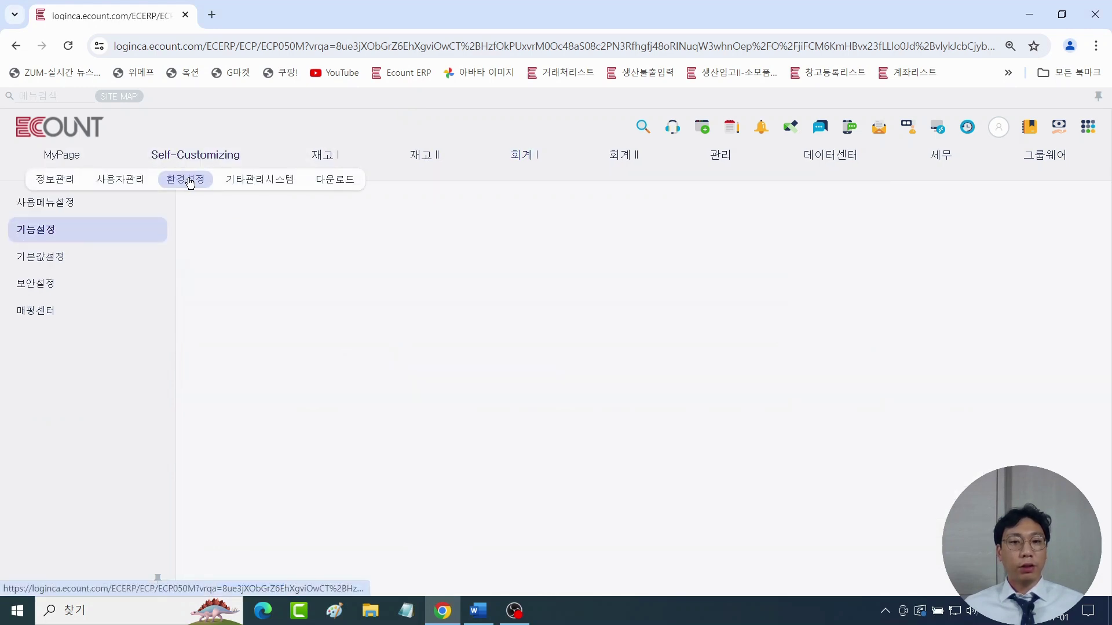
left_click(75, 234)
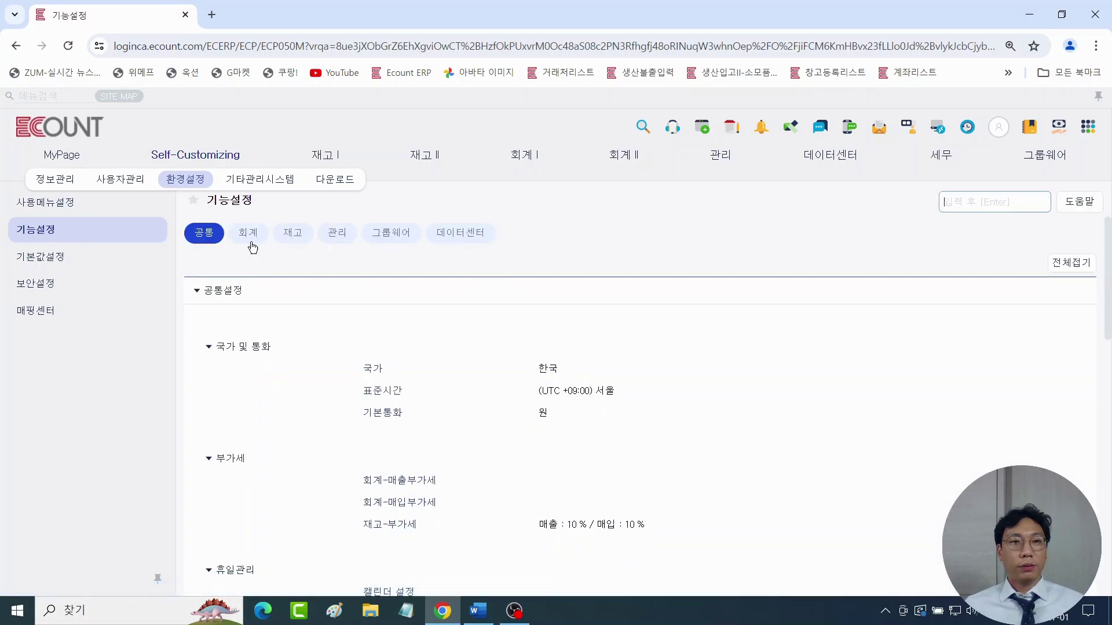
left_click(248, 232)
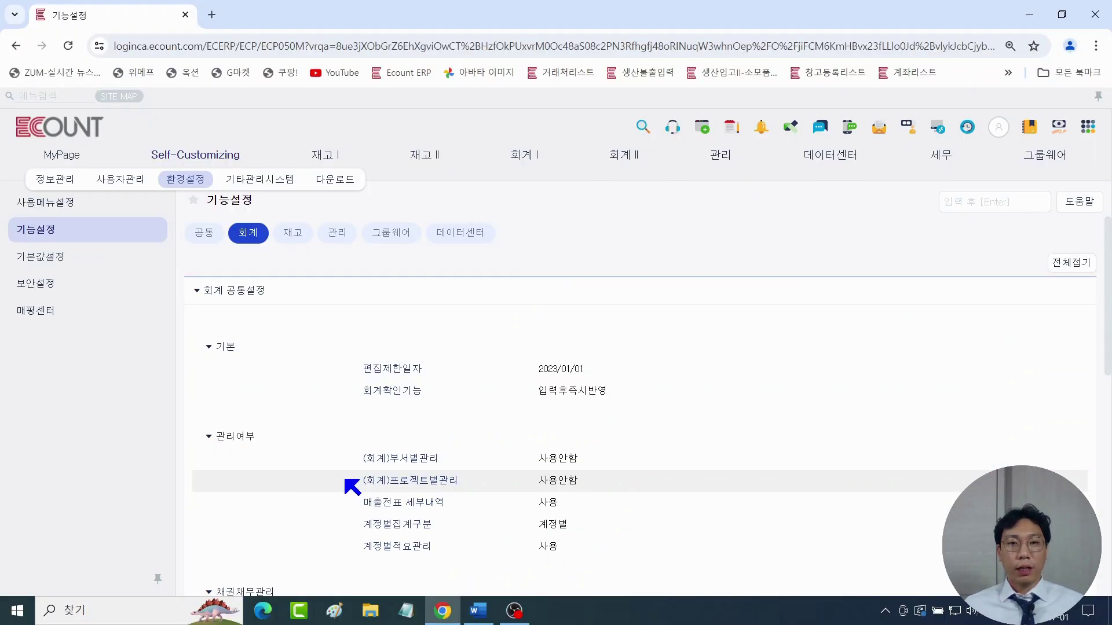
Step: In the 관리여부 settings, enable both 사용여부 and 계정별집계구분 for 부서 and save
left_click(497, 425)
left_click(553, 348)
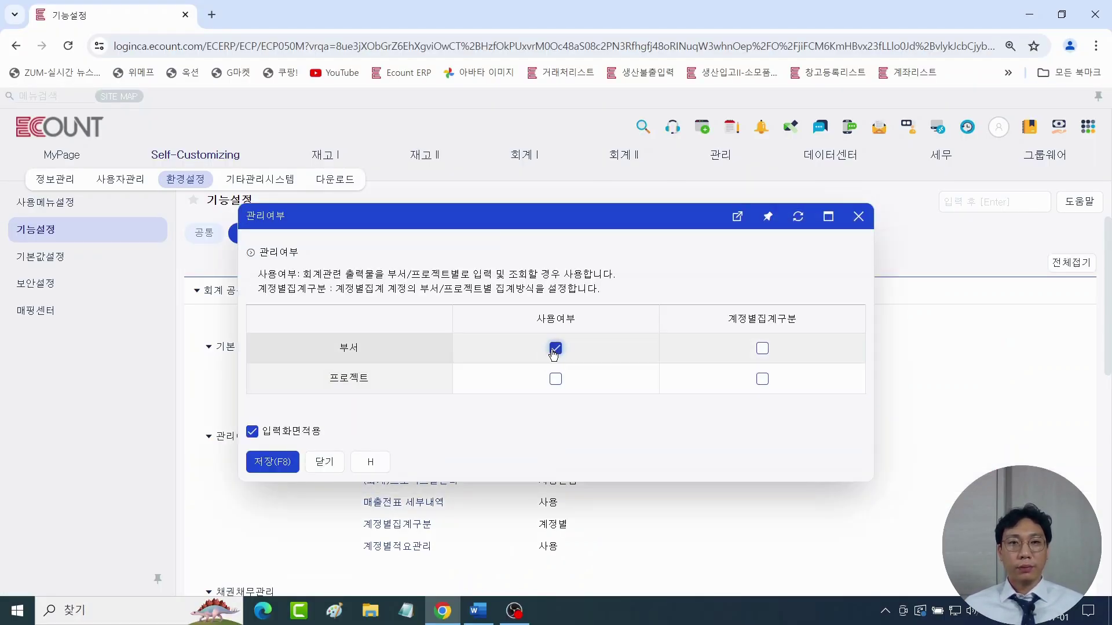
left_click(761, 351)
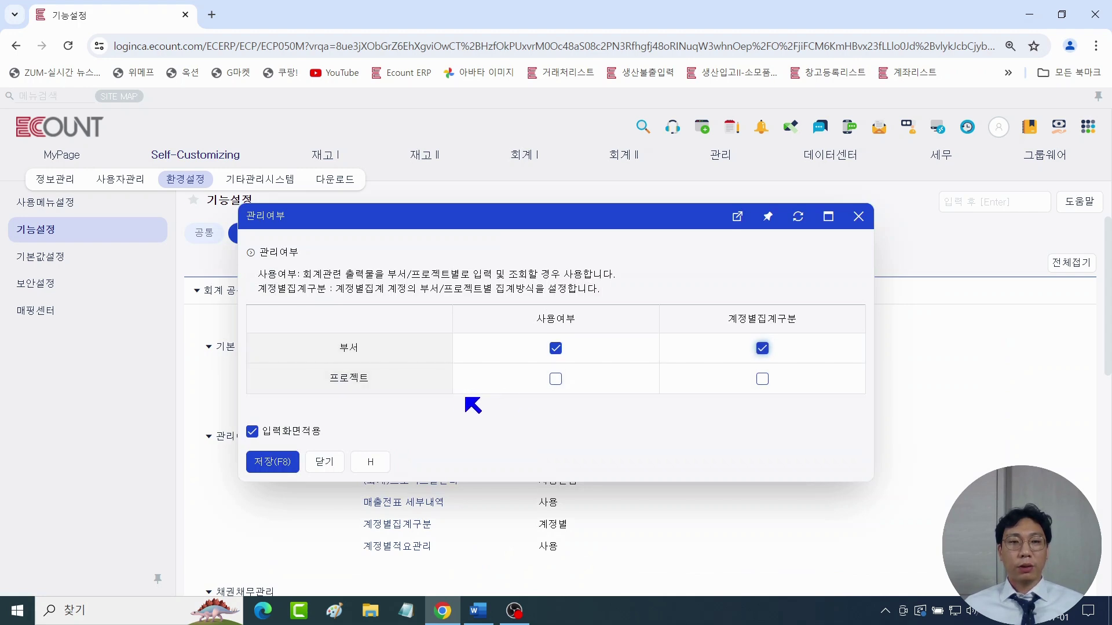
left_click(272, 466)
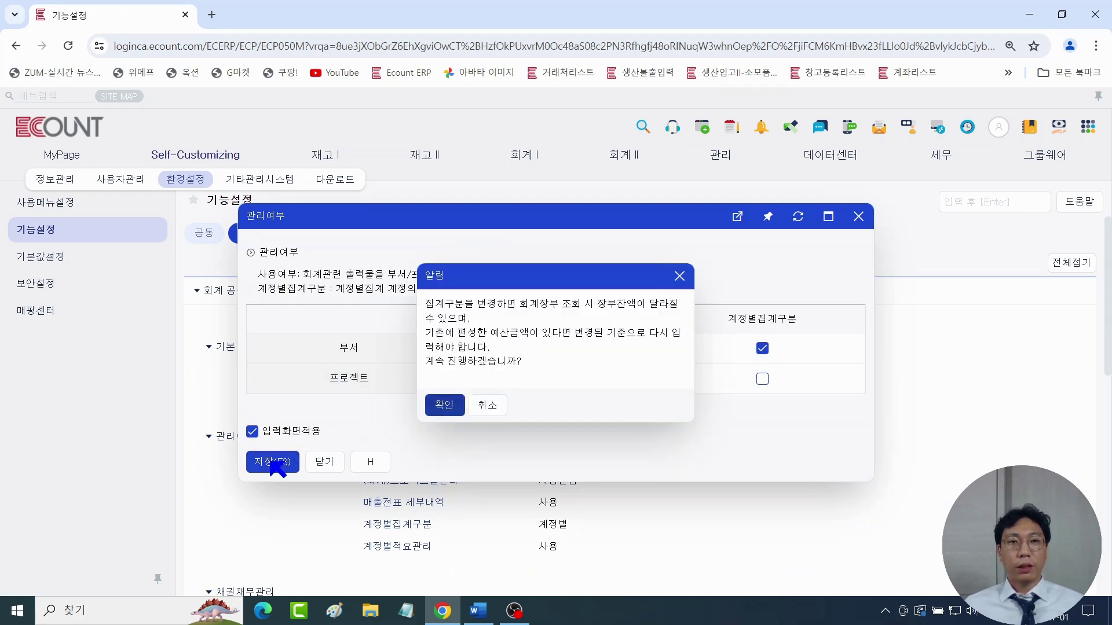
left_click(436, 409)
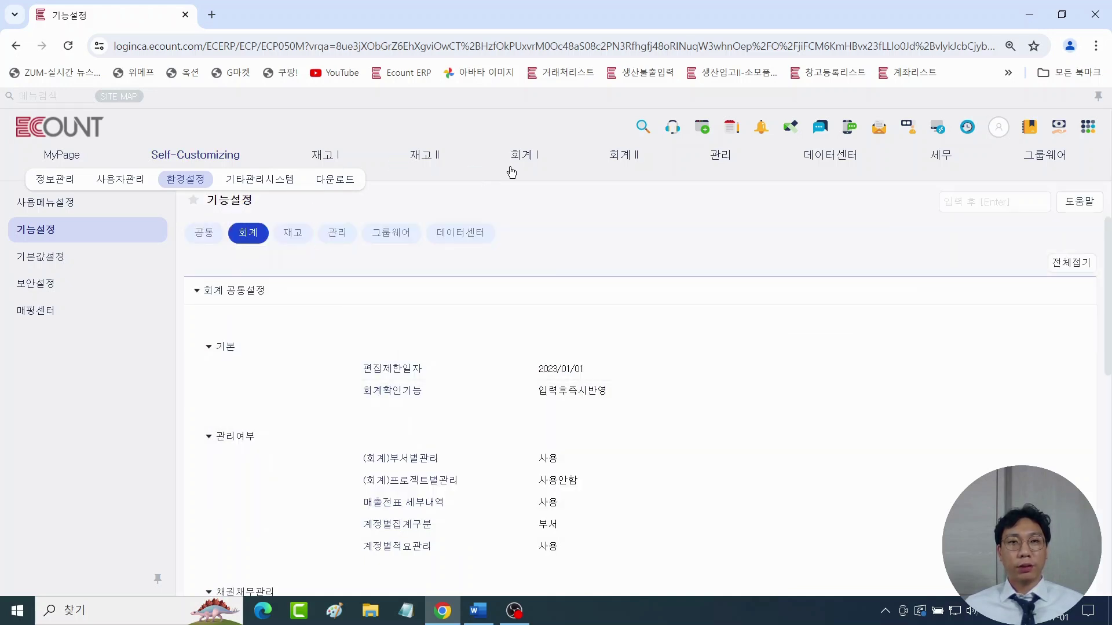
Step: Reopen the 회계 I 지출결의서 form to check for the 부서 column
left_click(529, 169)
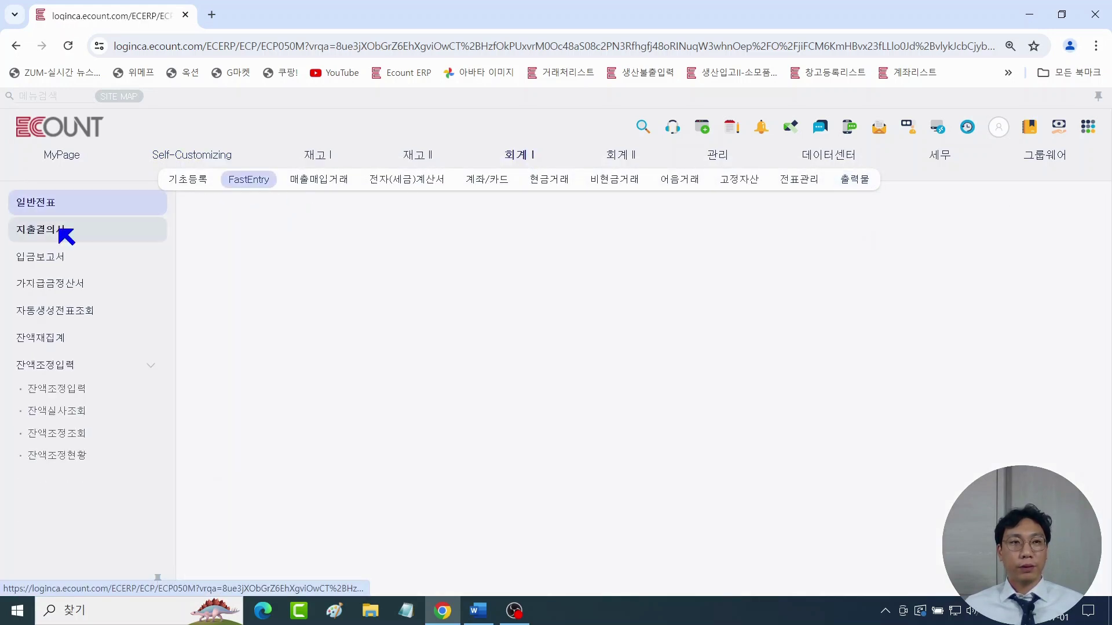
left_click(67, 231)
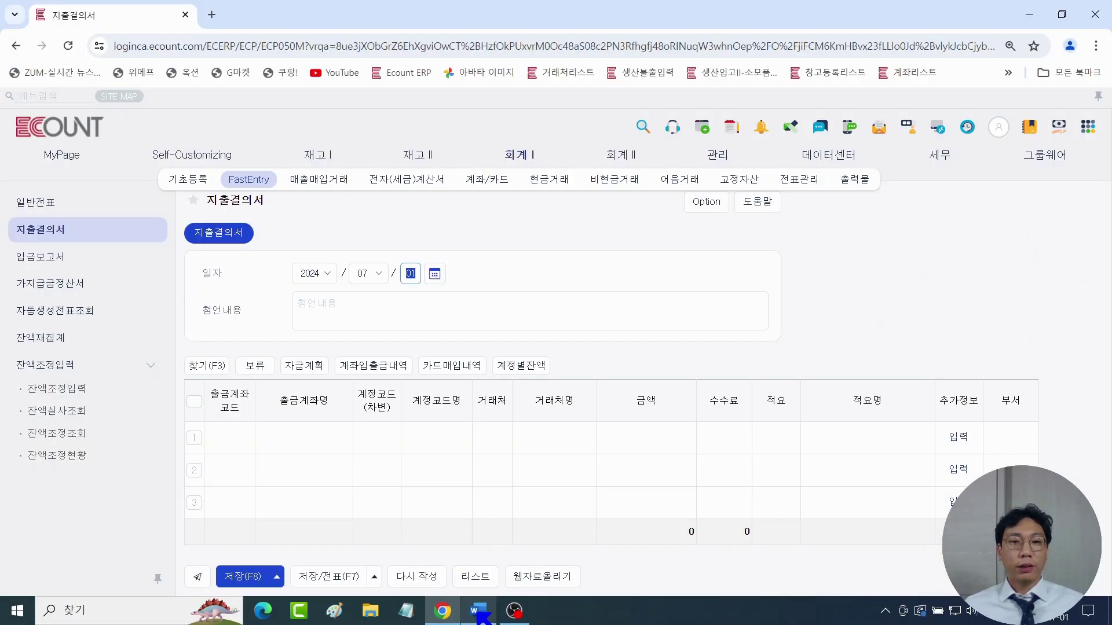
Step: Switch to the Word document and color the "[Self-Customizing]>[환경설정]>[기능설정]>[회계]>[(회계)부서별관리] 설정" text red
left_click(478, 613)
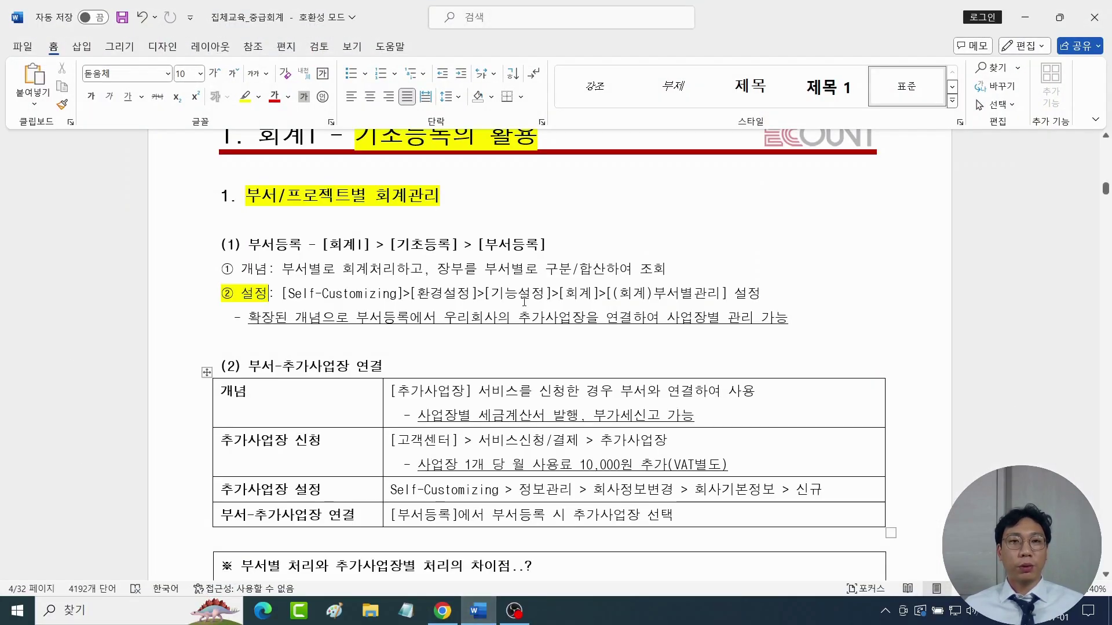
left_click(524, 299)
left_click_drag(283, 293, 760, 293)
left_click(275, 97)
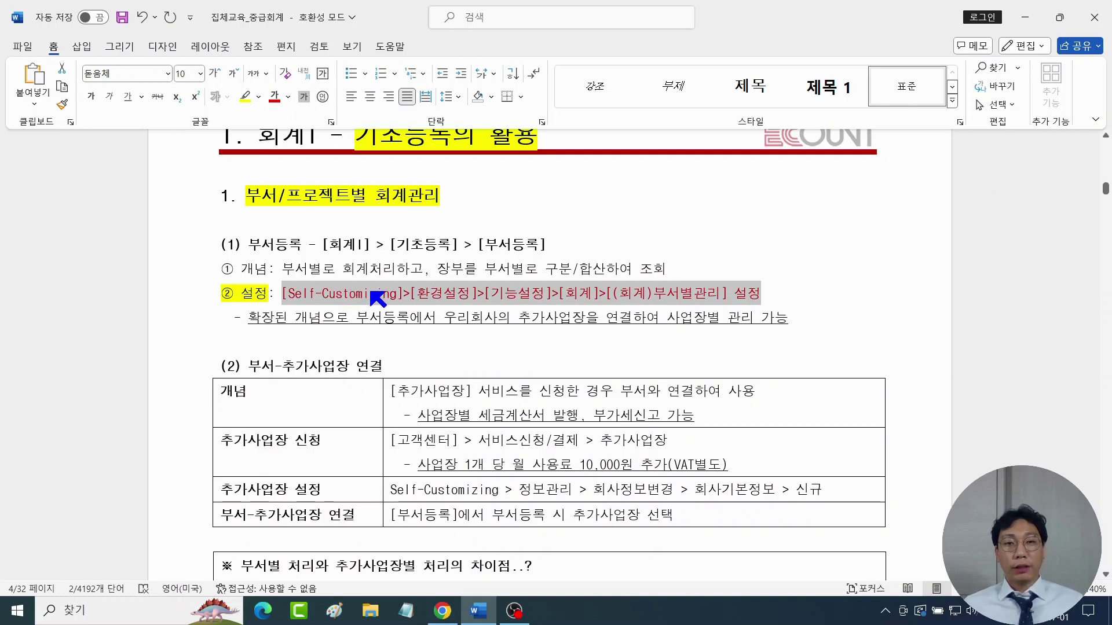
Step: Color "확장된 개념으로" and "추가사업장" red in the underlined note, and select "부서" in heading (1)
left_click(267, 320)
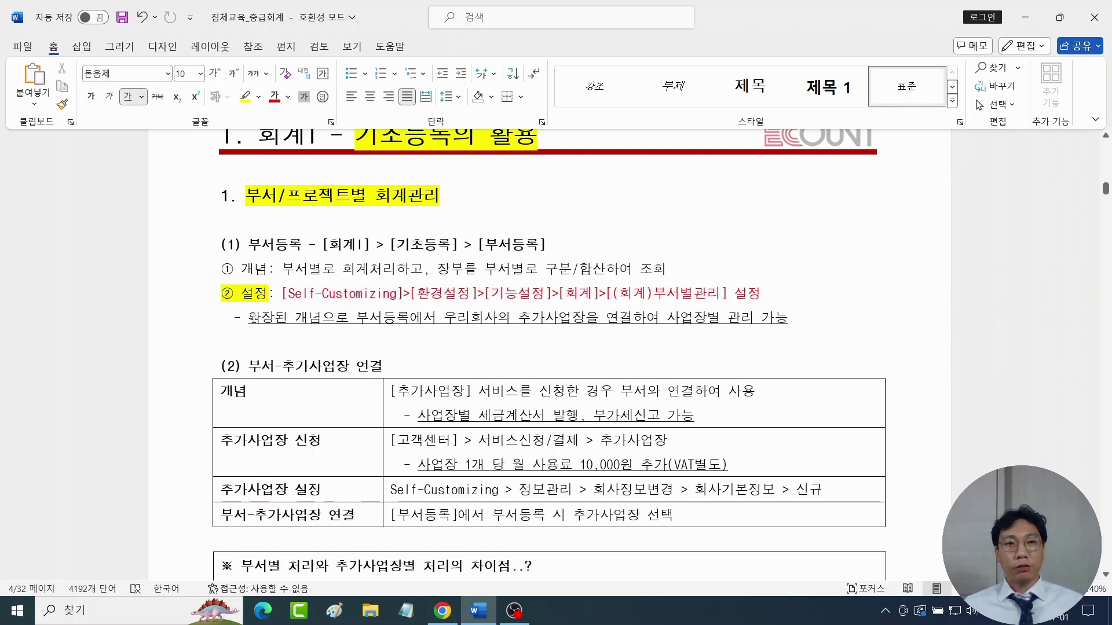
left_click_drag(249, 318, 354, 318)
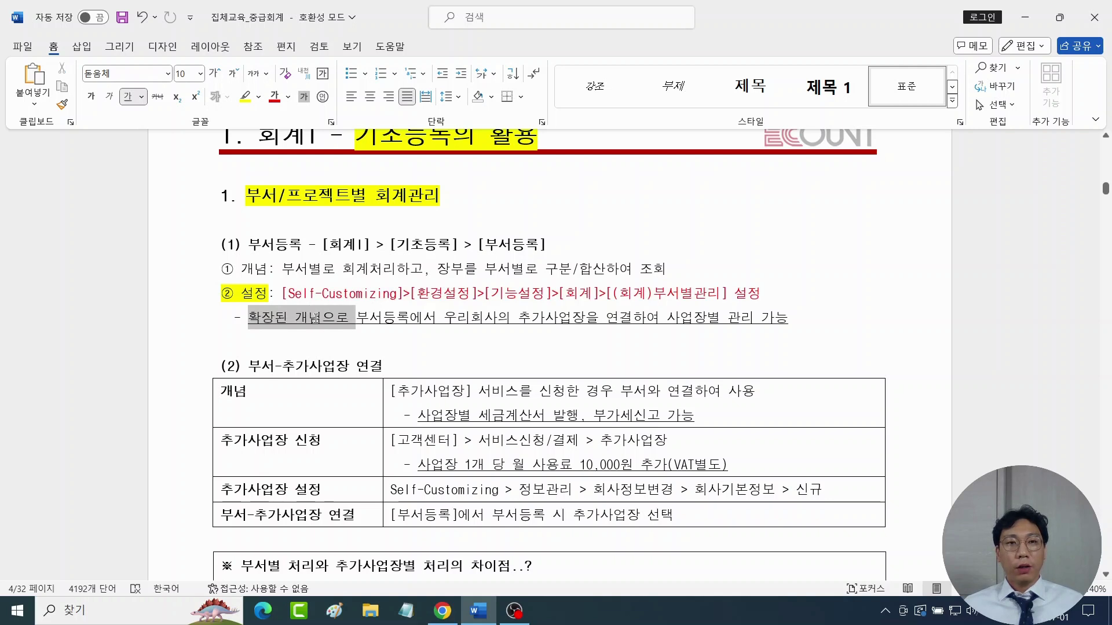
left_click(322, 317)
left_click_drag(249, 317, 355, 318)
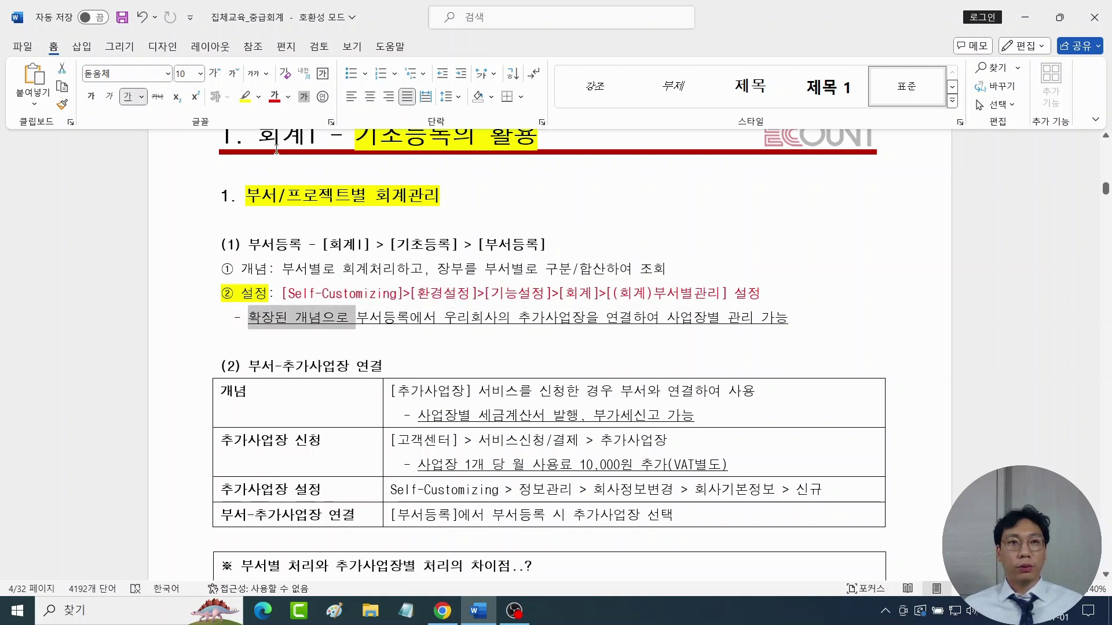
left_click(274, 96)
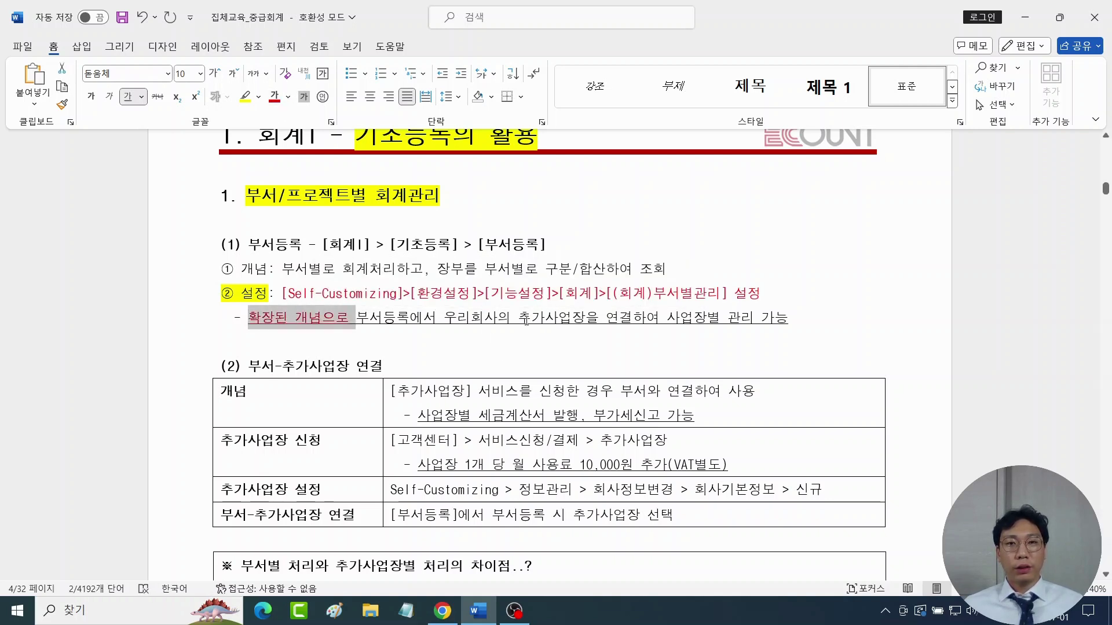
left_click_drag(519, 318, 585, 318)
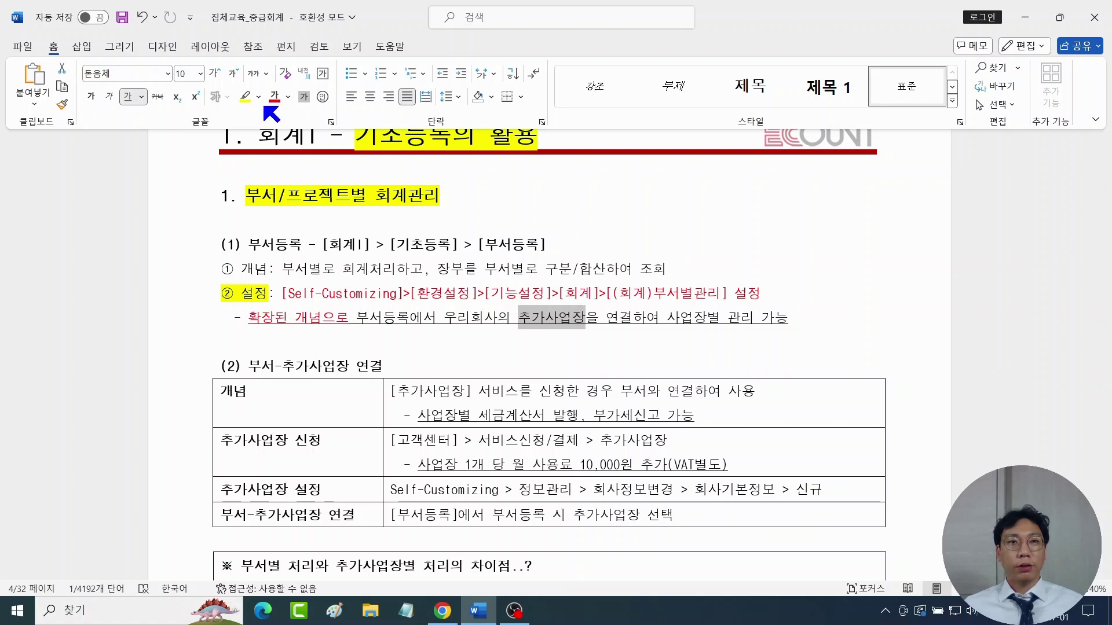
left_click(274, 97)
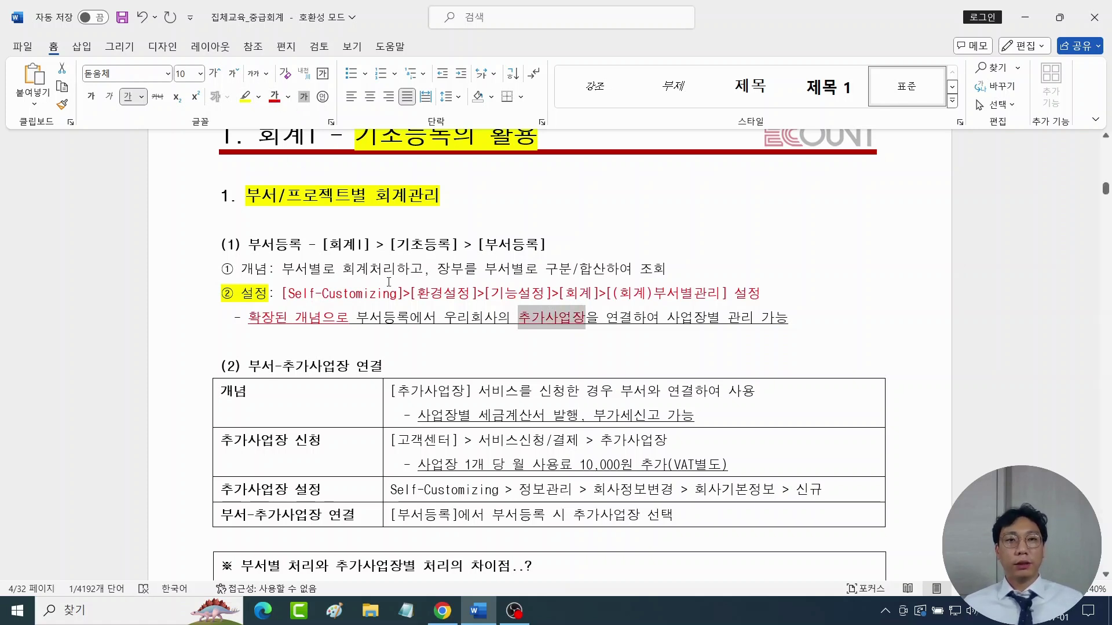
left_click_drag(249, 244, 275, 244)
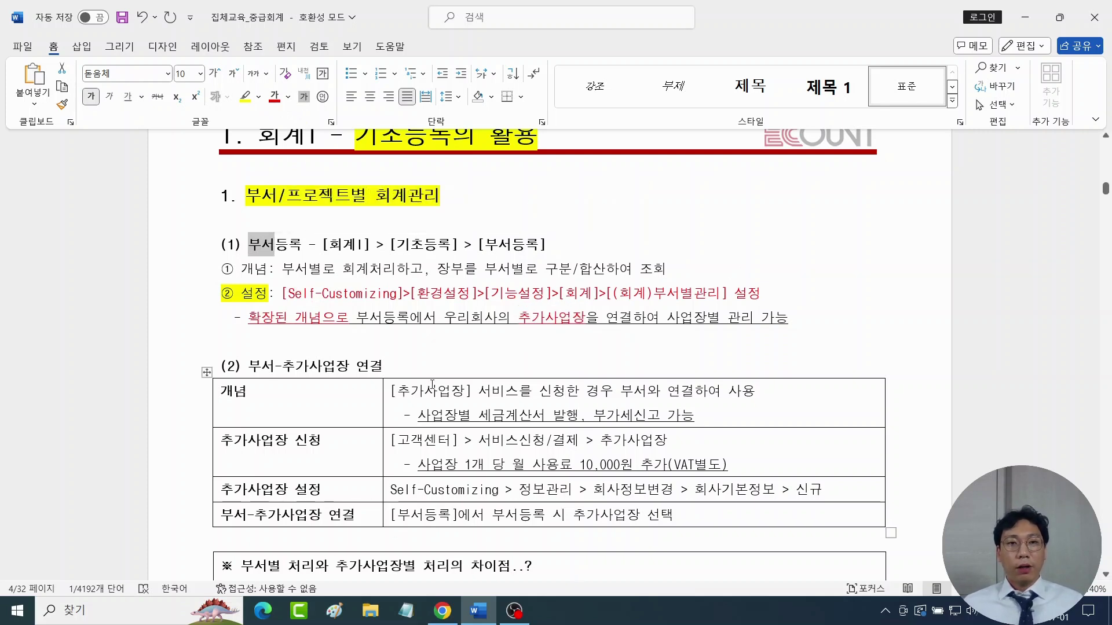
Step: In the Word document, highlight the heading (2) text "부서-추가사업장 연결" in yellow
left_click(449, 358)
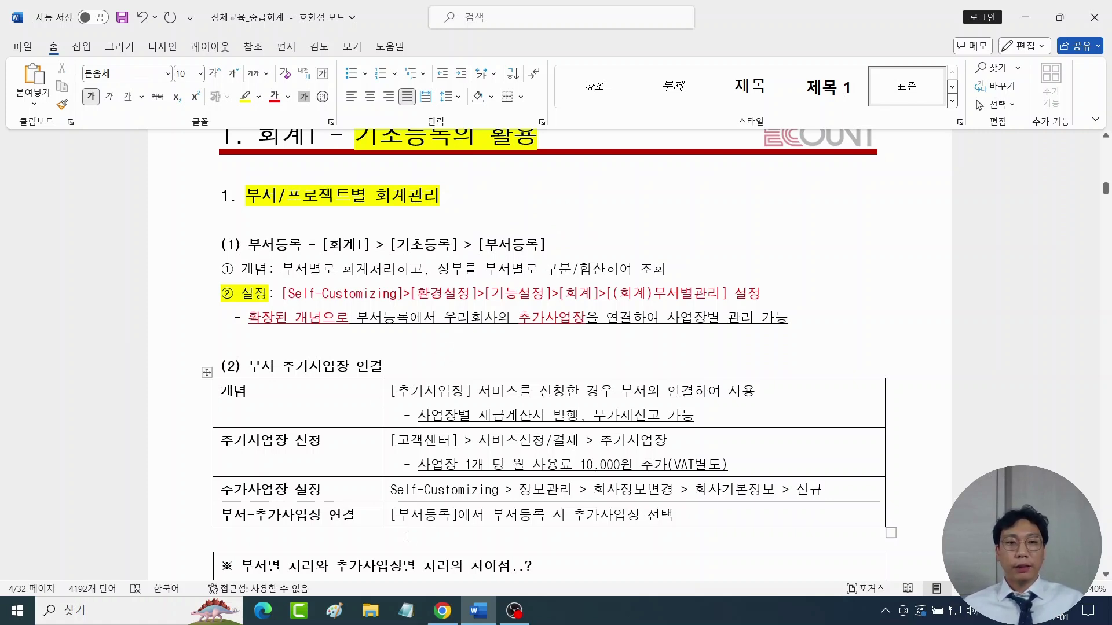
key("alt+Tab")
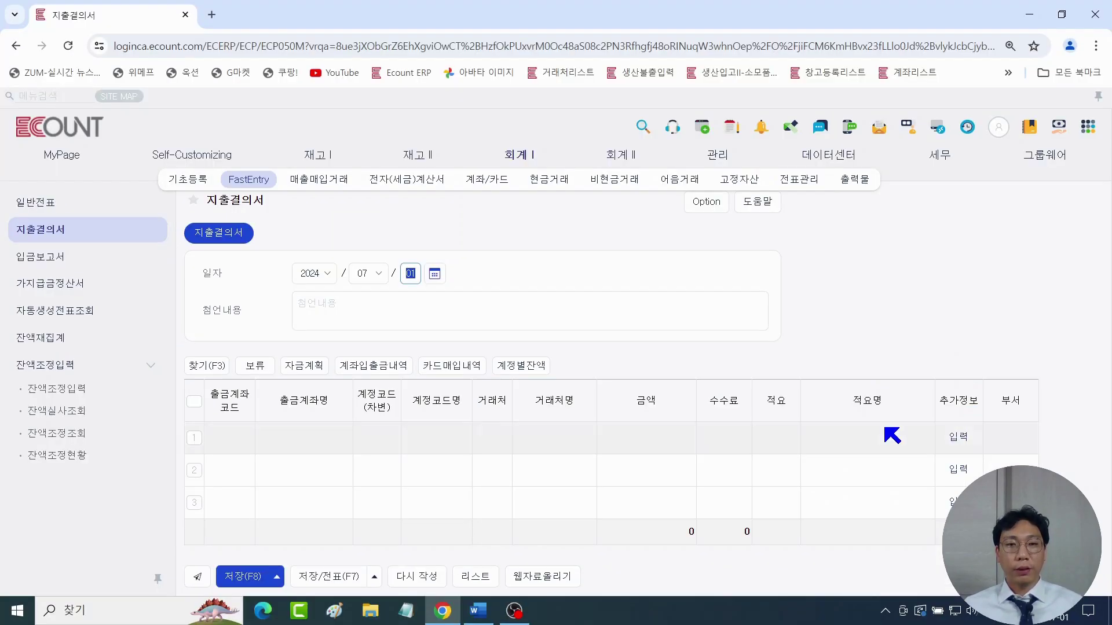
left_click(475, 610)
scroll(318, 264, "down", 3)
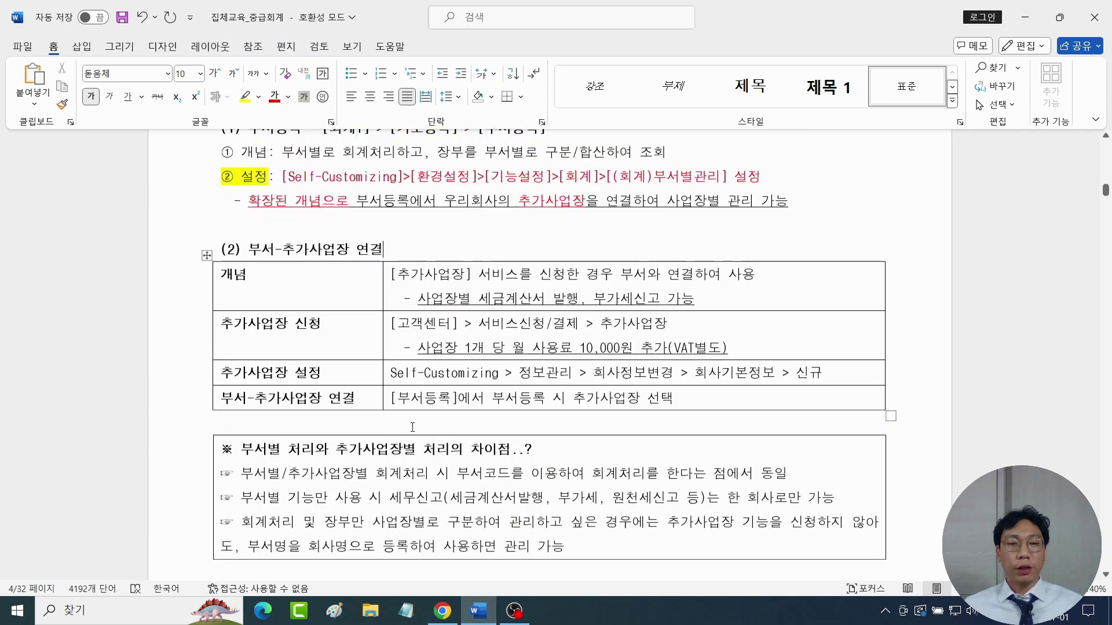
left_click_drag(249, 219, 383, 220)
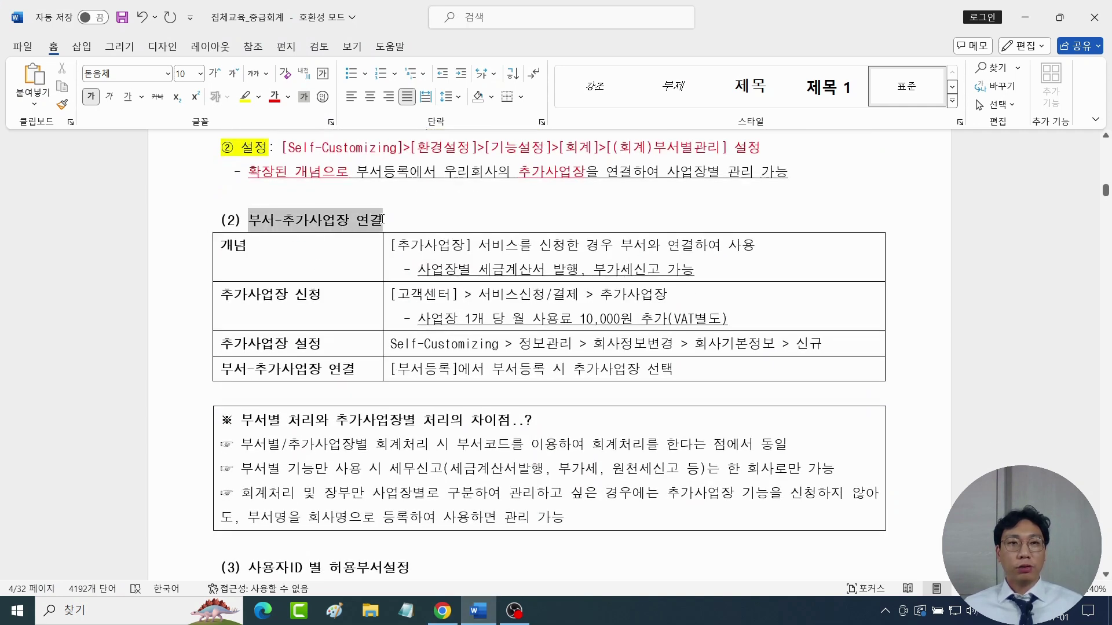
left_click(244, 97)
left_click(358, 273)
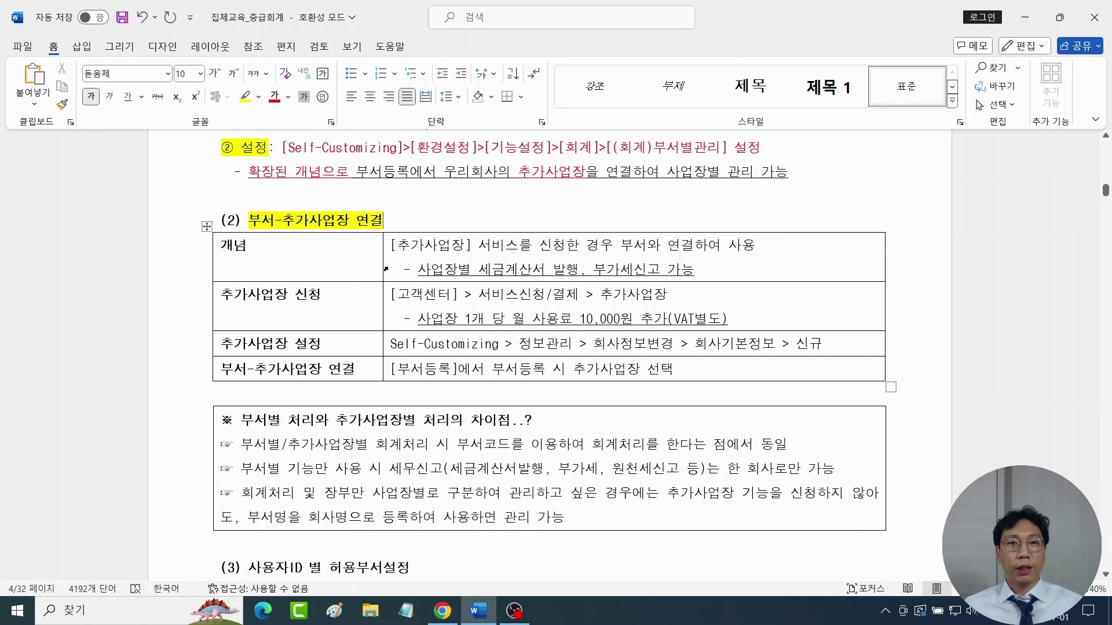
Step: Highlight "서비스를 신청한 경우 부서와 연결하여 사용" and "10,000원 추가(VAT별도)" in yellow in the table
left_click_drag(399, 245, 754, 246)
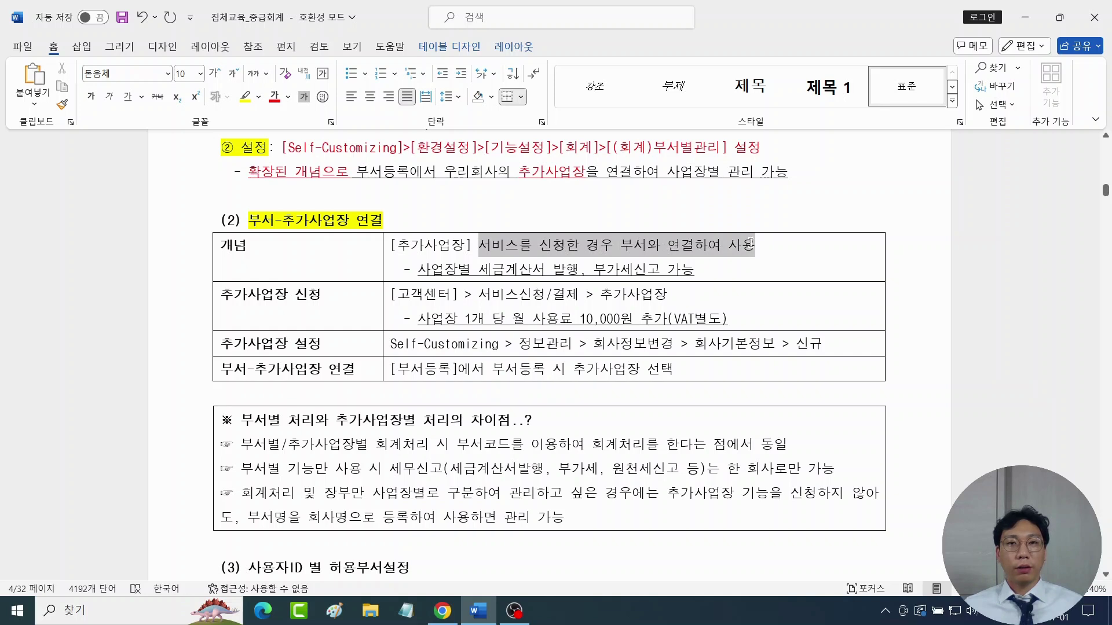
left_click(244, 96)
key("Right")
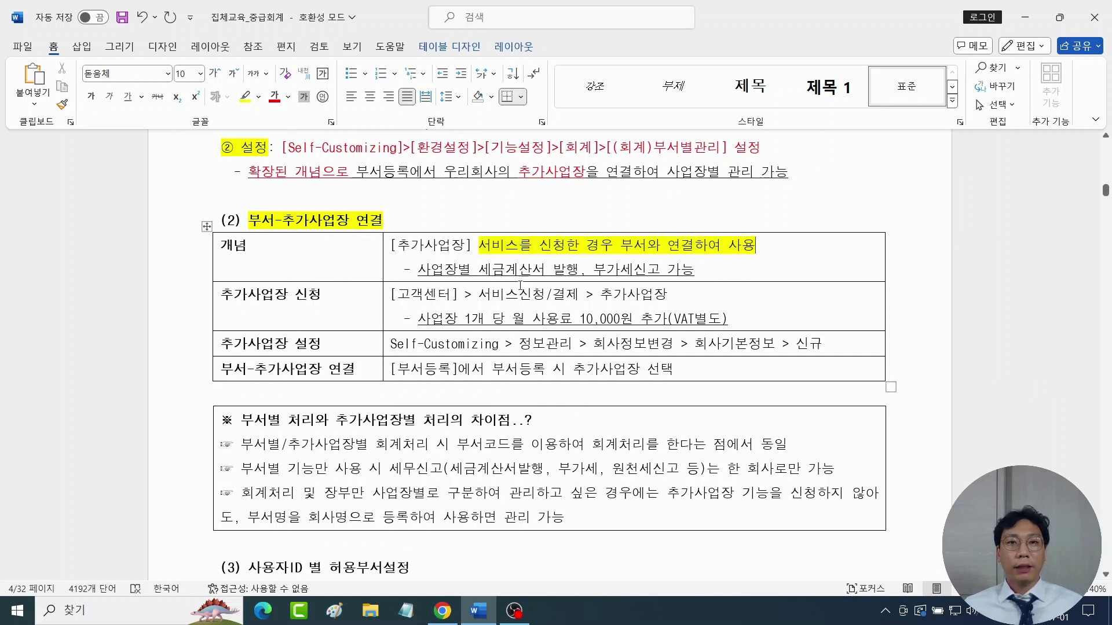
left_click_drag(581, 318, 735, 318)
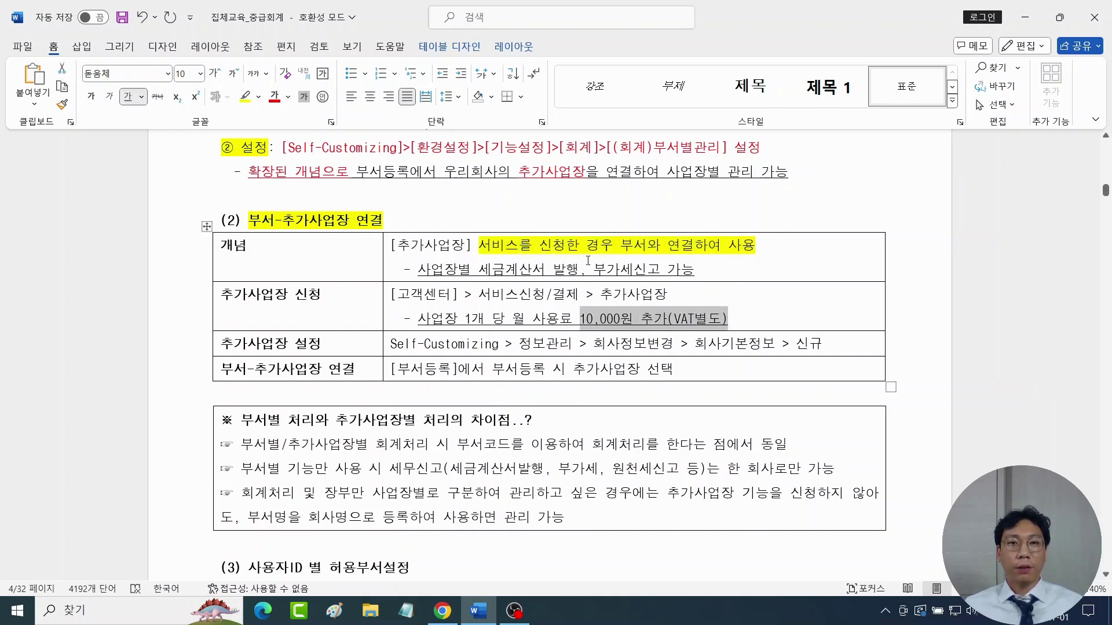
left_click(243, 96)
key("Right")
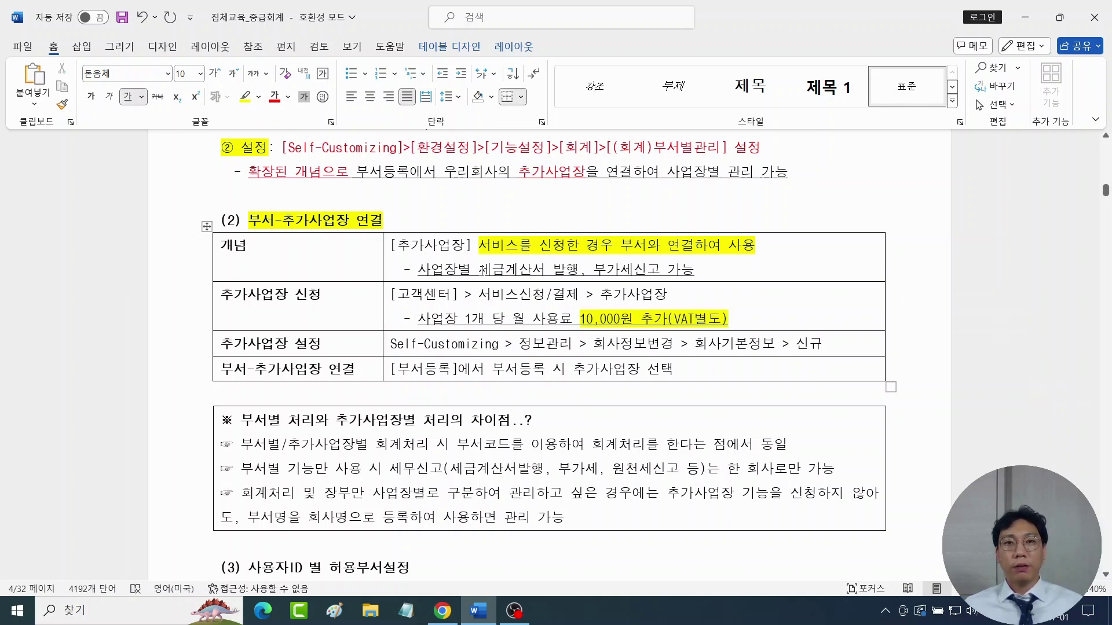
Step: Color "세금계산서 발행" and "부가세신고 가능" red in the 개념 row of the table
left_click_drag(481, 270, 694, 271)
left_click(274, 98)
left_click(274, 97)
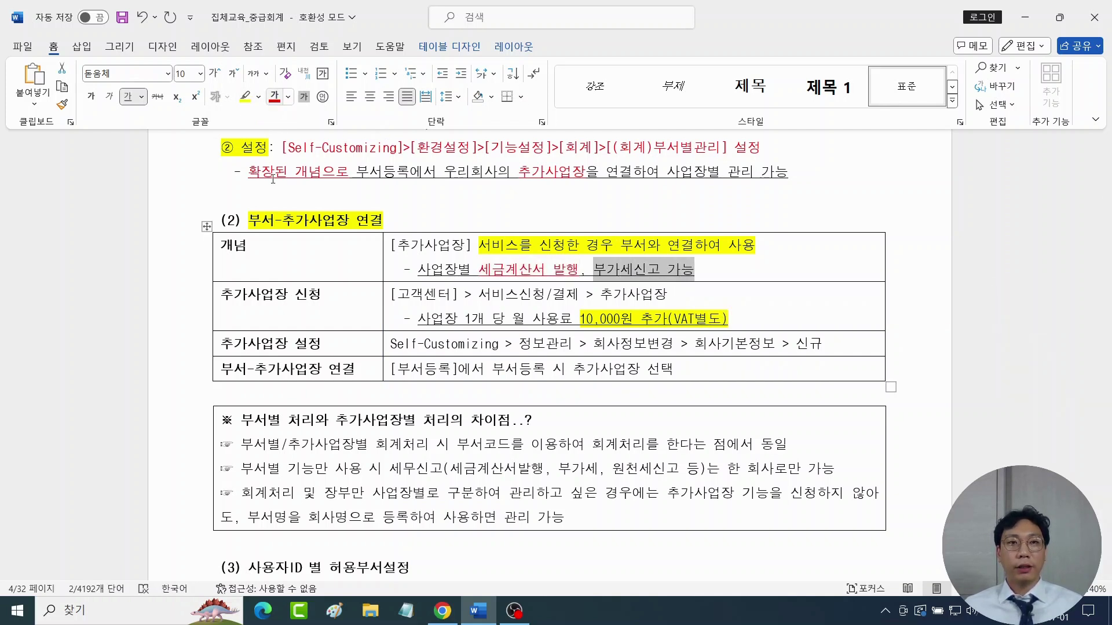
left_click(300, 221)
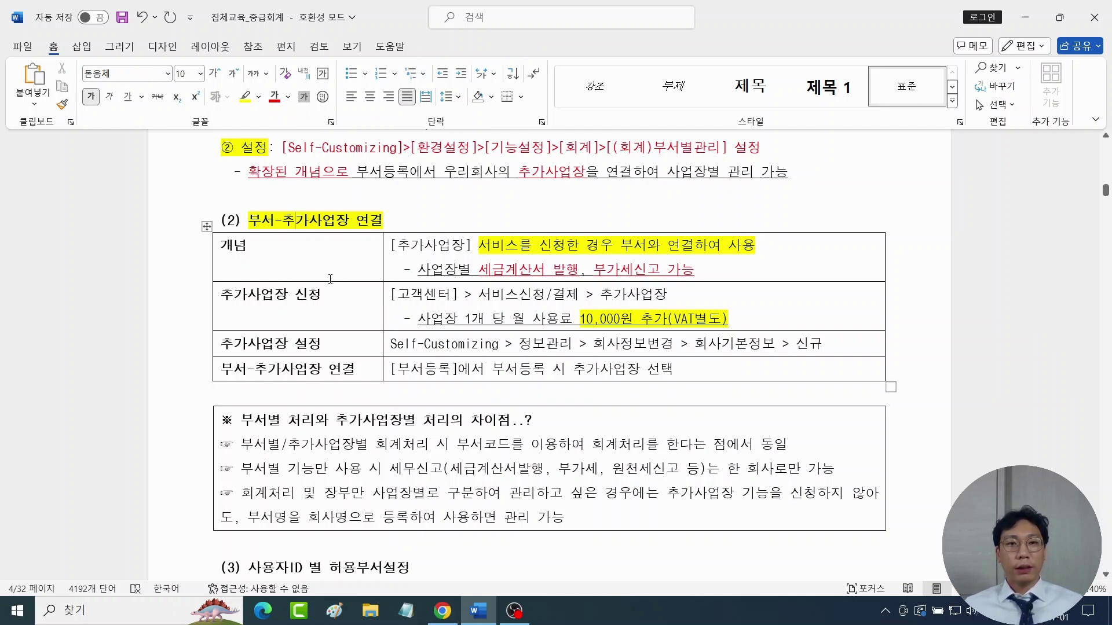
Step: Switch to Ecount ERP and apply for 1 추가사업장 through 서비스 신청/결제, confirming the request
key("alt+Tab")
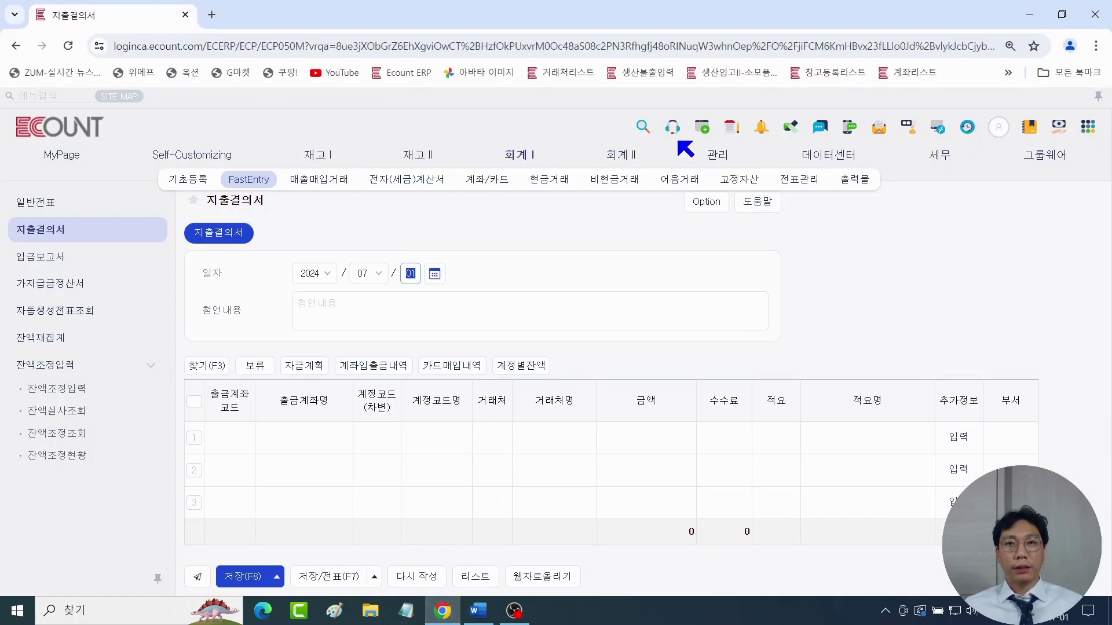
left_click(672, 126)
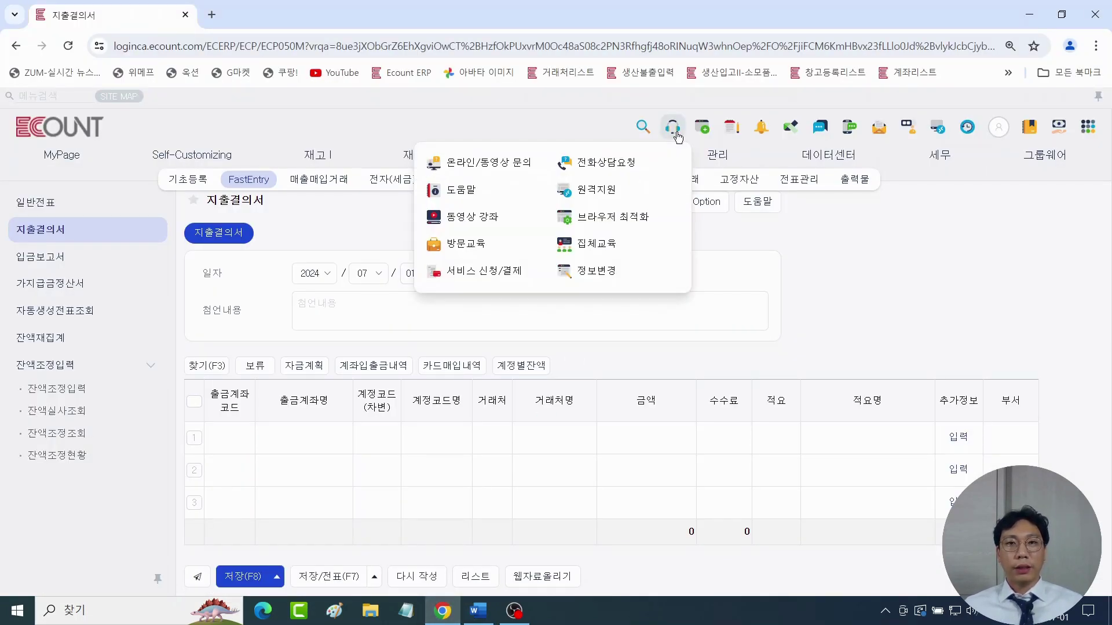
left_click(461, 275)
mouse_move(483, 455)
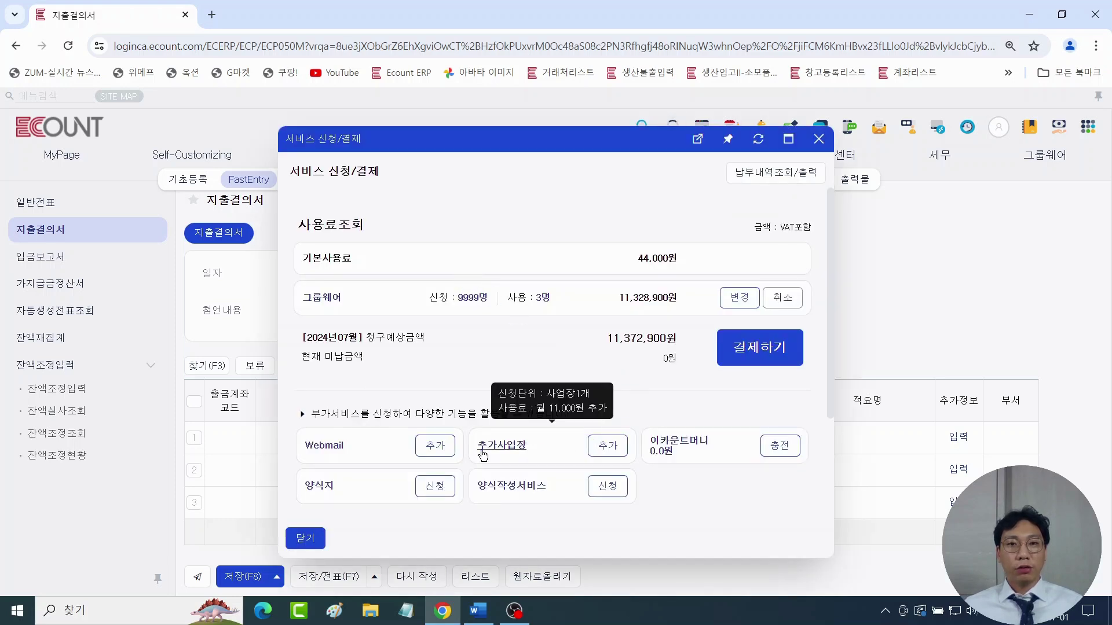
left_click(608, 445)
left_click(413, 359)
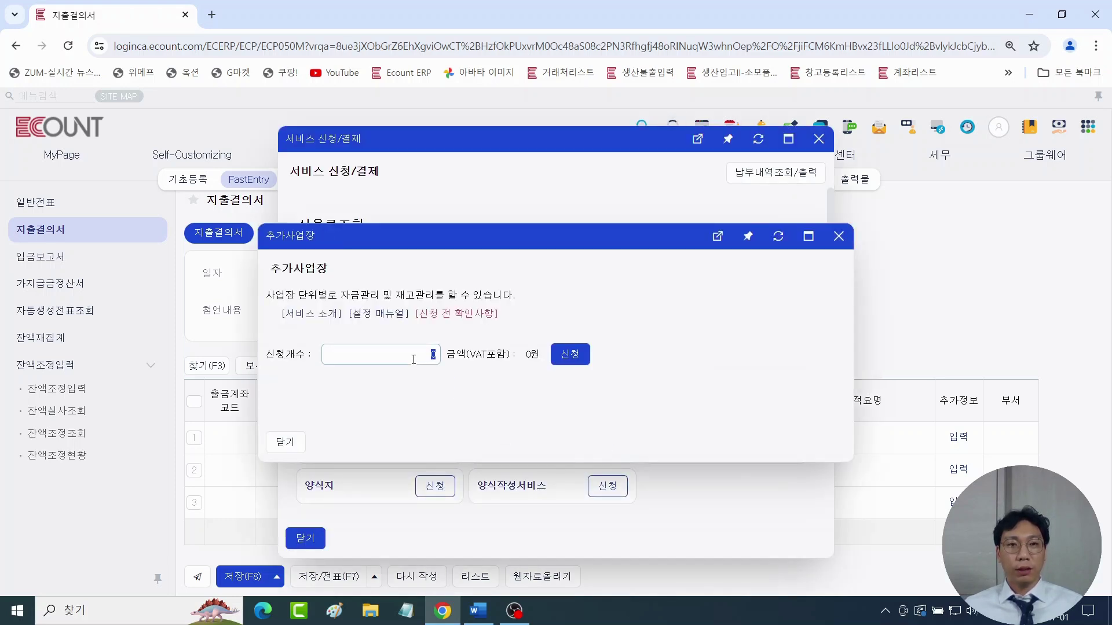
type("1")
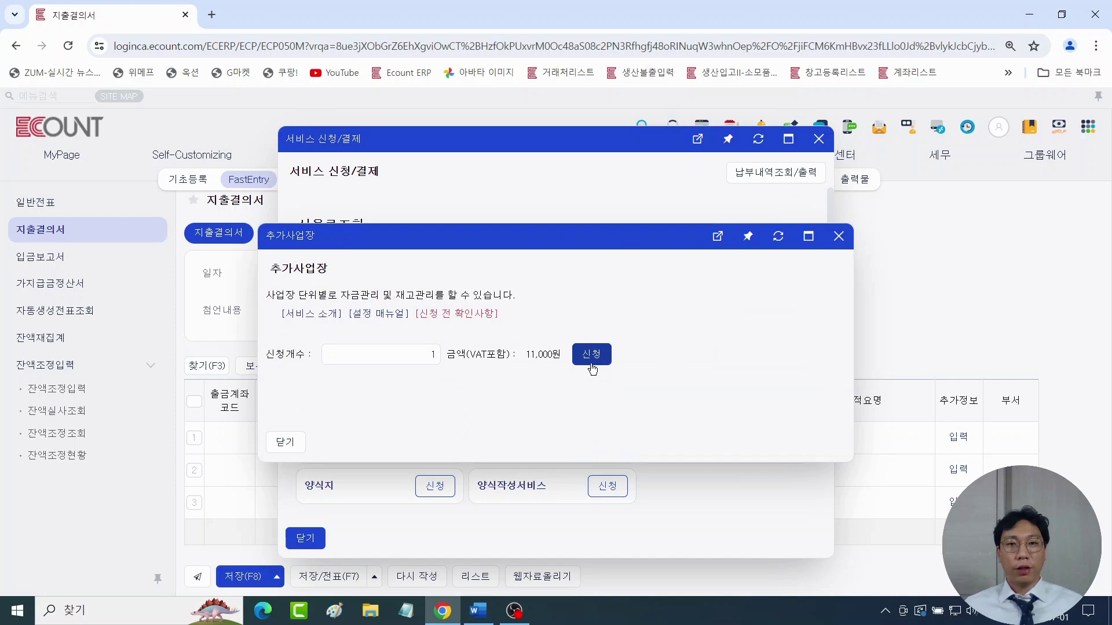
left_click(592, 354)
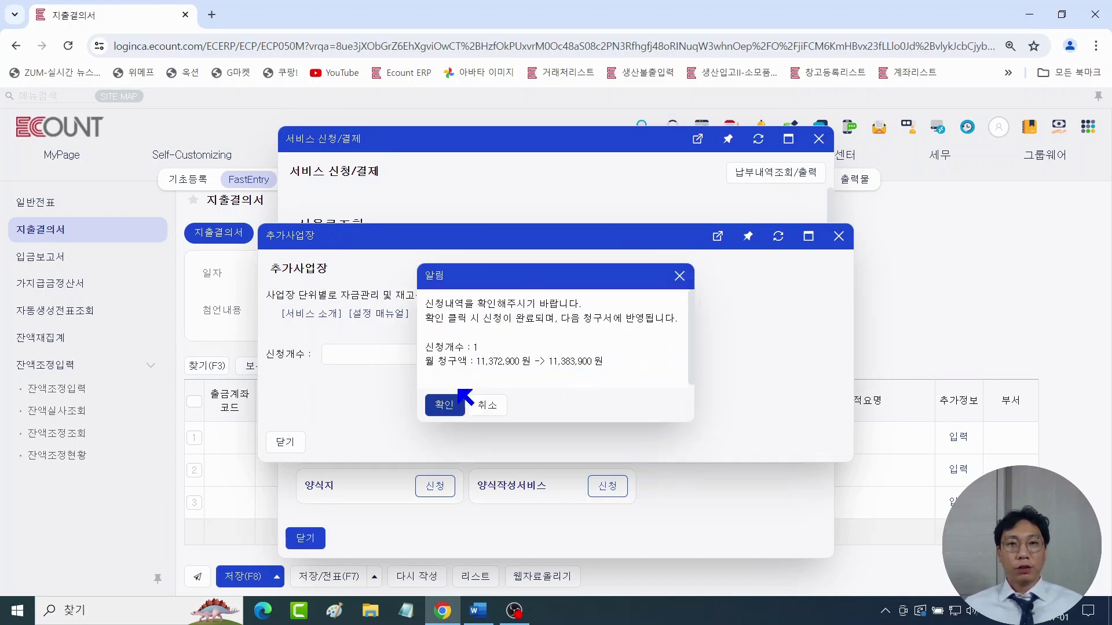
left_click(442, 406)
left_click(442, 408)
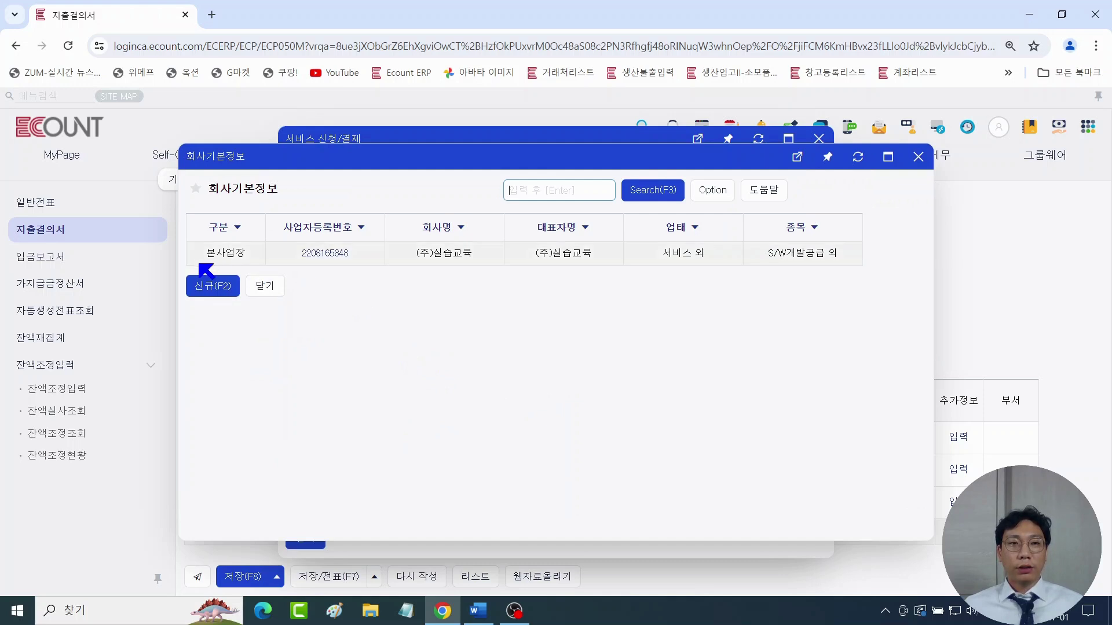
Step: Start a new 추가사업장 record named 삼카운트 and fill in the business registration number and the representative's name
left_click_drag(202, 262, 622, 256)
left_click(622, 290)
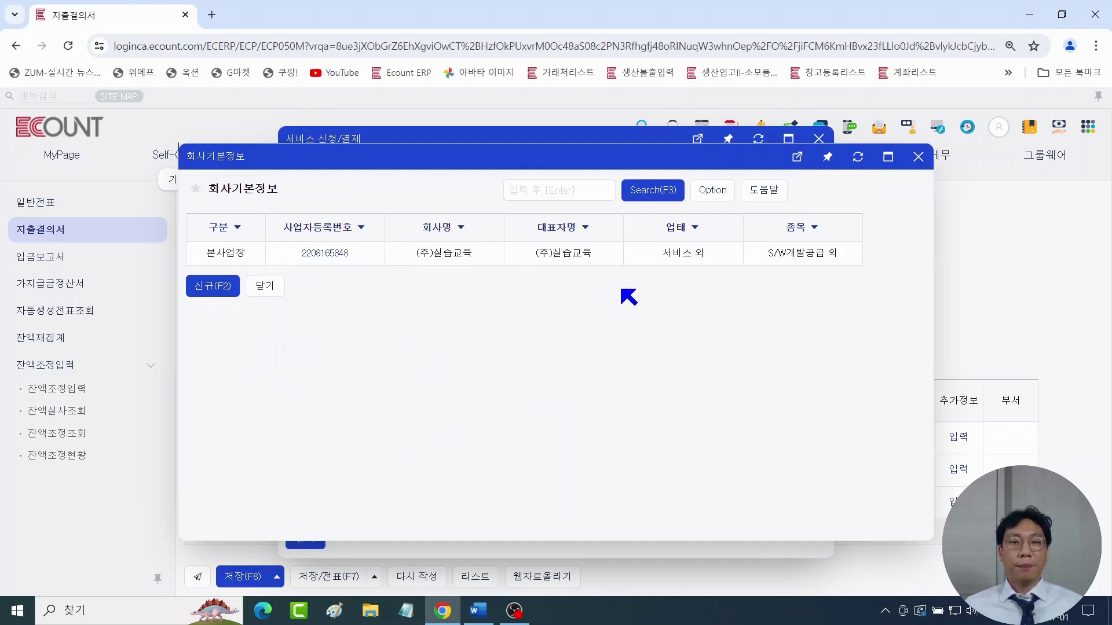
left_click(211, 292)
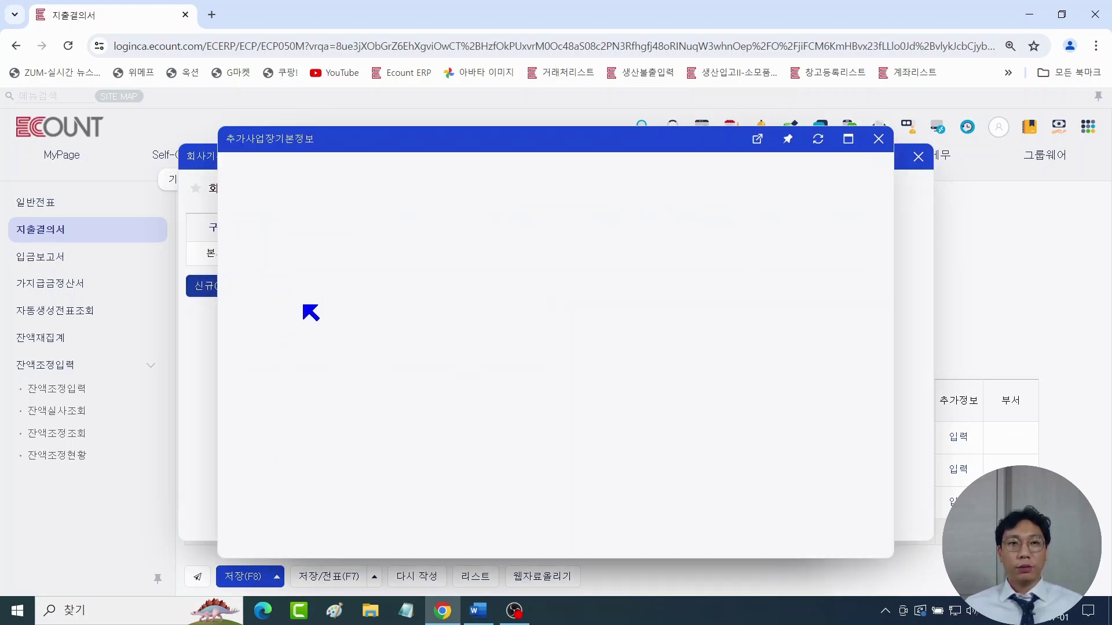
type("tkazk")
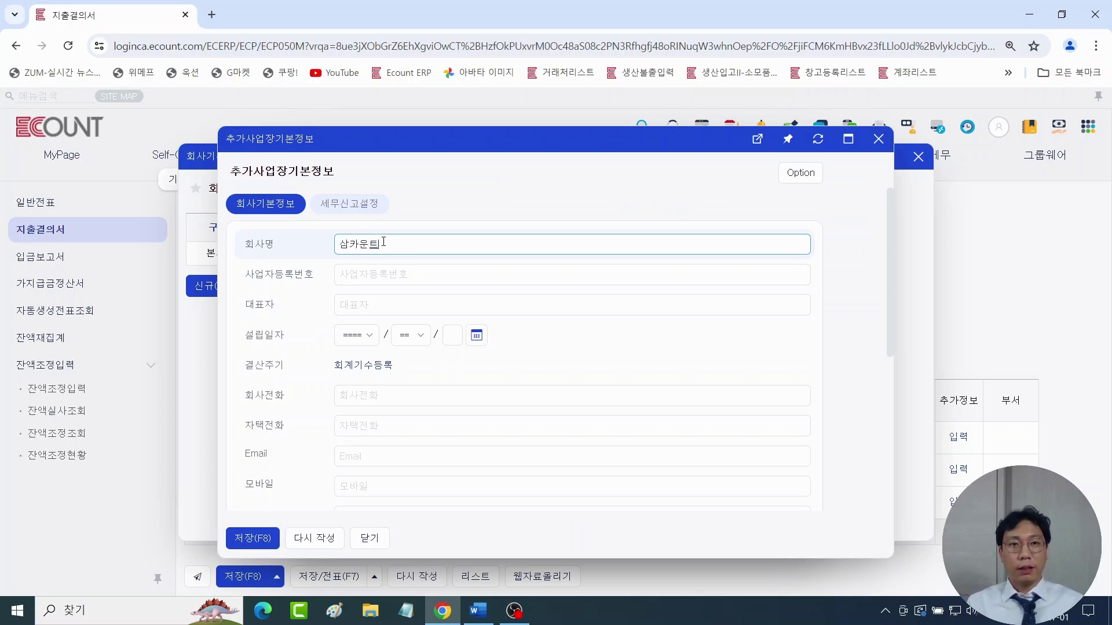
key("Tab")
type("012-")
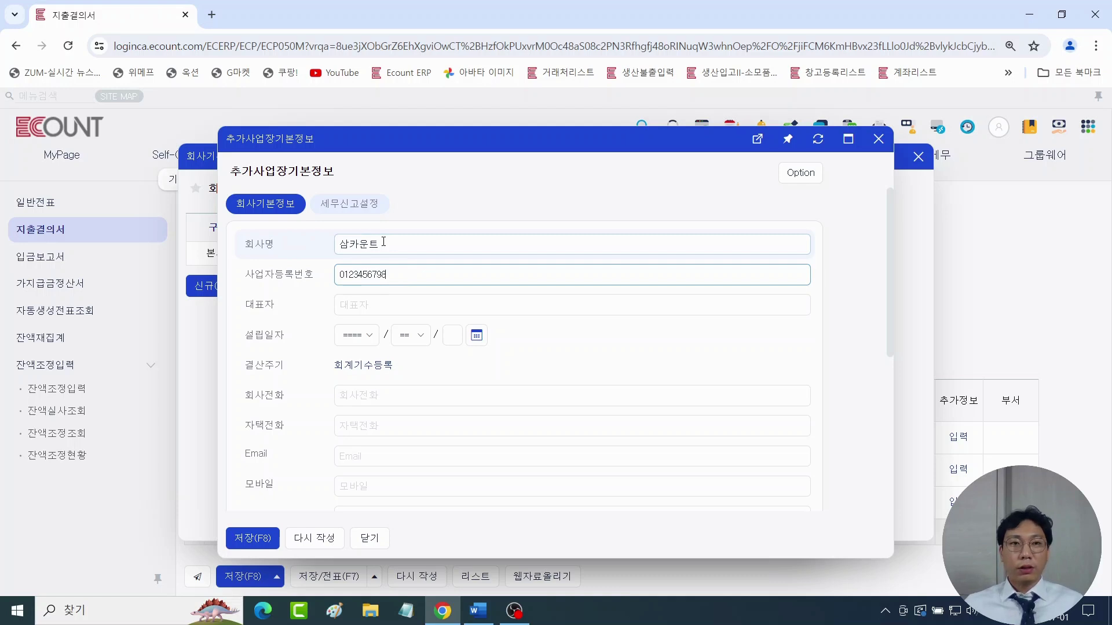
type("34-56798")
left_click(389, 312)
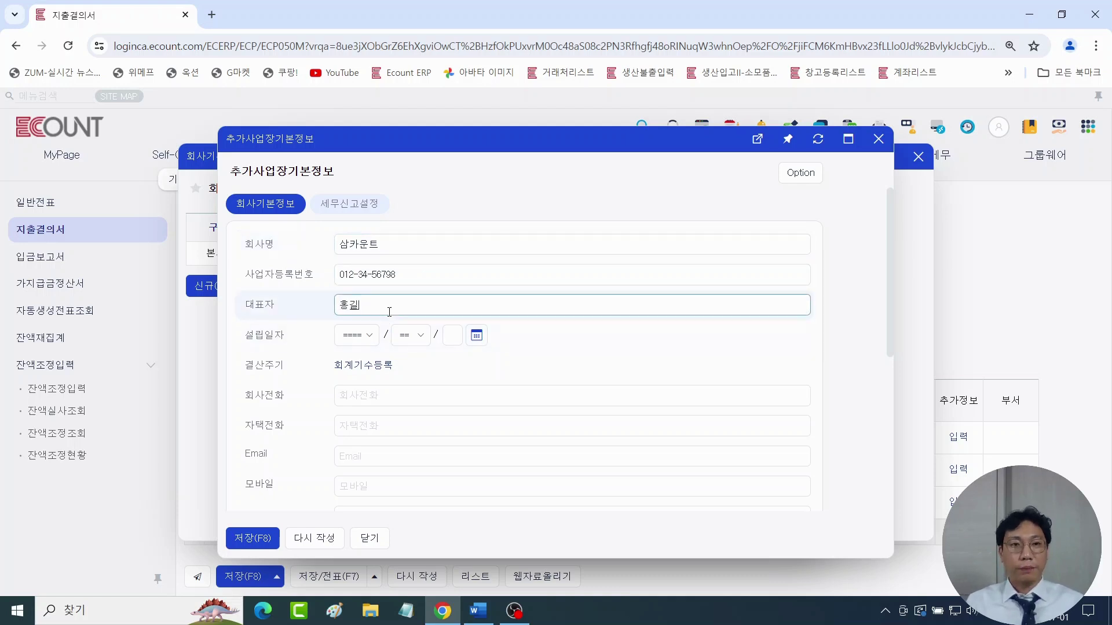
type("홍길동")
left_click(356, 335)
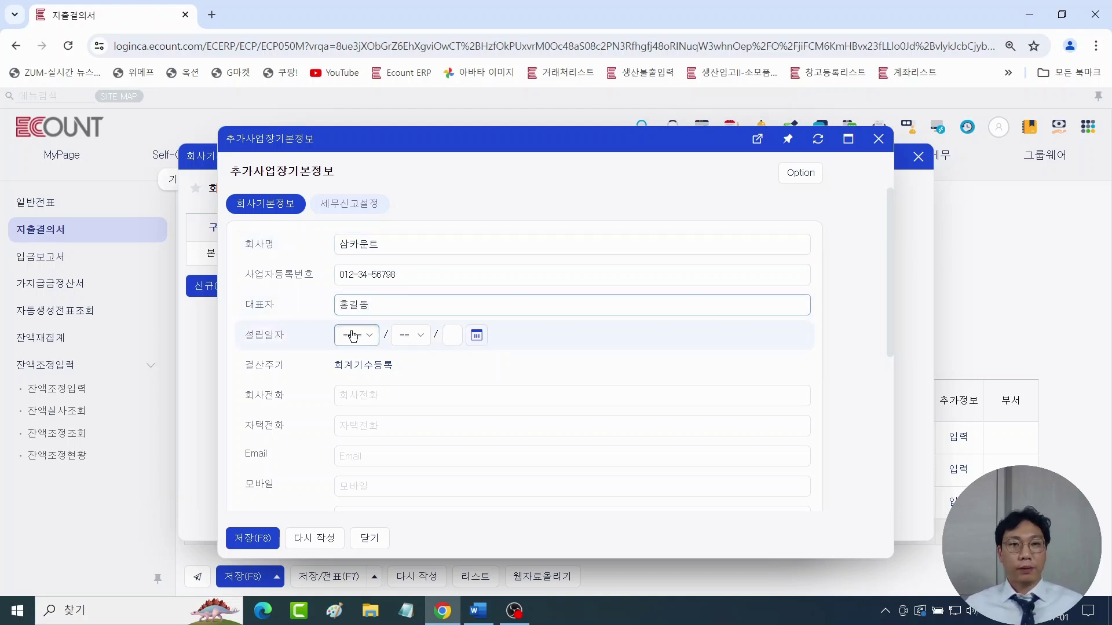
left_click(368, 407)
left_click(414, 339)
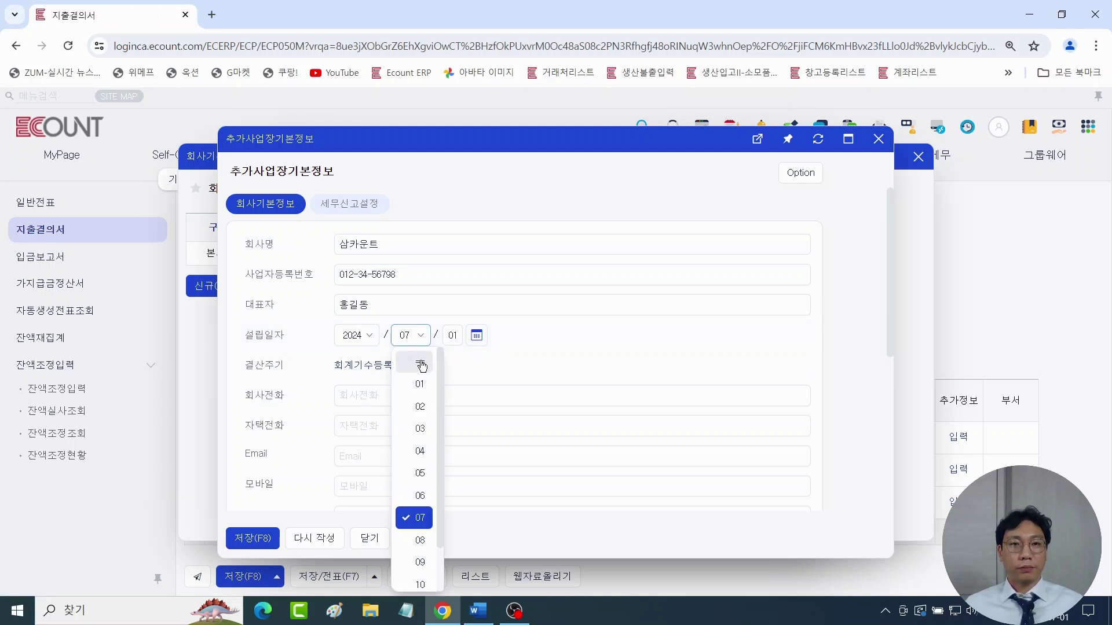
left_click(420, 364)
left_click(395, 391)
Step: In 세무신고설정, enter 서비스 for both 업태 and 종목, and try to save the record
left_click(356, 210)
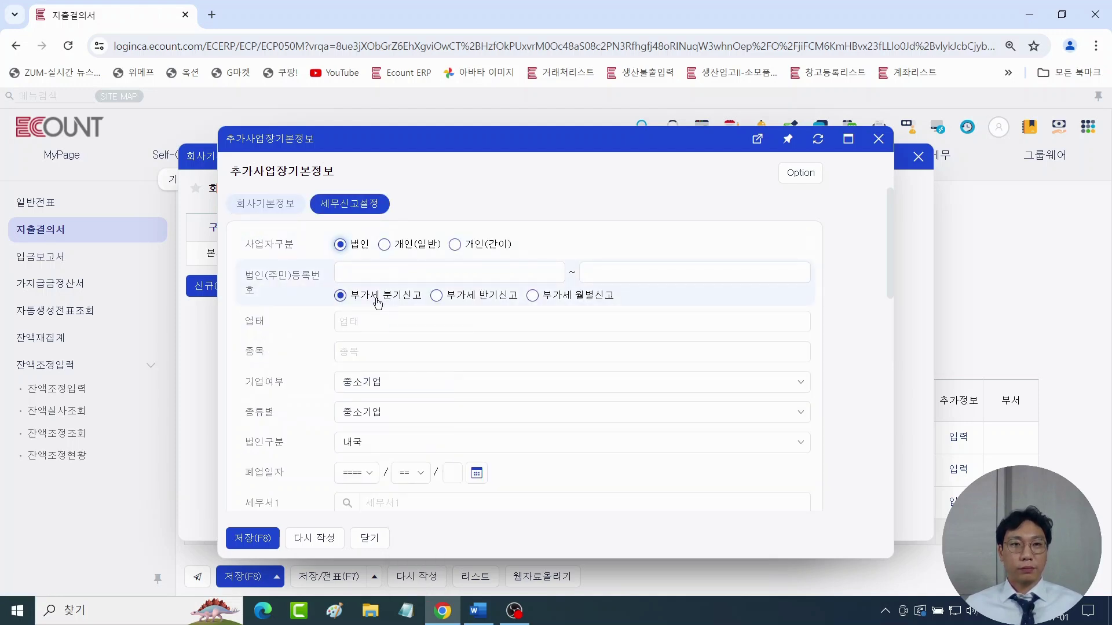
left_click(363, 326)
type("서비스")
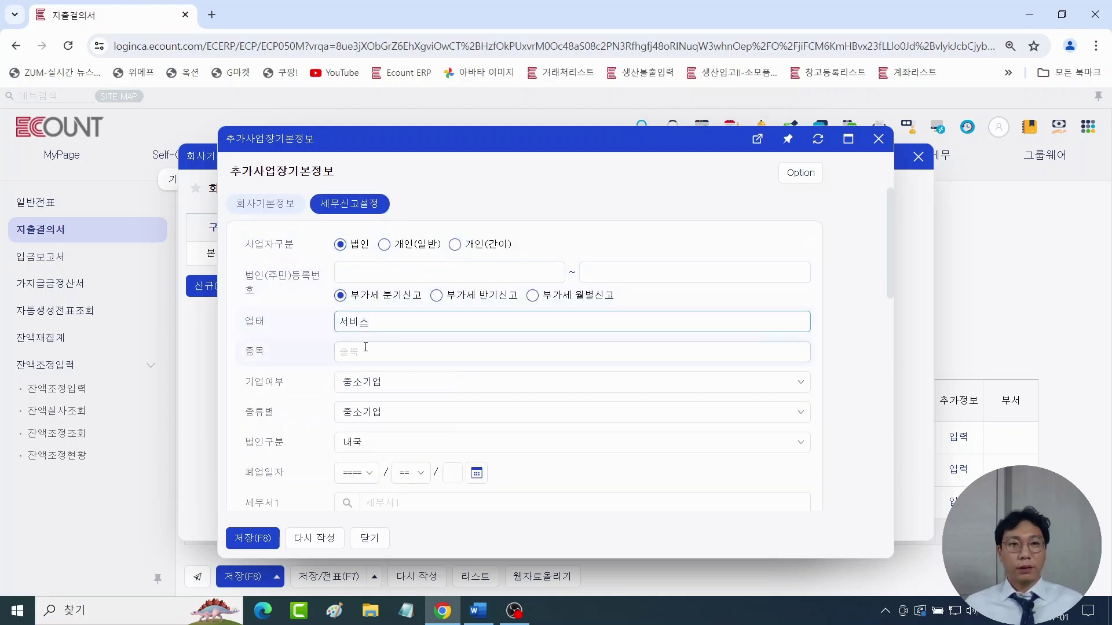
left_click(365, 348)
type("서비스")
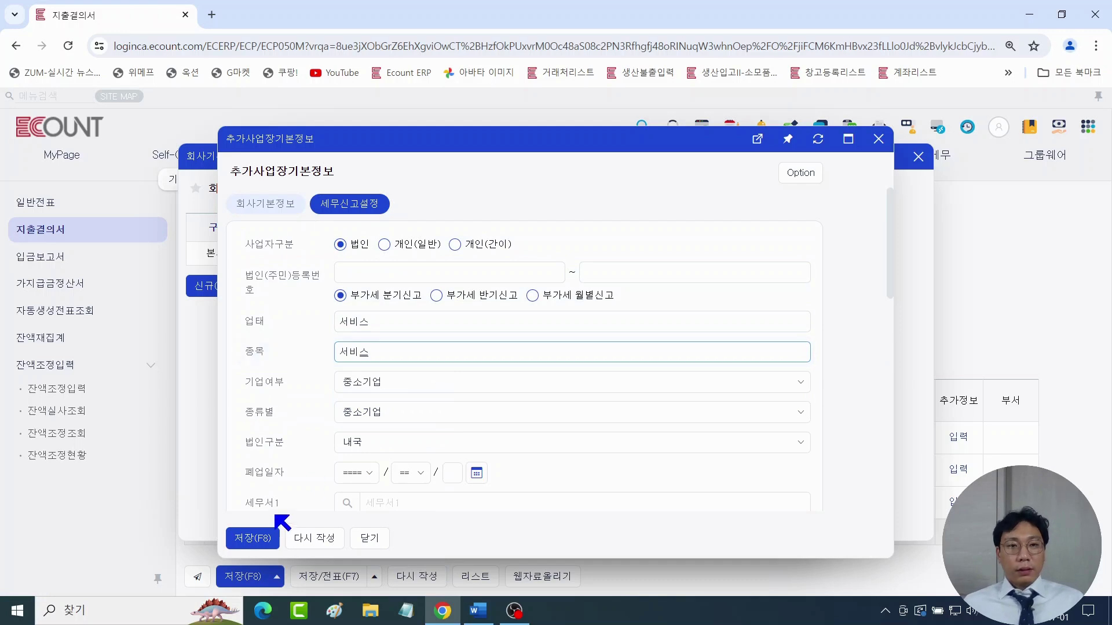
left_click(252, 538)
left_click(360, 342)
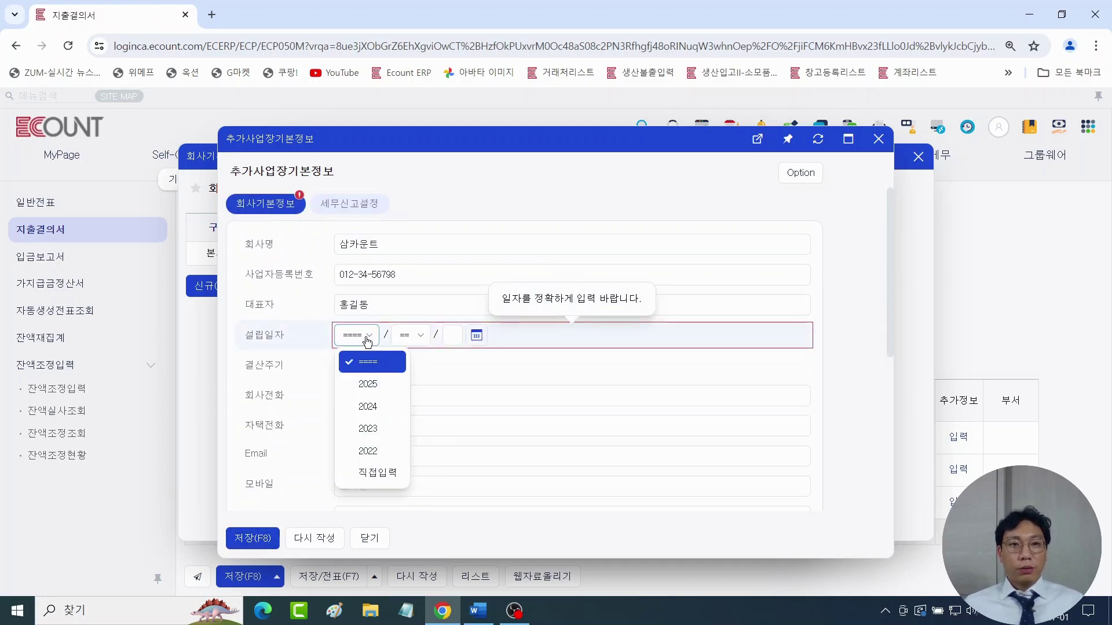
left_click(385, 429)
left_click(412, 346)
left_click(418, 363)
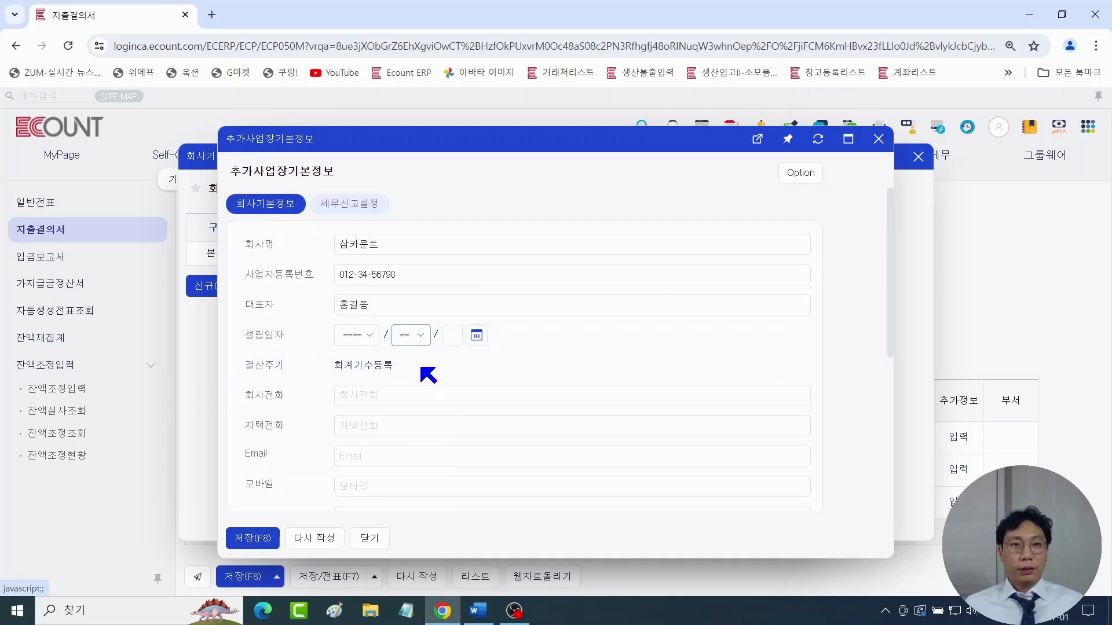
left_click(409, 342)
Step: Set the 설립일자 year to 2024 and month to 01, and save the additional business record
left_click(371, 339)
left_click(376, 406)
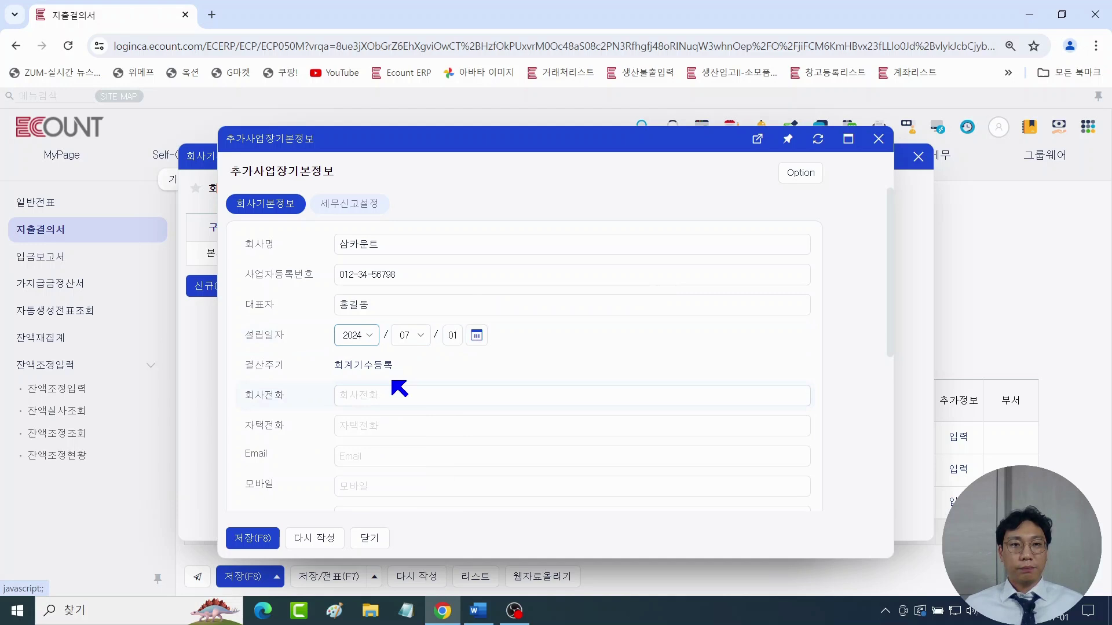
left_click(413, 340)
left_click(418, 384)
left_click(252, 540)
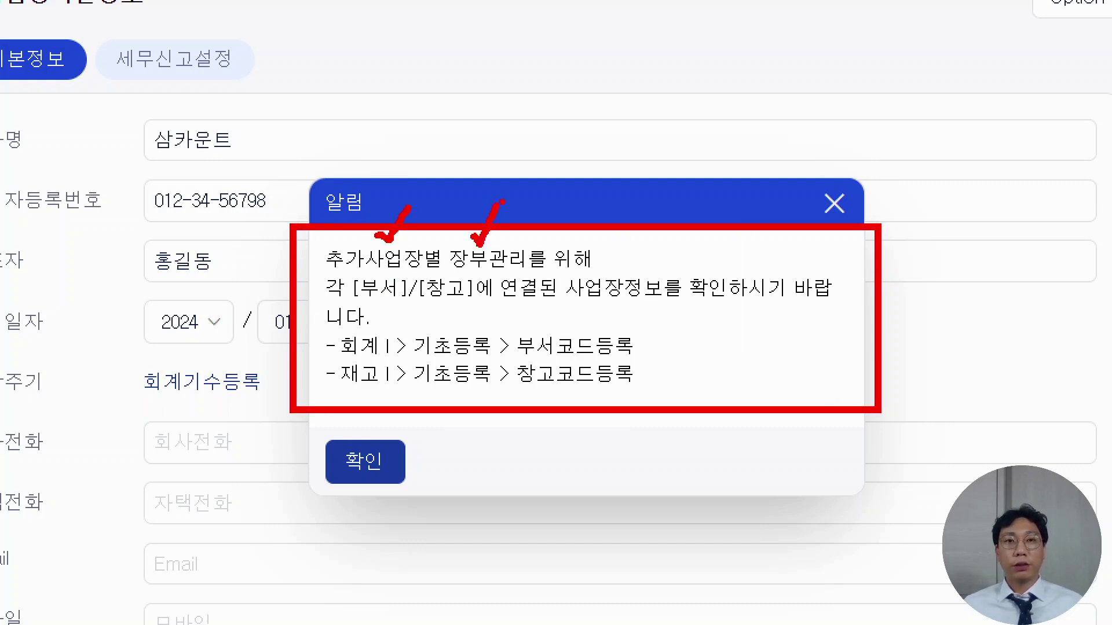
Step: Underline 회계, 부서, 재고 and 창고 in red on the notice with the screen annotation pen
left_click_drag(332, 359, 386, 355)
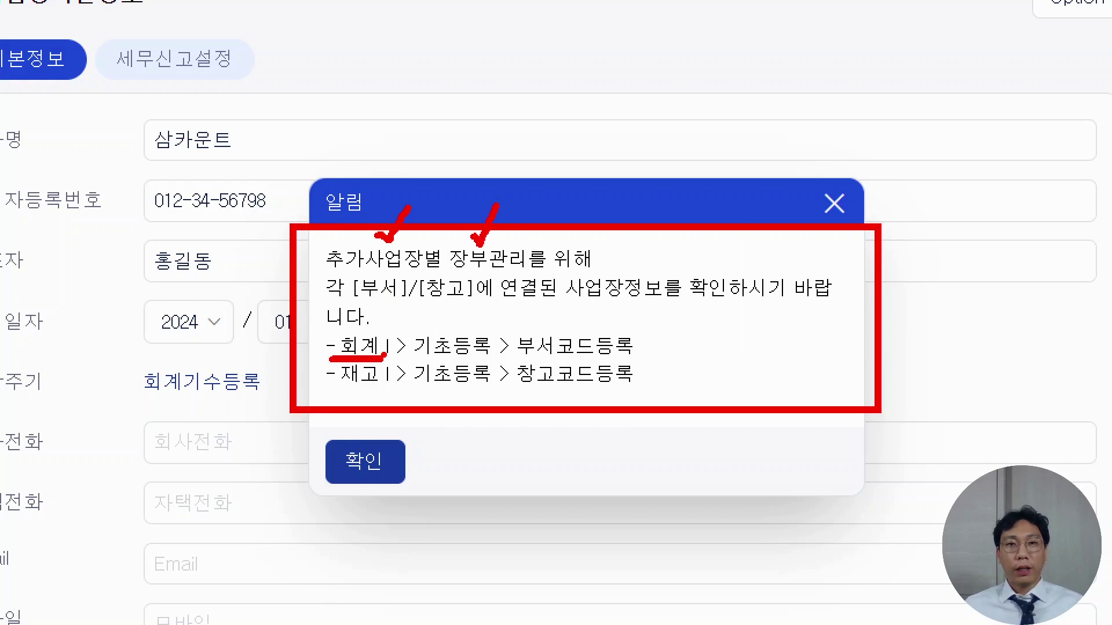
left_click_drag(519, 355, 546, 355)
left_click_drag(326, 392, 377, 389)
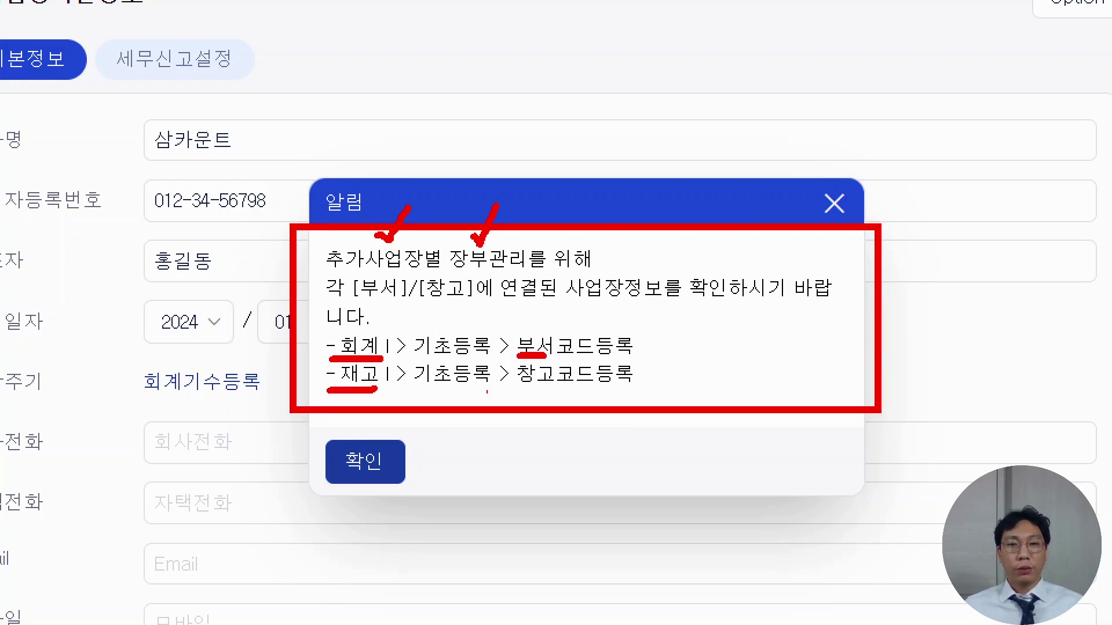
left_click_drag(516, 387, 570, 386)
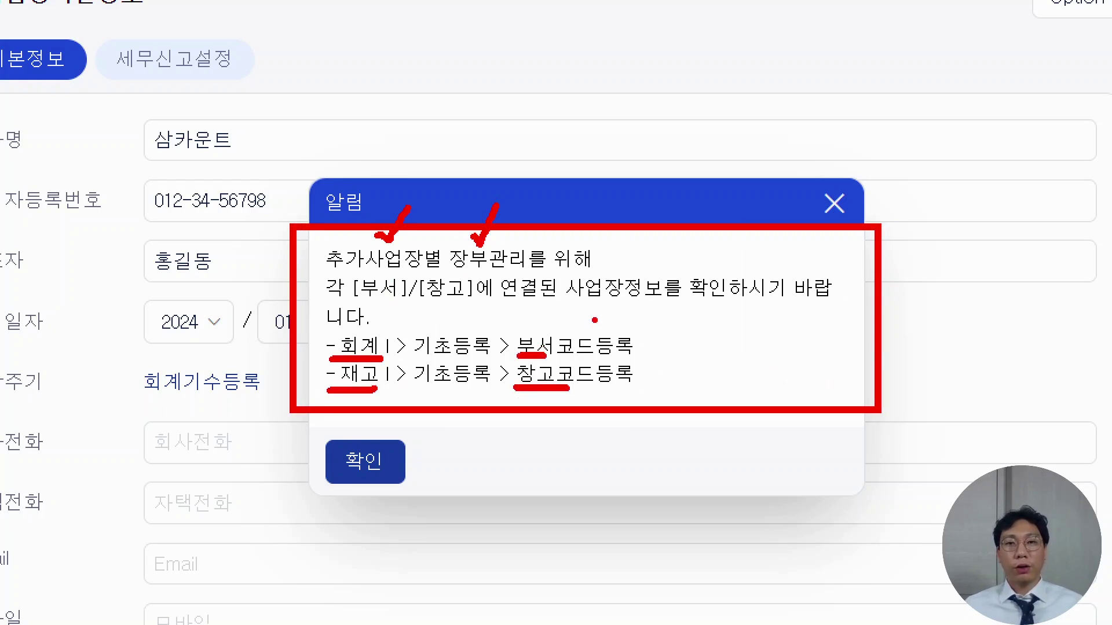
Step: Clear the pen marks, acknowledge the 추가사업장 notice and close the 회사기본정보 and 서비스 신청/결제 windows
left_click_drag(495, 300, 550, 302)
key("Escape")
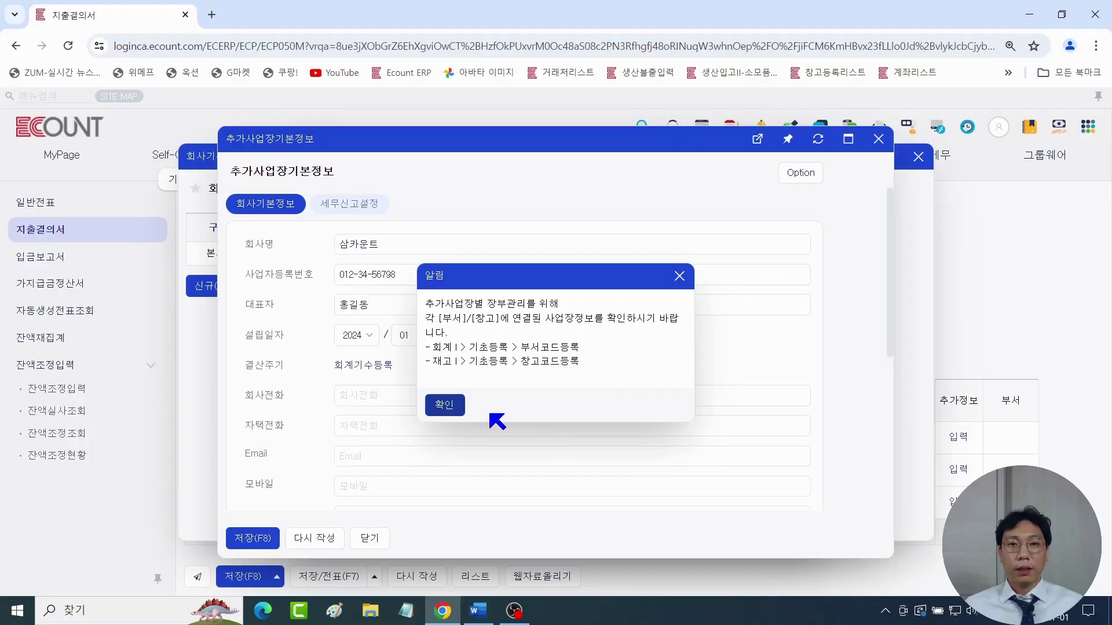
left_click(446, 407)
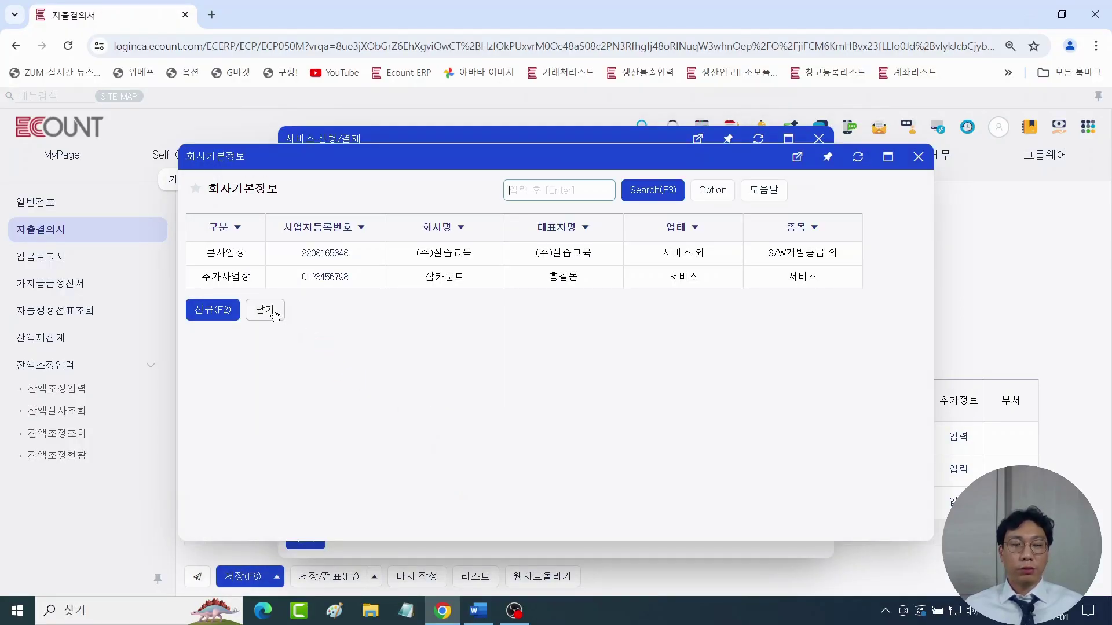
left_click(274, 314)
left_click(818, 141)
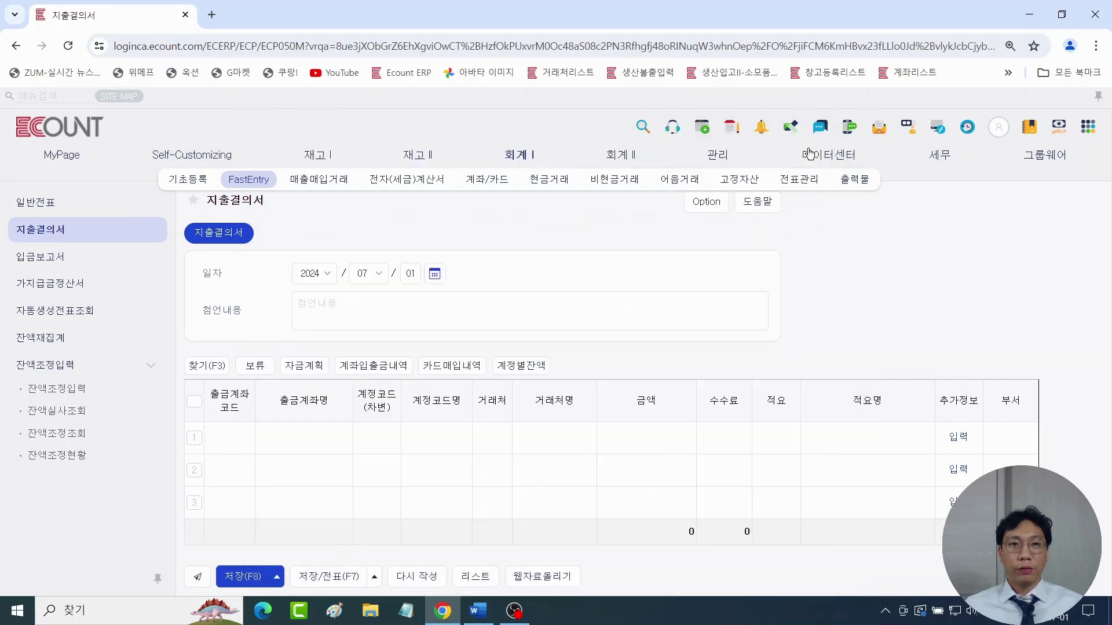
Step: Open a new 부서등록 record under 회계 I 기초등록 and show its 추가사업장 choices
left_click(515, 154)
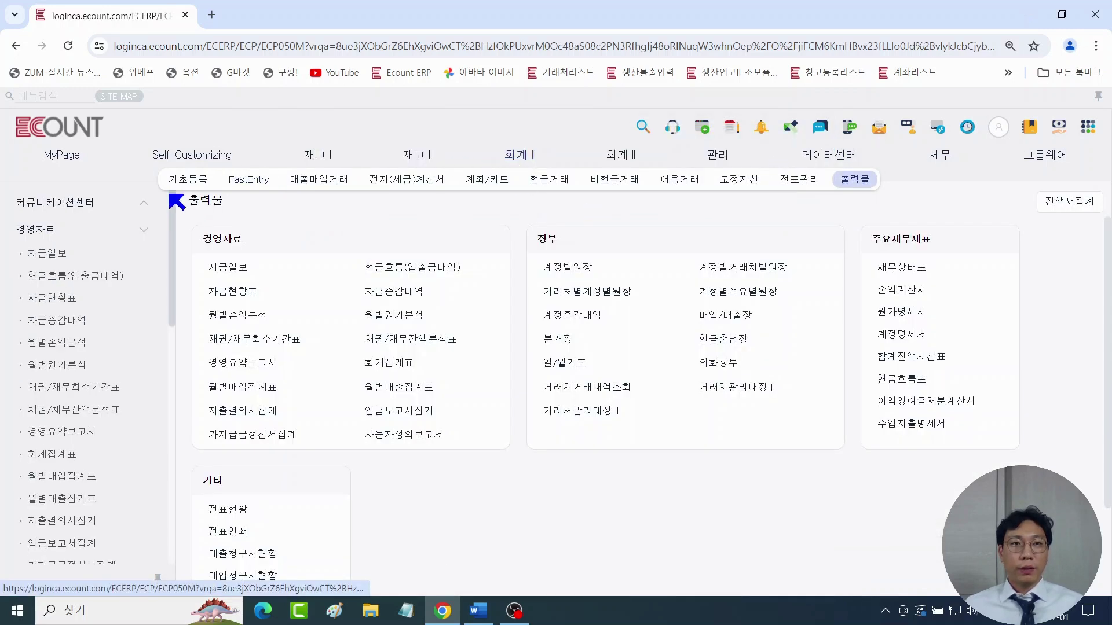
left_click(187, 180)
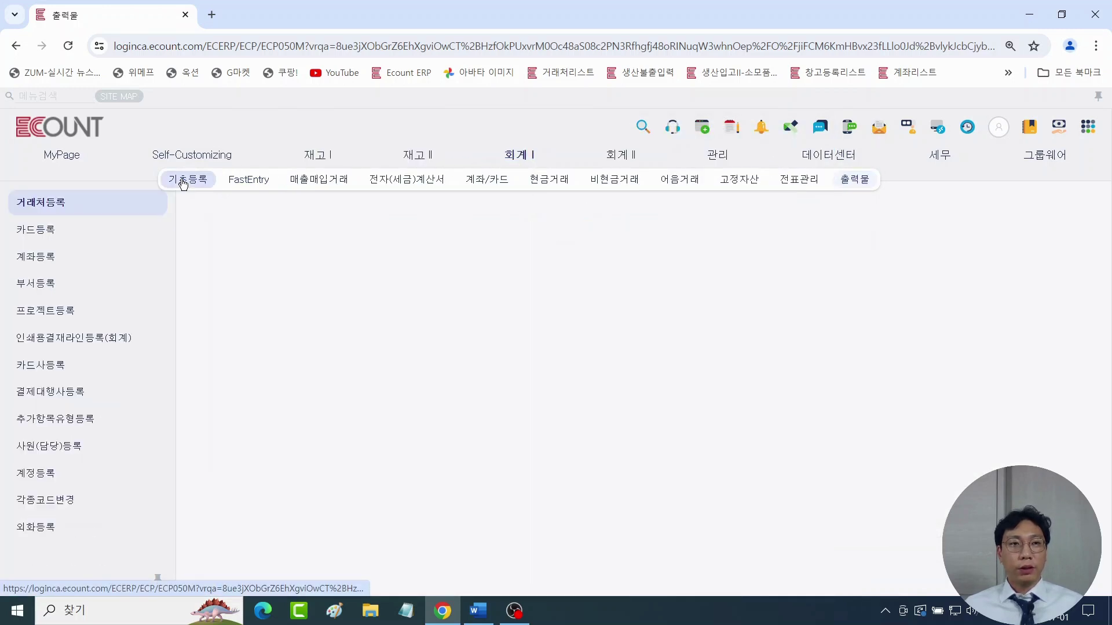
left_click(44, 284)
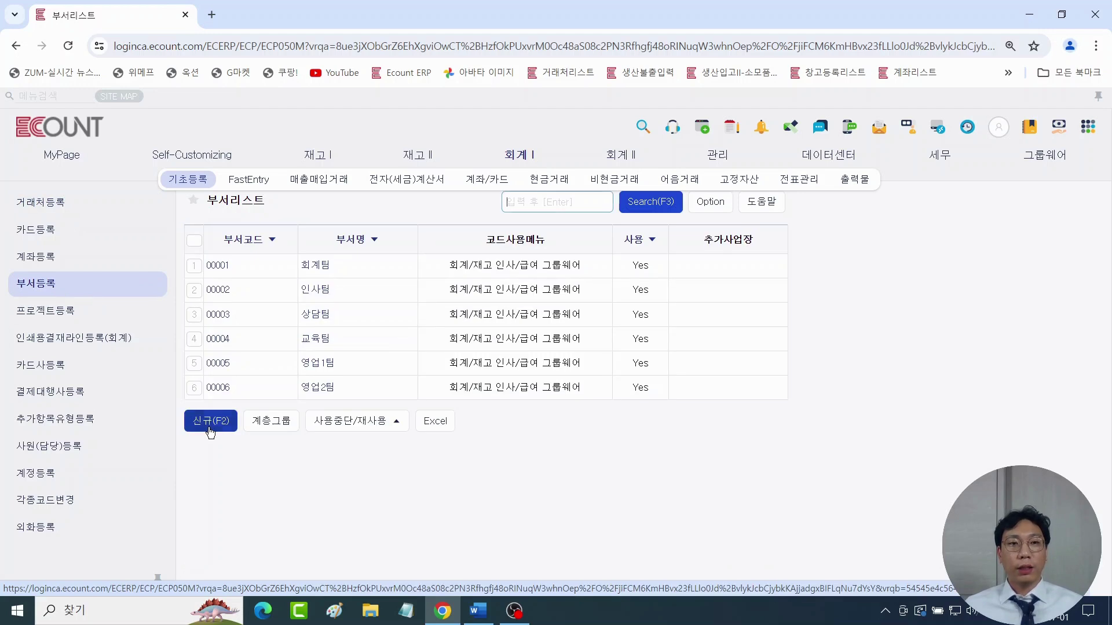
left_click(211, 432)
scroll(500, 372, "down", 1)
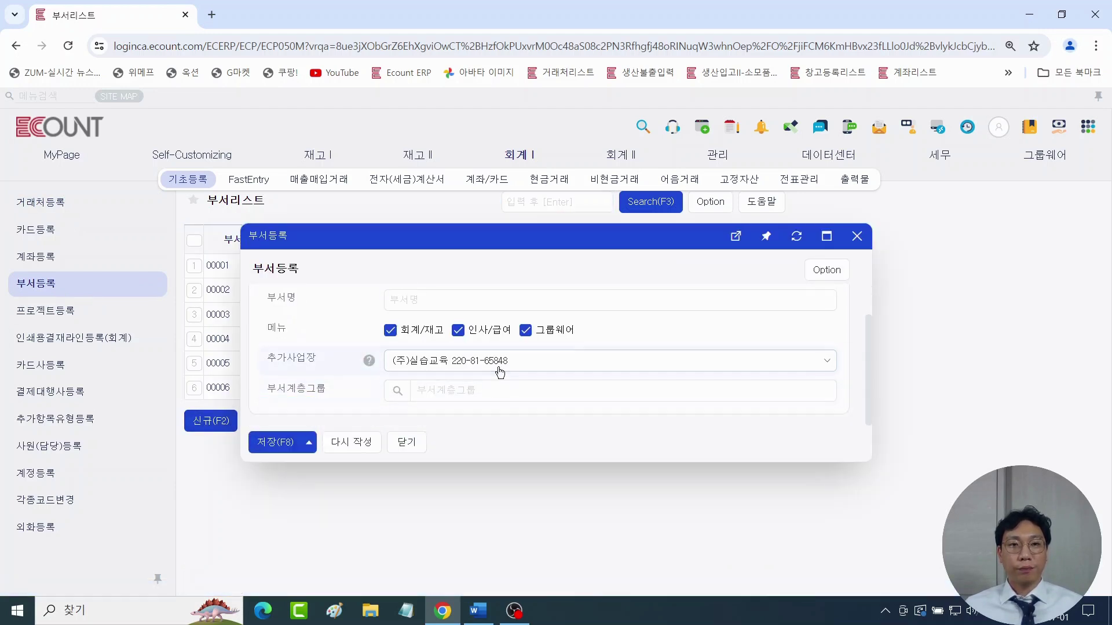
left_click(500, 369)
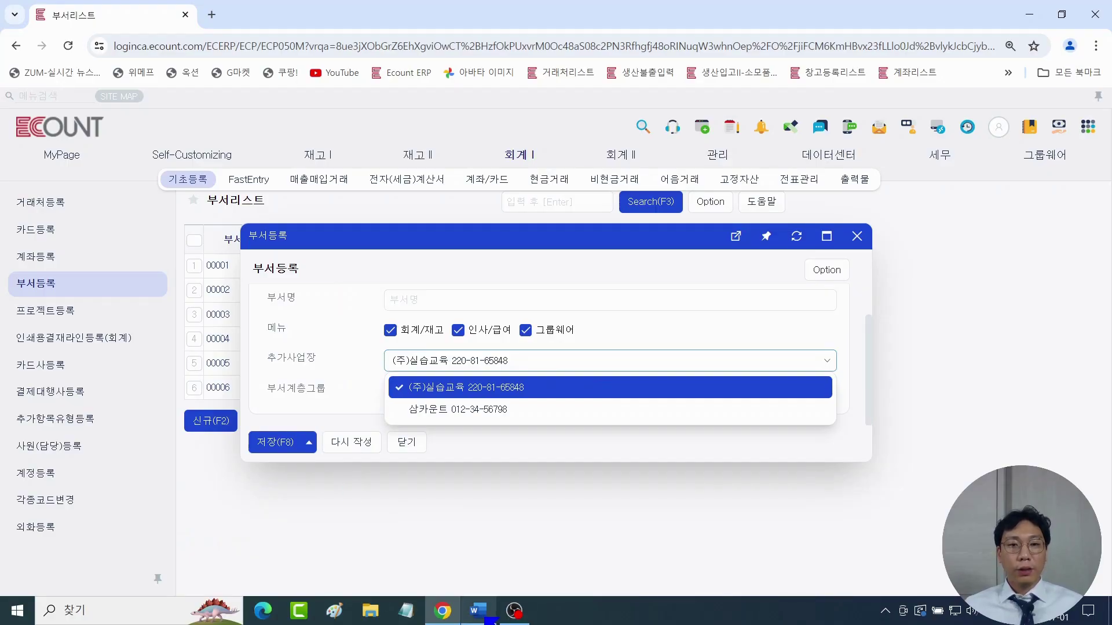
Step: Switch to the Word handout, highlight the ※ mark yellow, and colour 부서별 처리 and 추가사업장별 처리의 차이점 red in the comparison heading
left_click(478, 610)
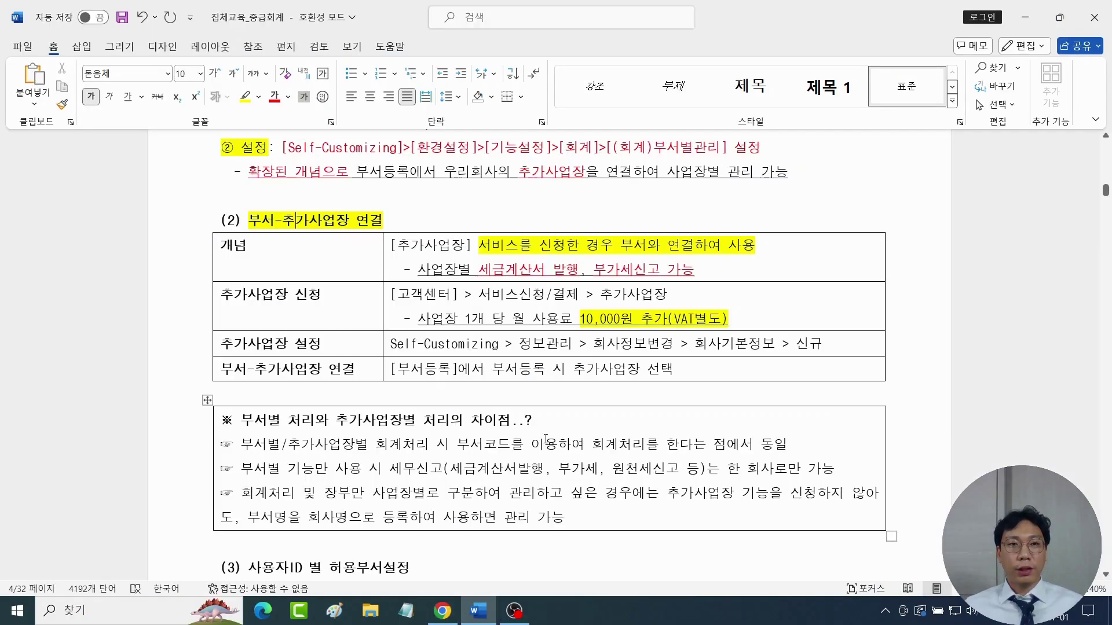
scroll(545, 439, "down", 3)
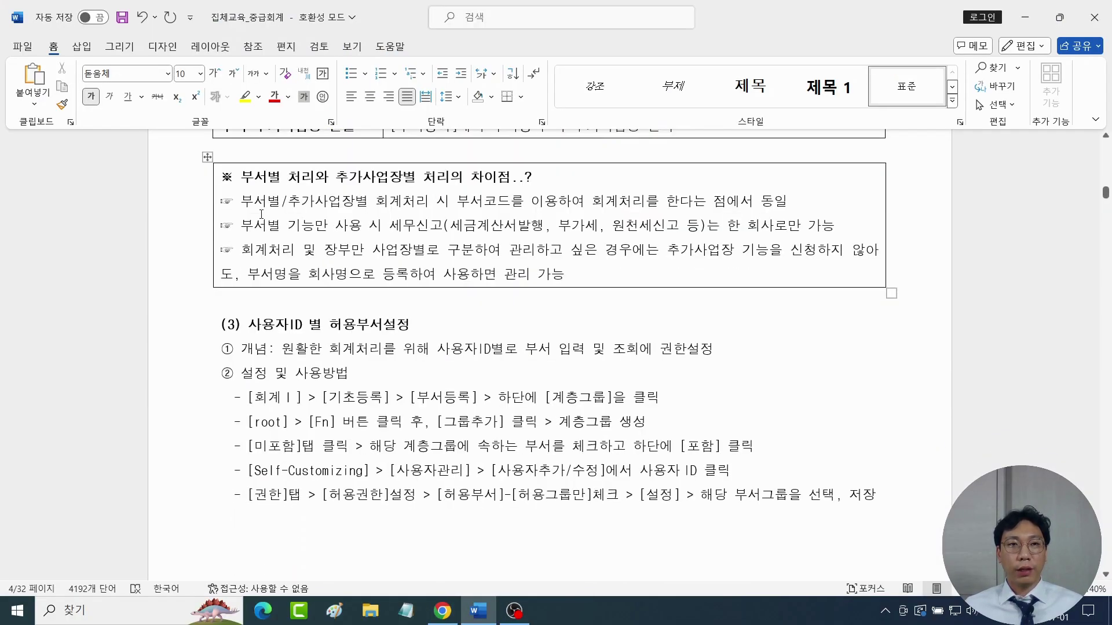
scroll(261, 213, "up", 1)
left_click_drag(224, 224, 234, 226)
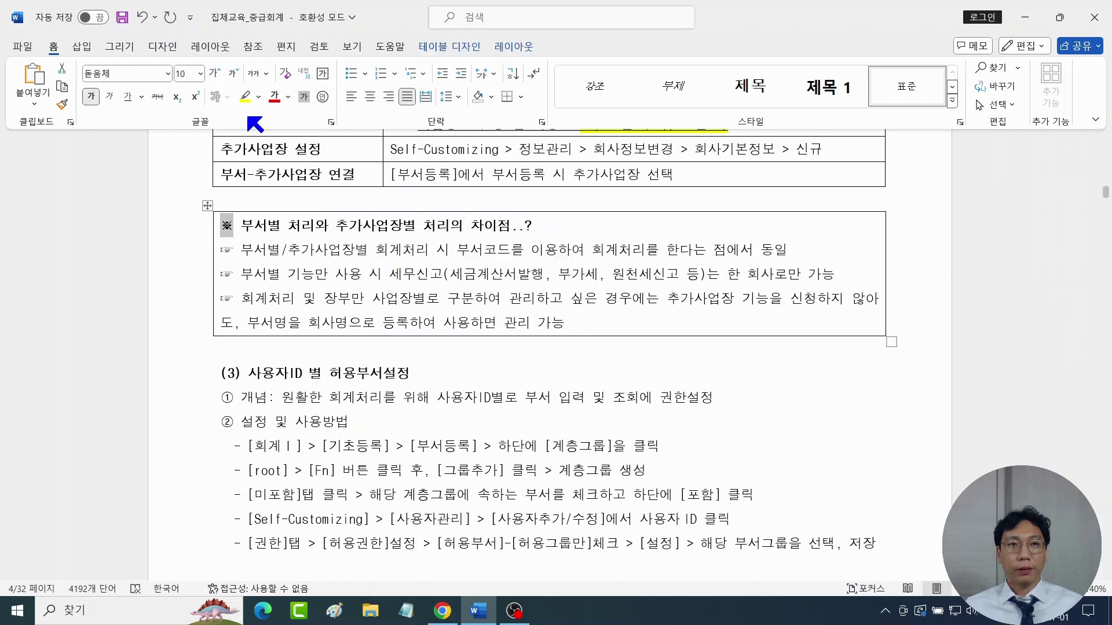
left_click(245, 96)
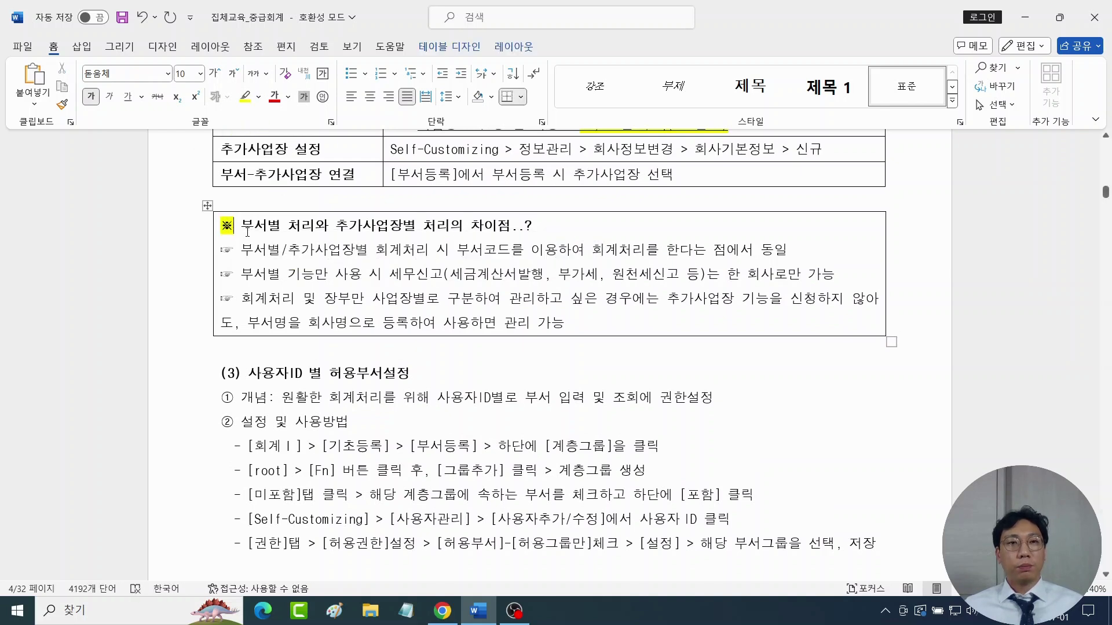
left_click_drag(247, 227, 513, 225)
left_click(274, 96)
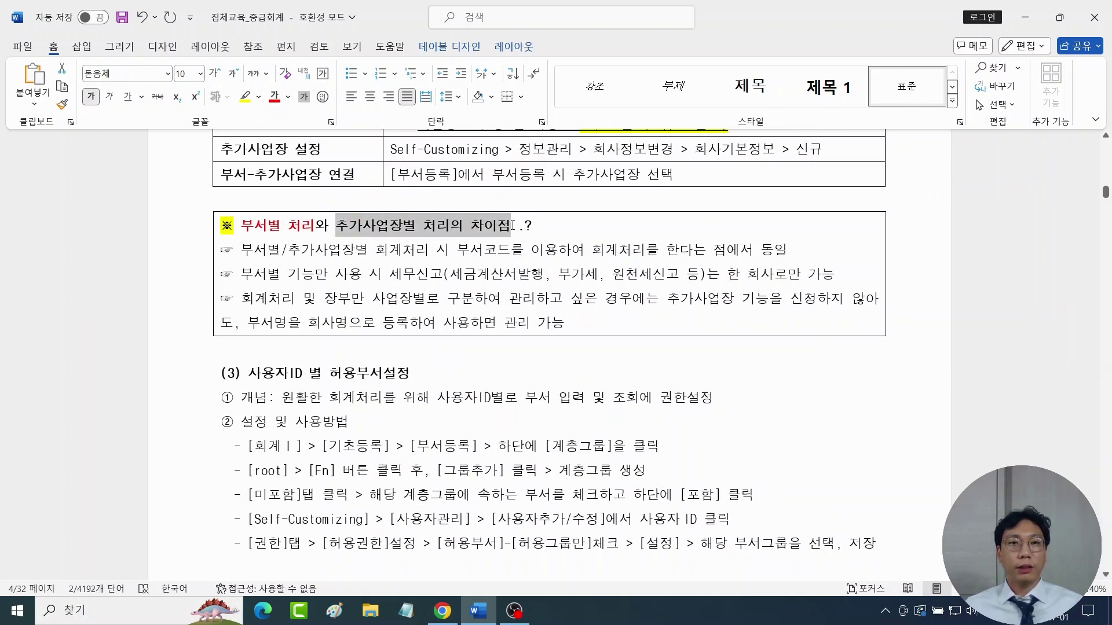
left_click(275, 96)
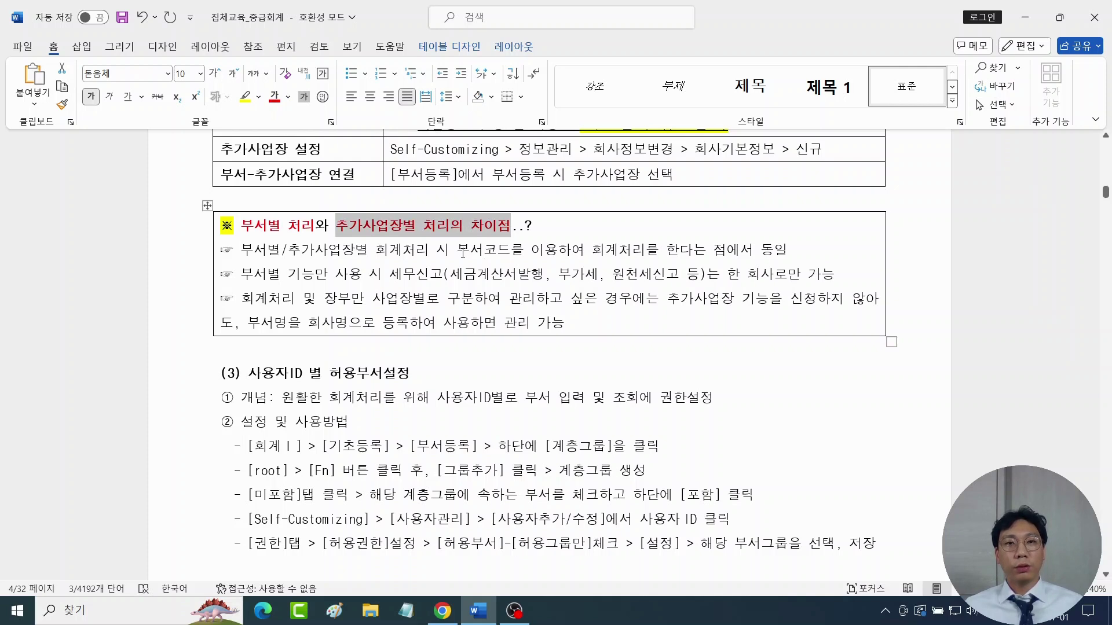
Step: In the first comparison bullet, highlight 부서코드 in yellow and colour 회계처리 red
left_click_drag(458, 250, 510, 250)
left_click(245, 97)
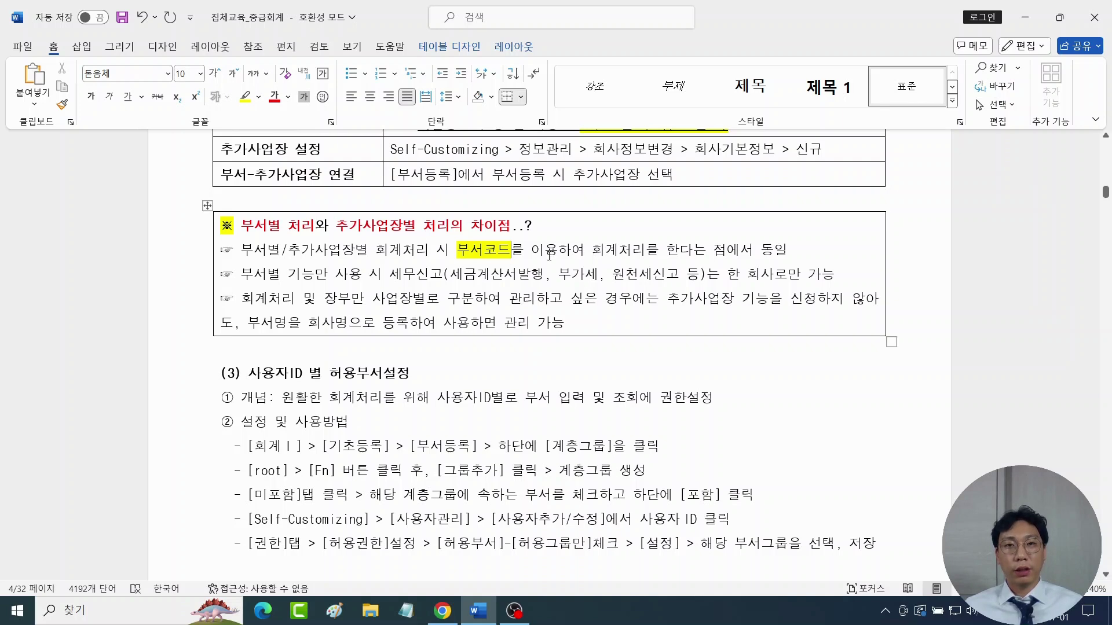
left_click_drag(458, 250, 511, 250)
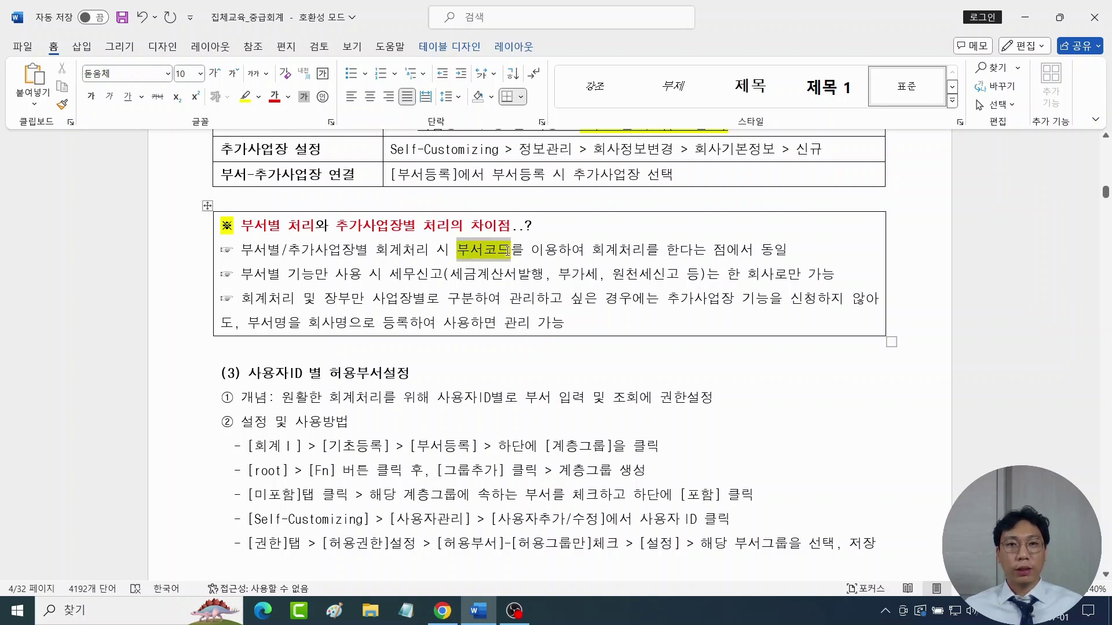
left_click_drag(591, 250, 644, 250)
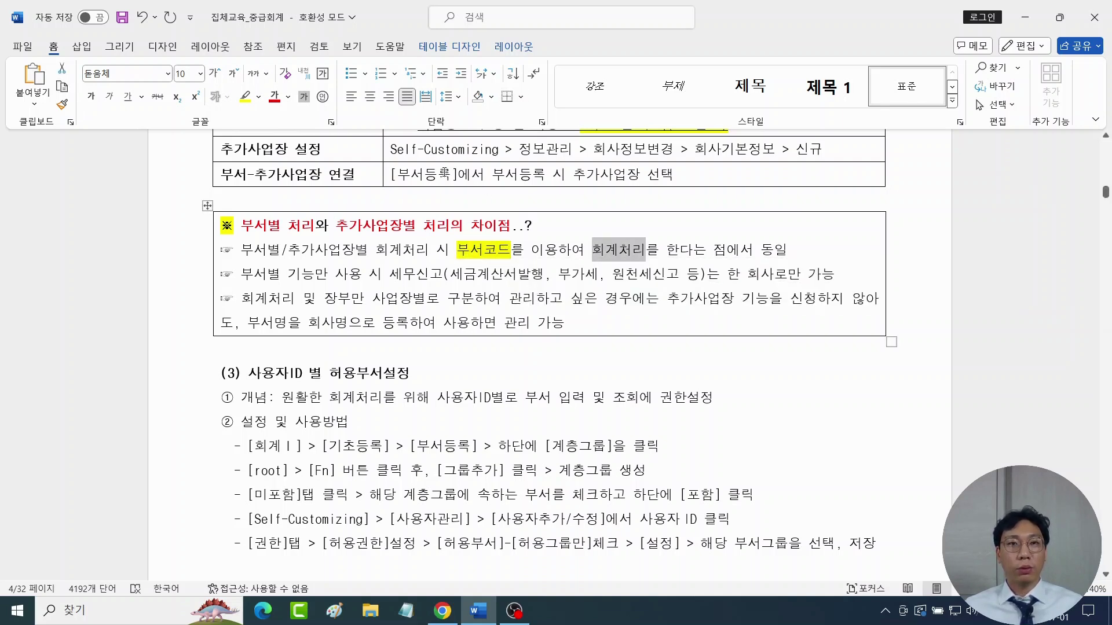
left_click(286, 104)
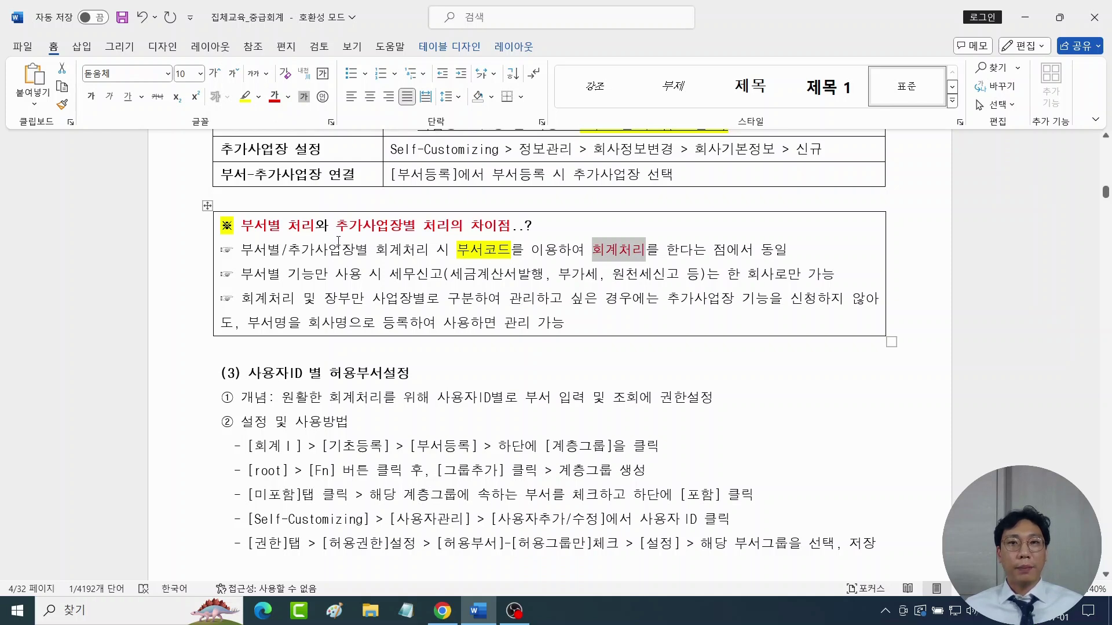
Step: In the second comparison bullet, highlight 부서별 기능 in yellow and colour 한 회사로만 가능 red
left_click(376, 273)
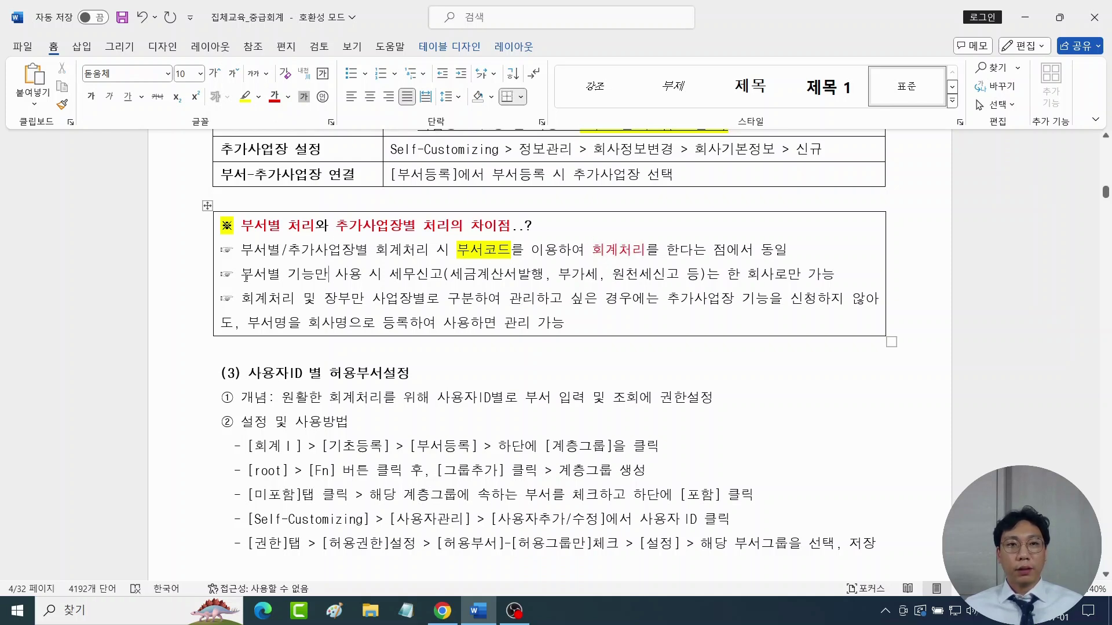
mouse_move(243, 275)
left_mouse_down()
mouse_move(334, 275)
mouse_move(314, 275)
left_mouse_up()
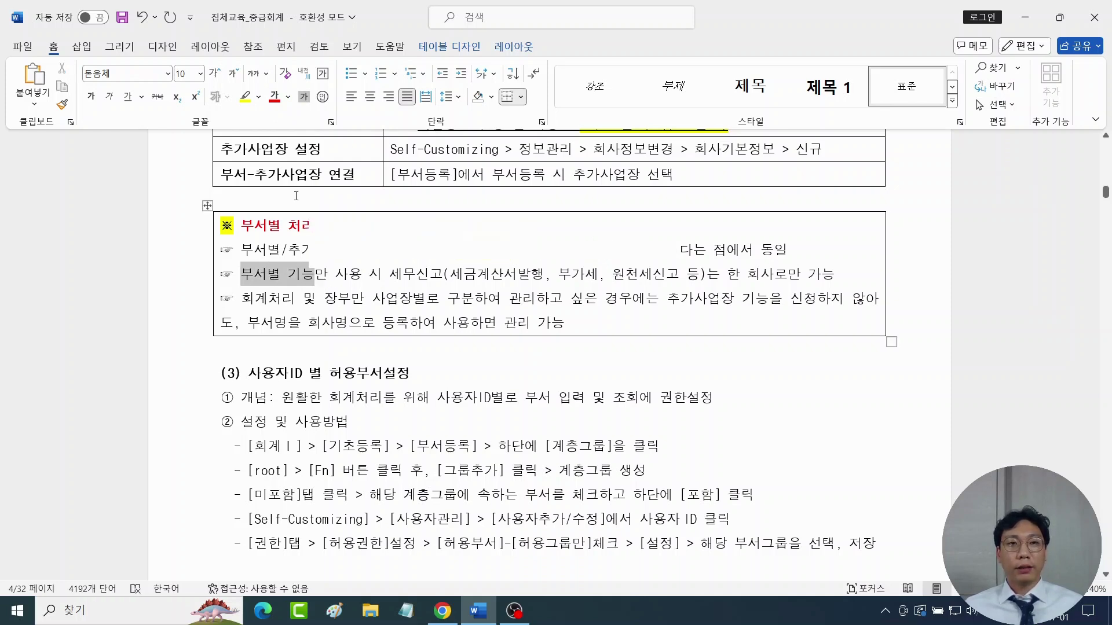
left_click(246, 98)
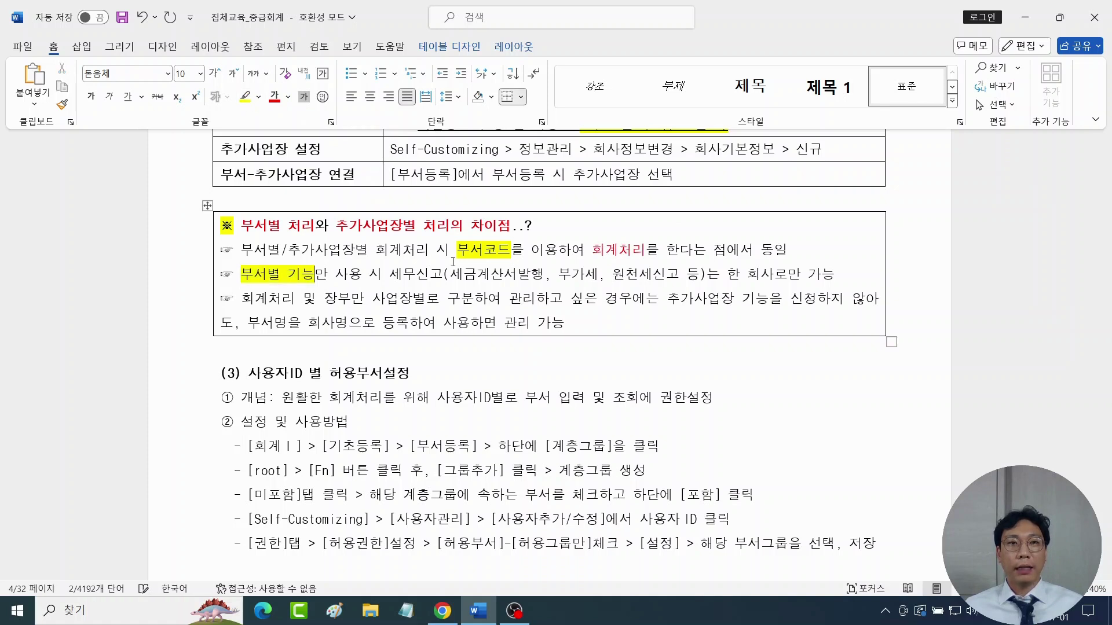
left_click(752, 280)
left_click_drag(755, 275, 820, 275)
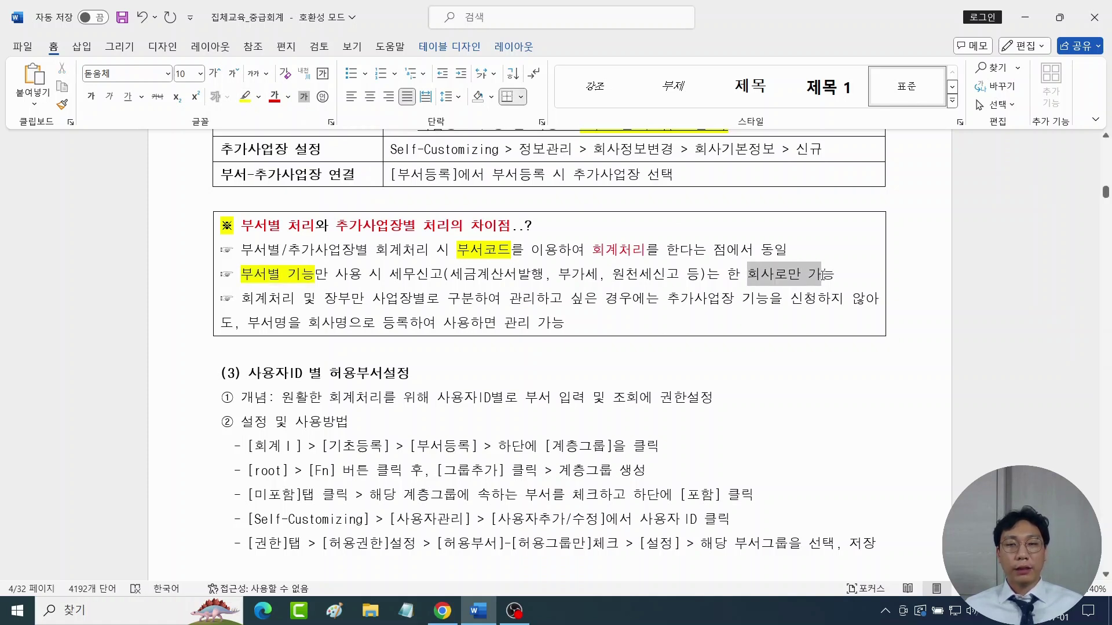
left_click(752, 275)
left_click_drag(750, 275, 822, 275)
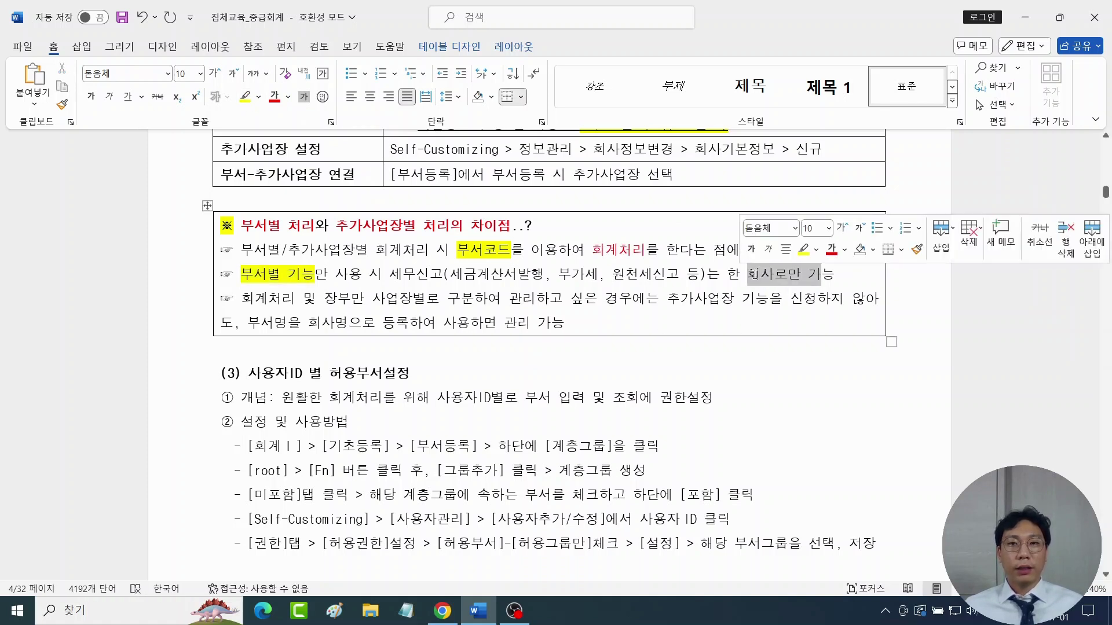
left_click_drag(731, 275, 834, 275)
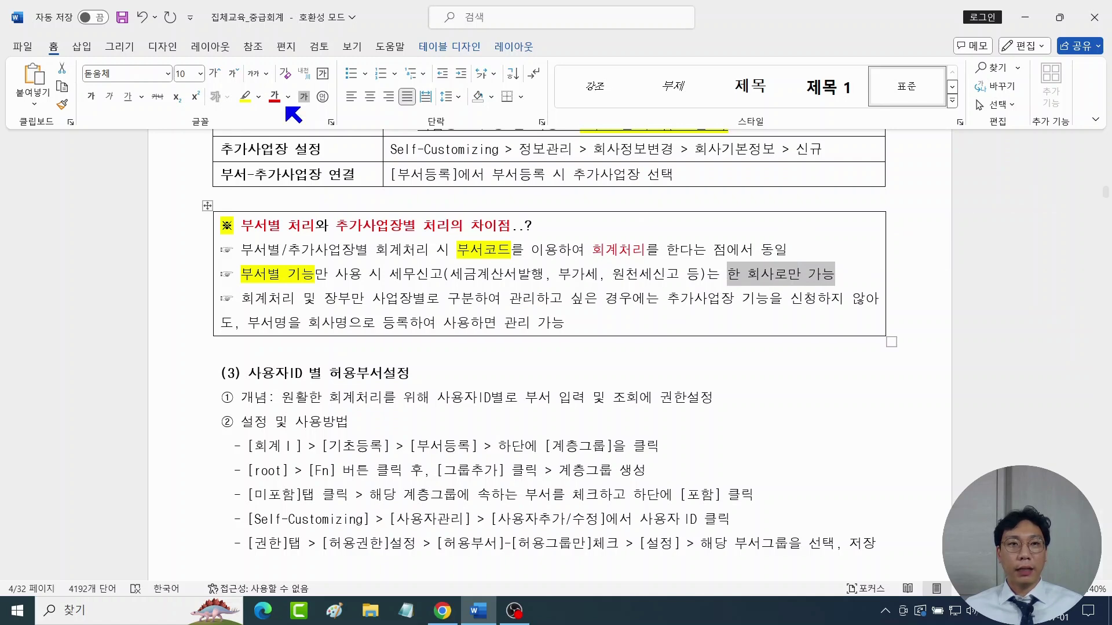
left_click(275, 98)
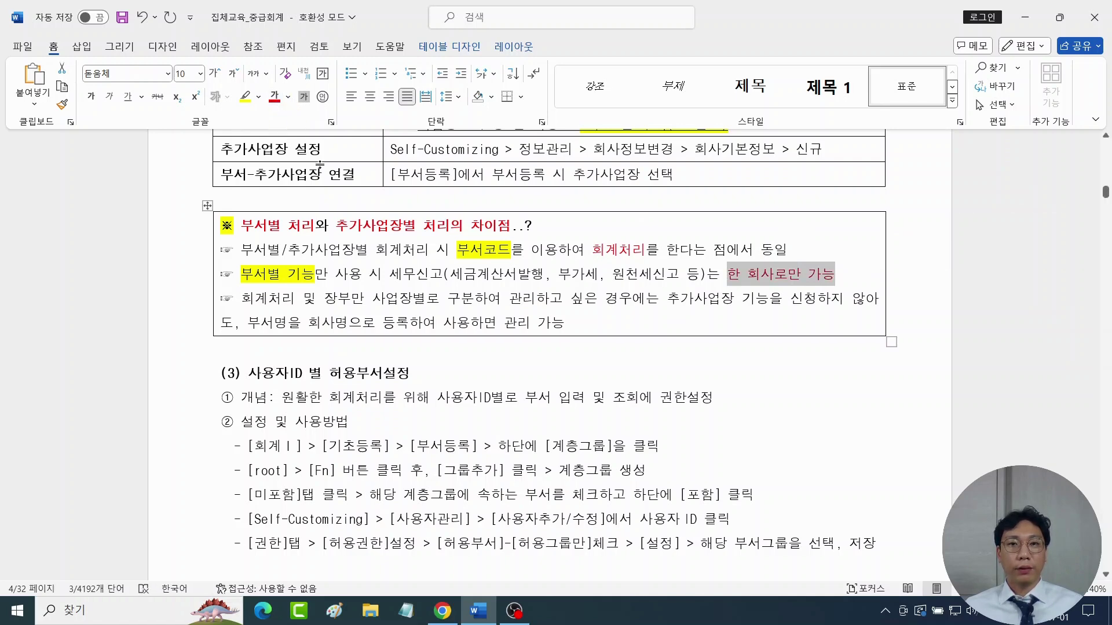
Step: With the red annotation pen, box and tick 세금계산서 발행, 부가세신고 가능 in the 개념 row and circle 추가사업장 in the 추가사업장 신청 row
scroll(400, 254, "up", 5)
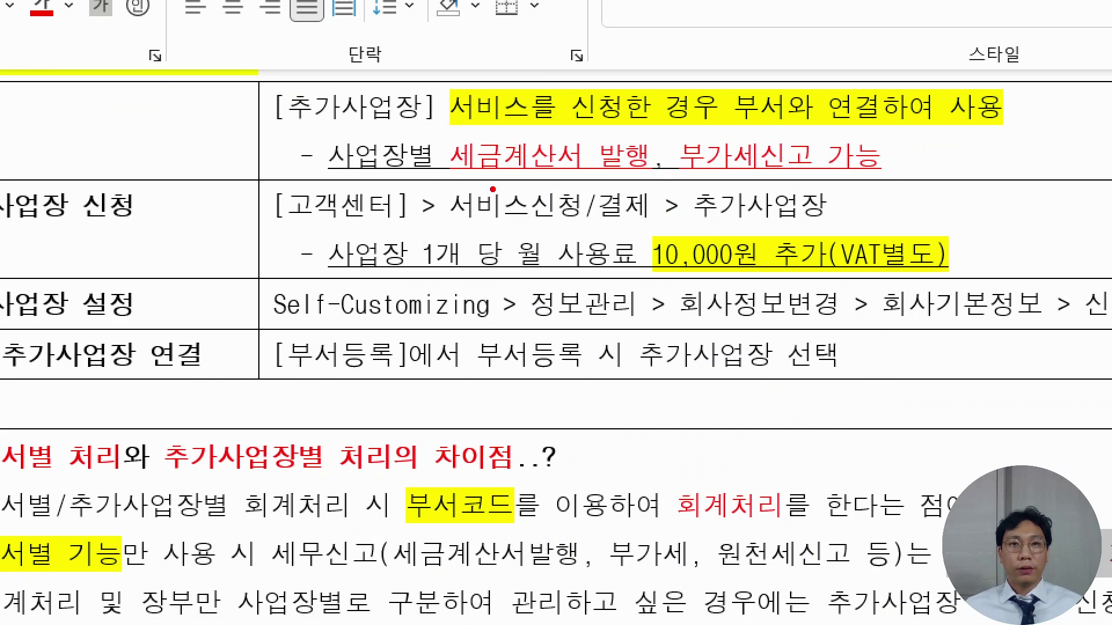
mouse_move(443, 138)
left_mouse_down()
mouse_move(675, 173)
mouse_move(910, 174)
left_mouse_up()
mouse_move(418, 111)
left_mouse_down()
mouse_move(442, 130)
mouse_move(465, 82)
left_mouse_up()
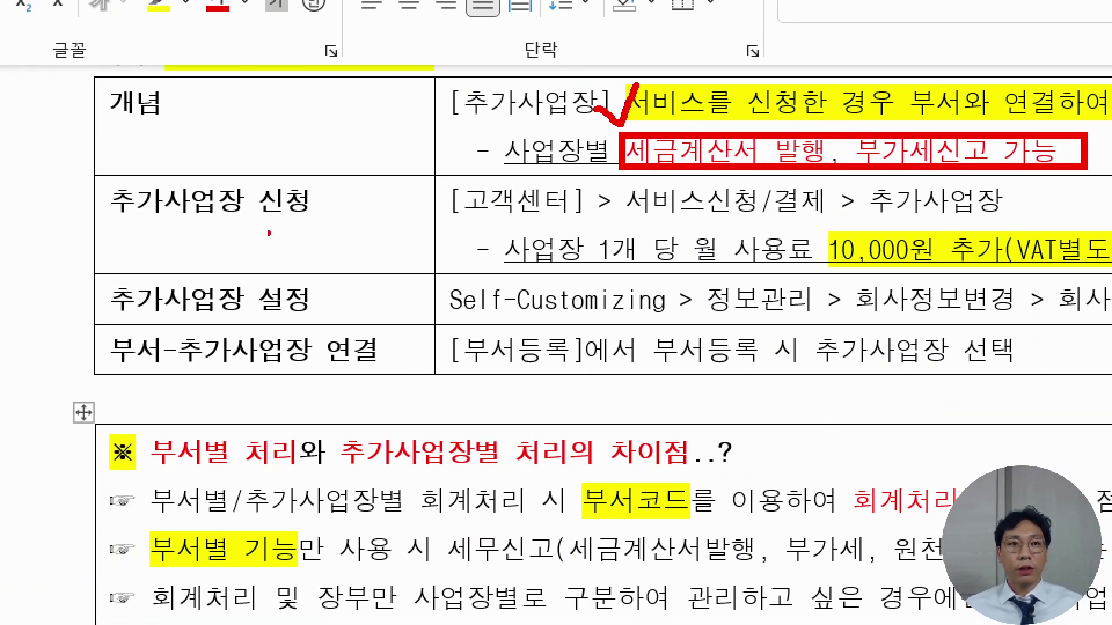
mouse_move(86, 239)
left_mouse_down()
mouse_move(36, 166)
mouse_move(23, 241)
left_mouse_up()
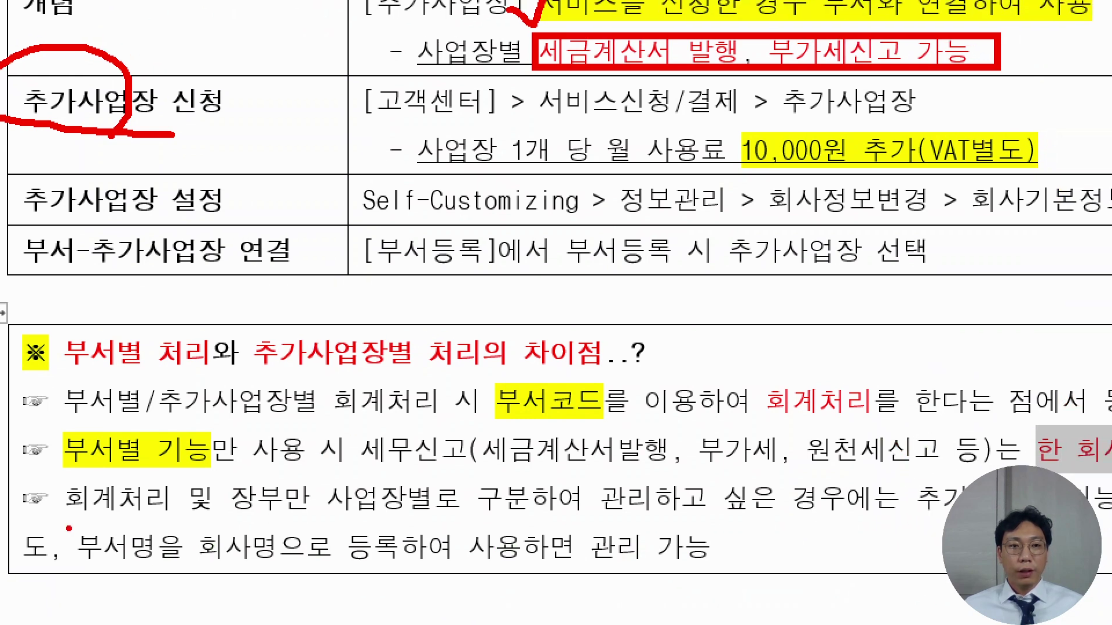
Step: In the third comparison bullet, underline 회계처리 and 장부 in red and box the phrase about not applying for the 추가사업장 기능
left_click_drag(87, 524, 149, 521)
left_click_drag(230, 521, 264, 521)
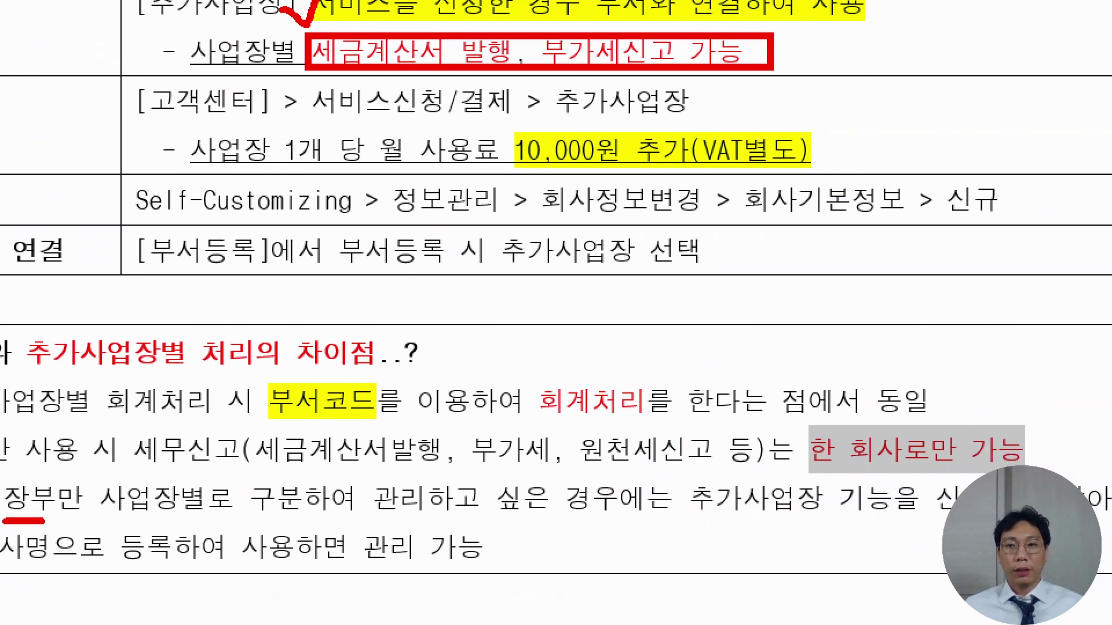
mouse_move(684, 468)
left_mouse_down()
mouse_move(943, 541)
mouse_move(1107, 541)
left_mouse_up()
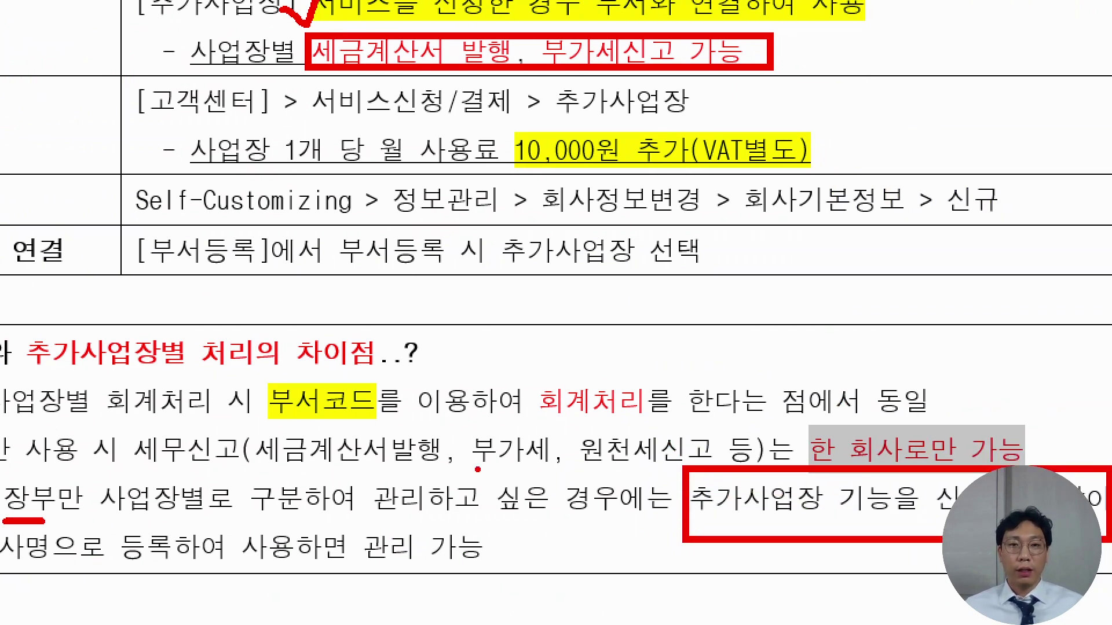
Step: Underline the first bullet in red, tick and circle 부서코드, circle 동일, tick the boxed phrase, and clear the annotations
left_click_drag(83, 430, 368, 429)
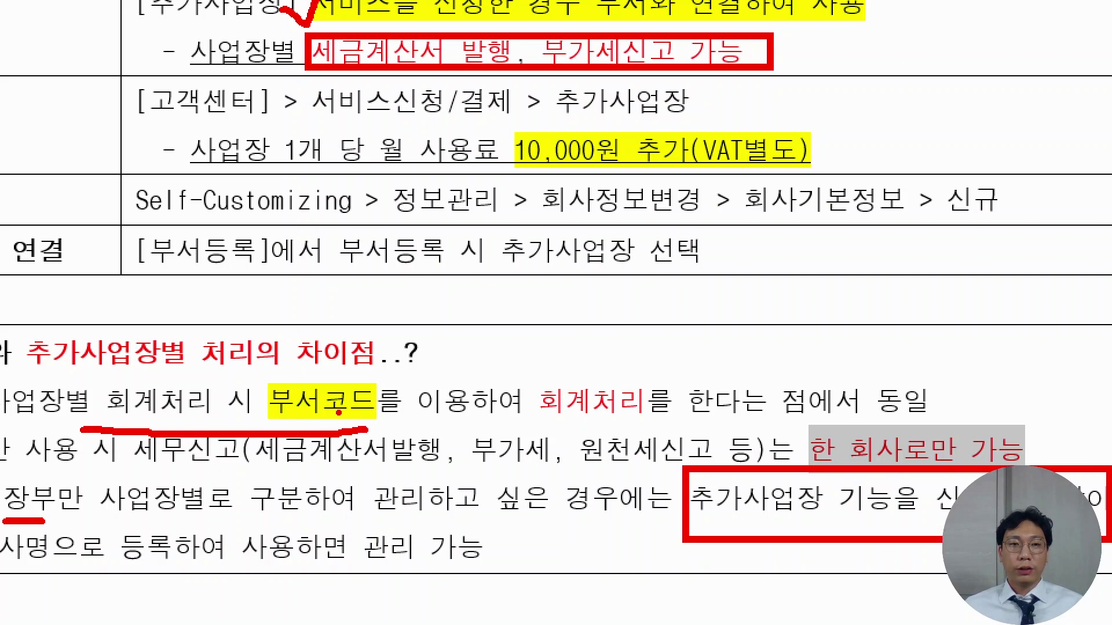
left_click_drag(346, 387, 356, 356)
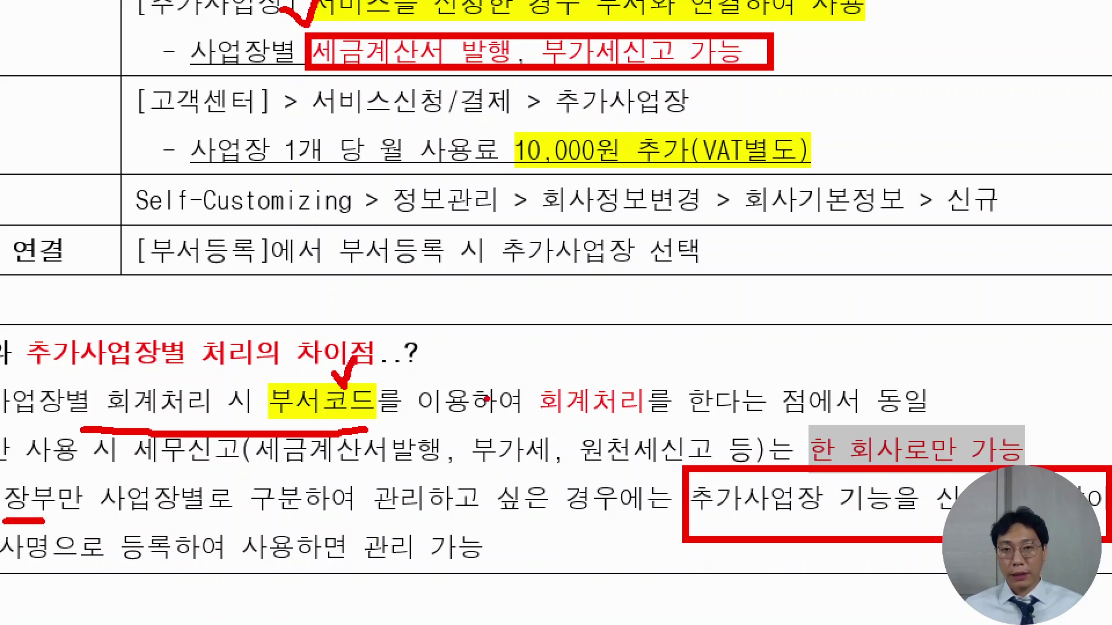
mouse_move(570, 429)
left_mouse_down()
mouse_move(915, 429)
mouse_move(933, 378)
mouse_move(869, 446)
left_mouse_up()
mouse_move(364, 415)
left_mouse_down()
mouse_move(312, 431)
mouse_move(339, 364)
mouse_move(364, 432)
left_mouse_up()
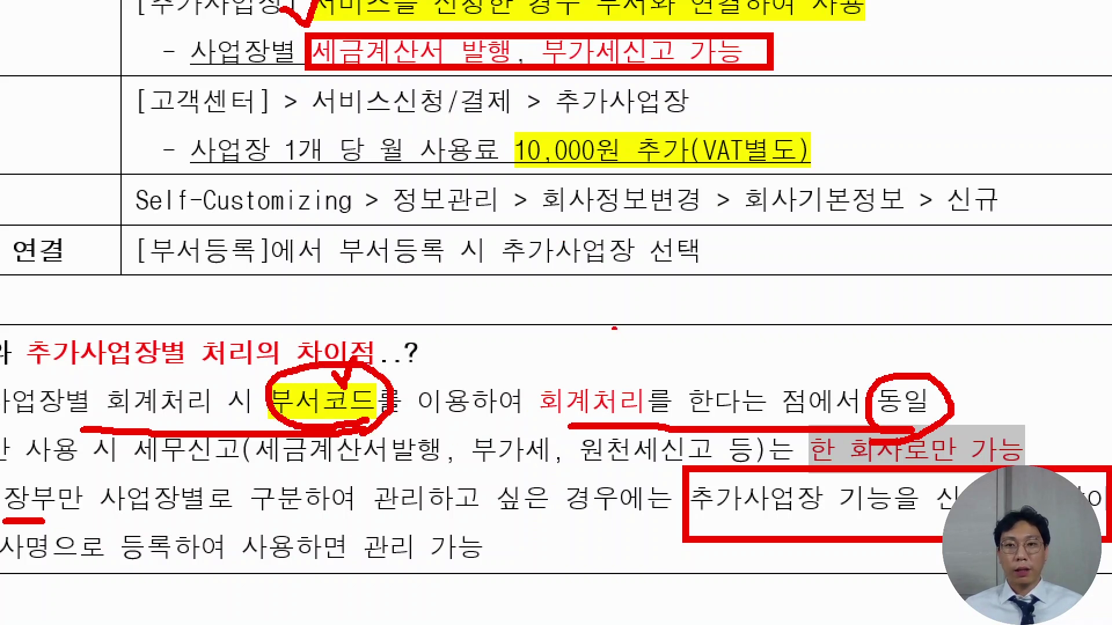
left_click_drag(631, 474, 685, 458)
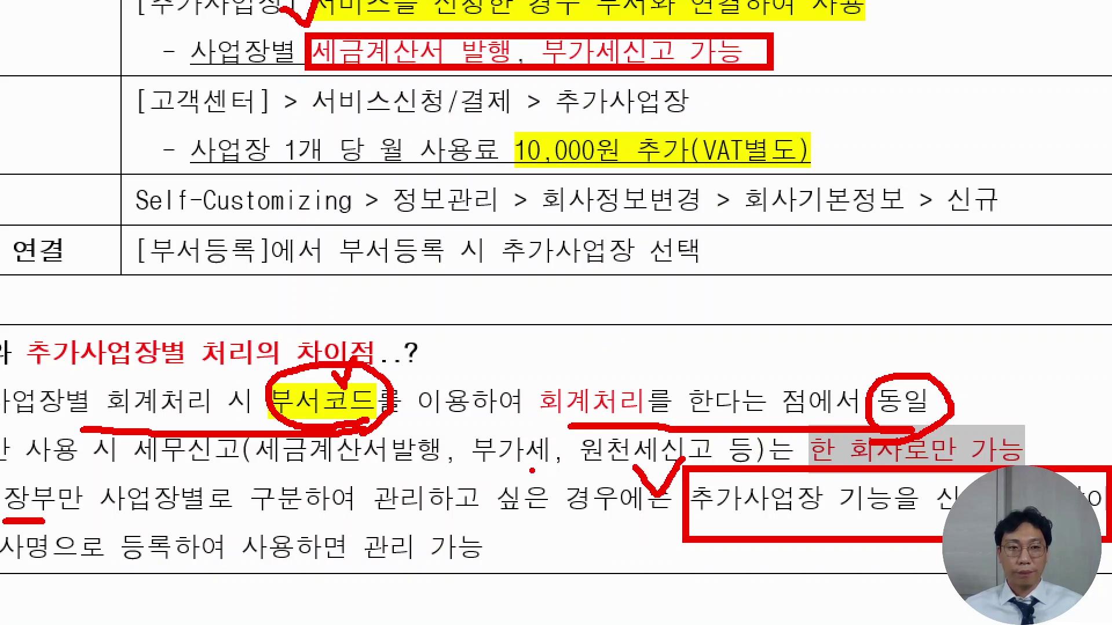
scroll(468, 339, "down", 3)
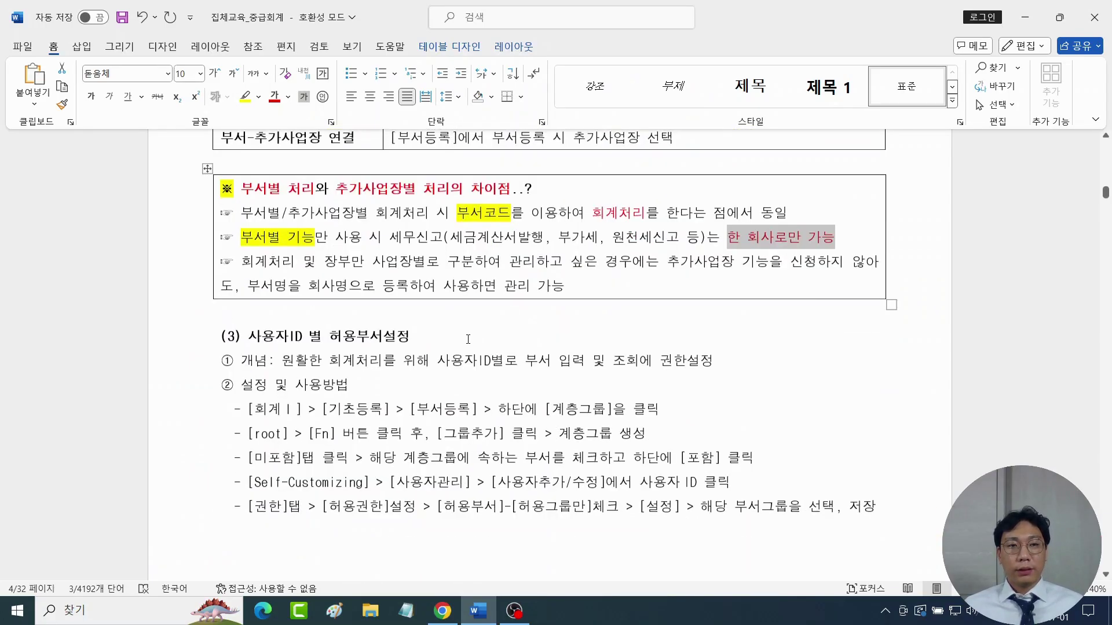
Step: In the section (3) heading about user IDs, highlight 허용부서 in yellow
left_click(420, 330)
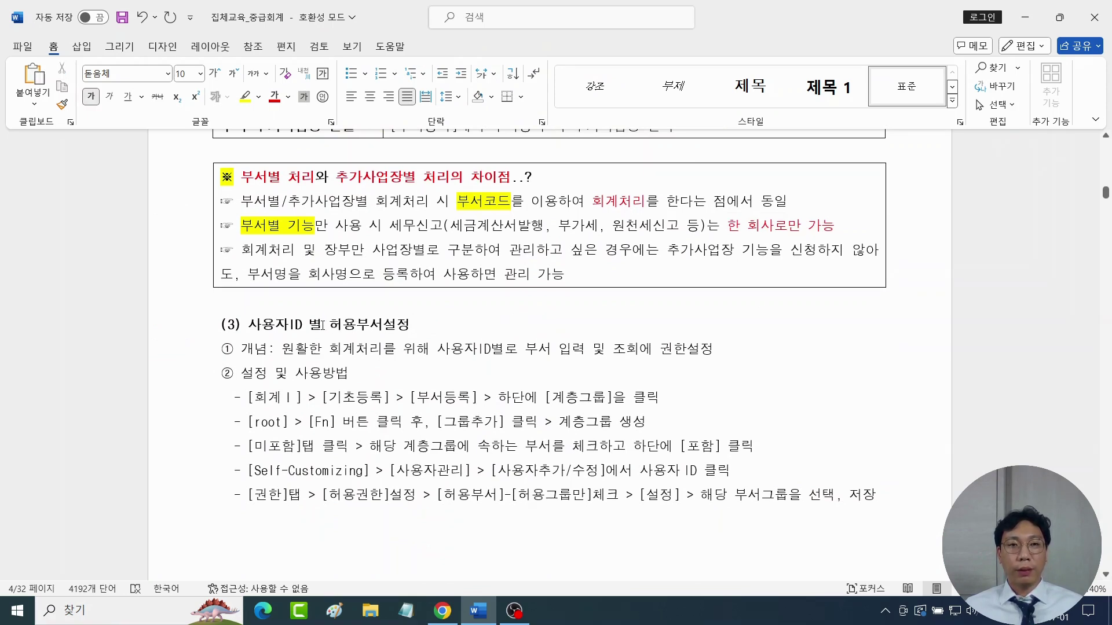
left_click_drag(328, 325, 382, 325)
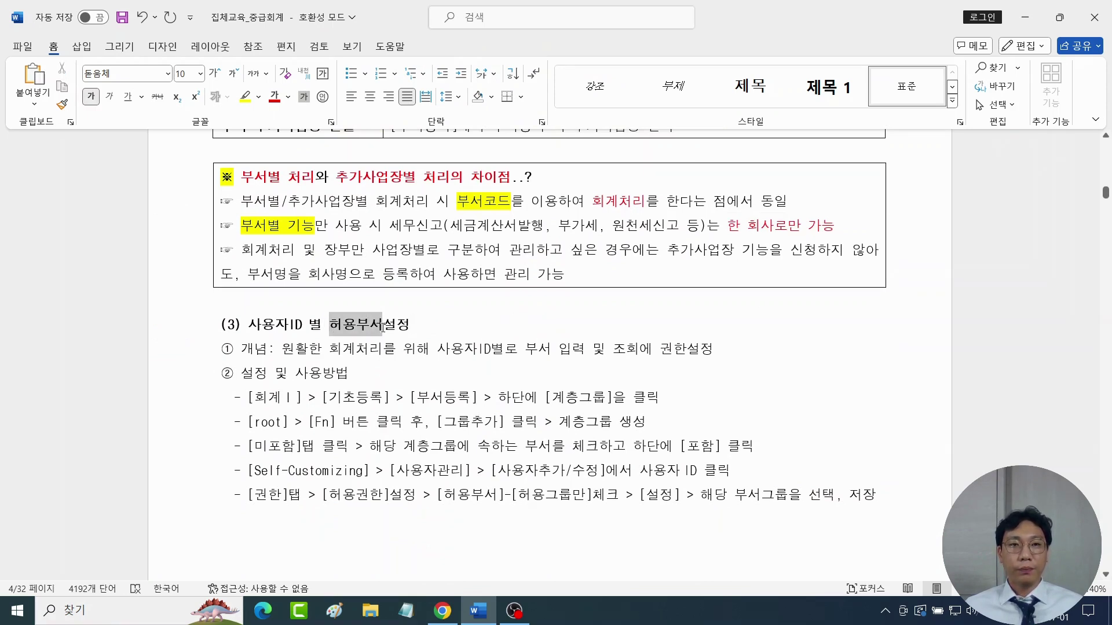
left_click(244, 97)
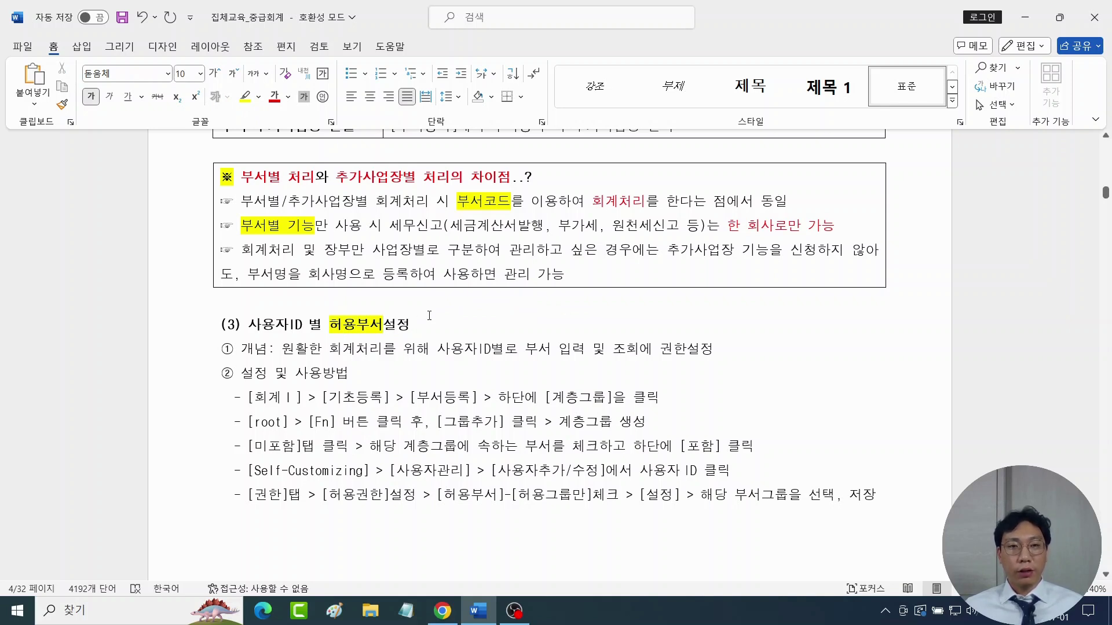
Step: Append >> 권한설정 to the section (3) heading and colour 권한설정 red
key("Hangul")
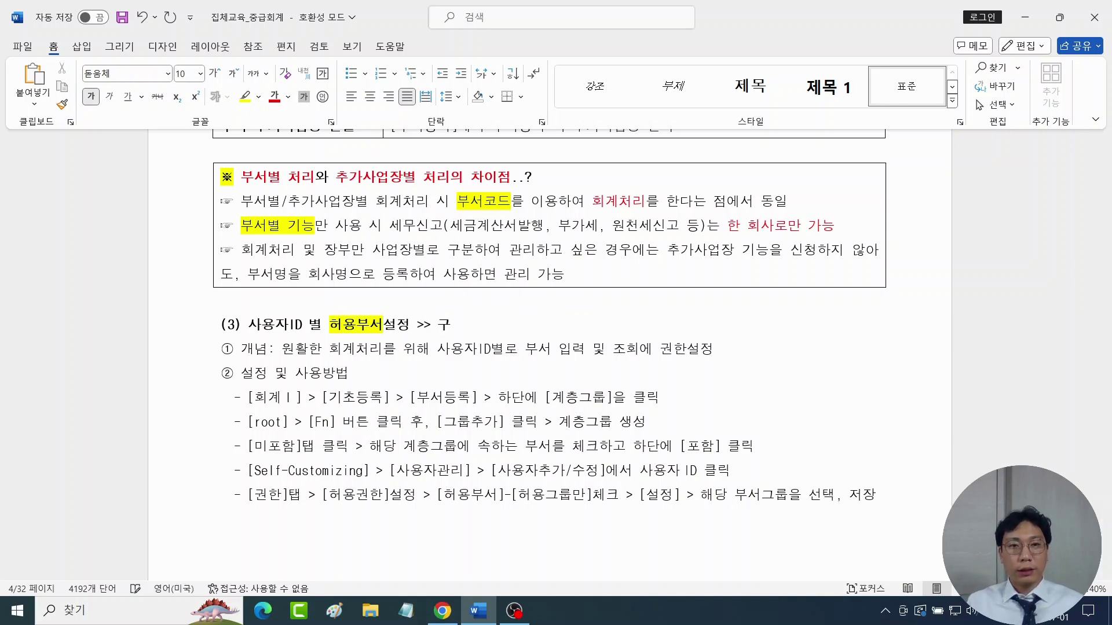
type("ㅓㄹ")
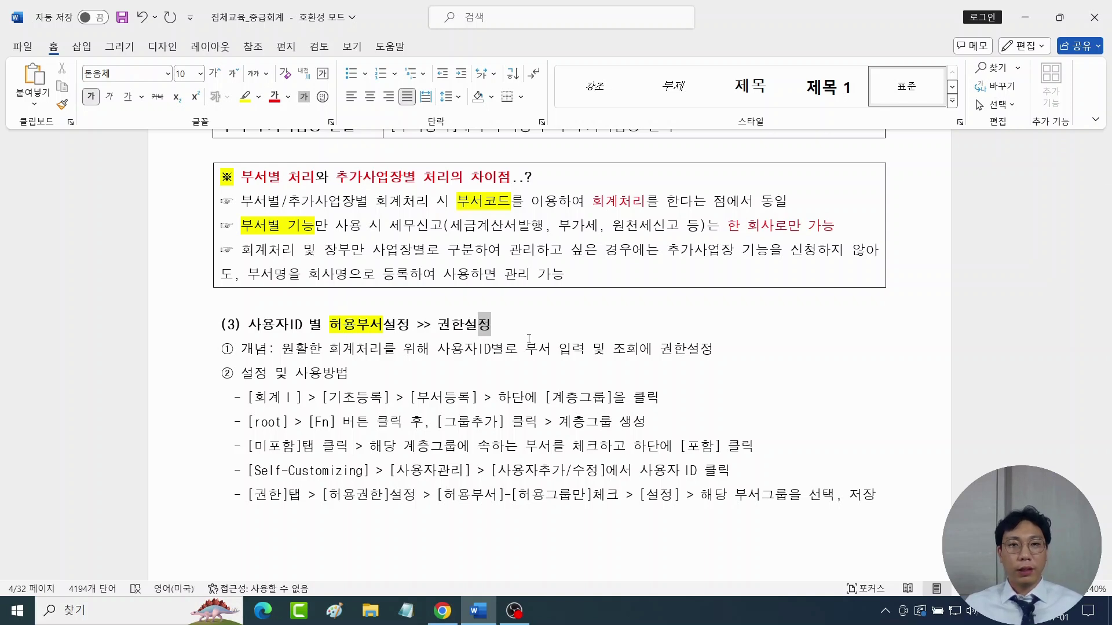
key("shift+Left")
key("shift+Left")
key("shift+Left")
key("shift+Left")
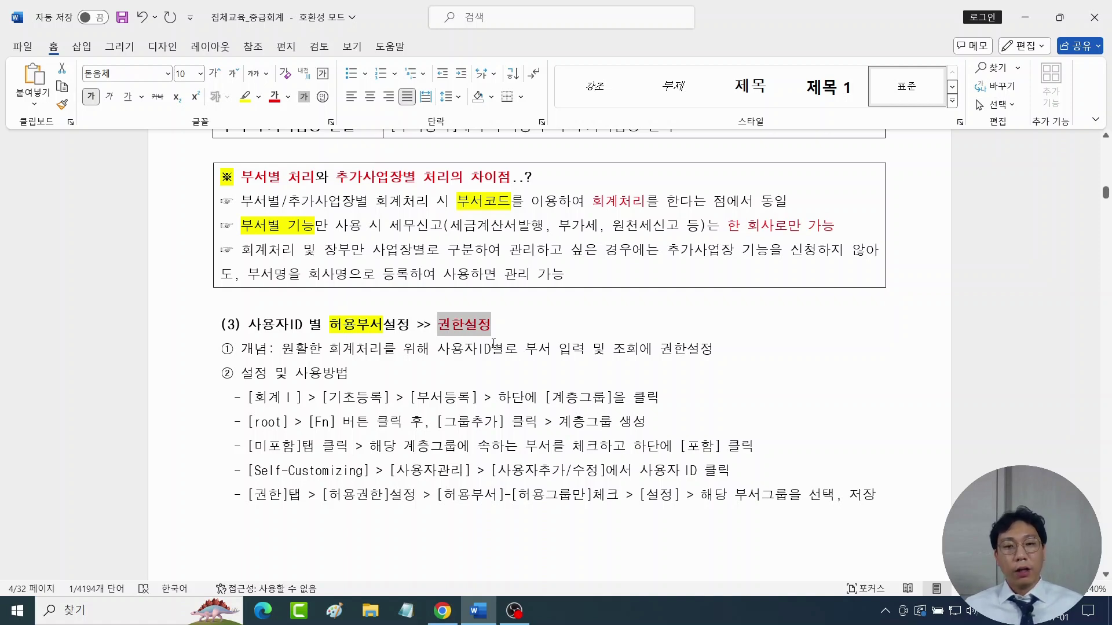
Step: Add (본인 부서만 조회, 입력) in red after 권한설정 at the end of the section (3) heading
key("End")
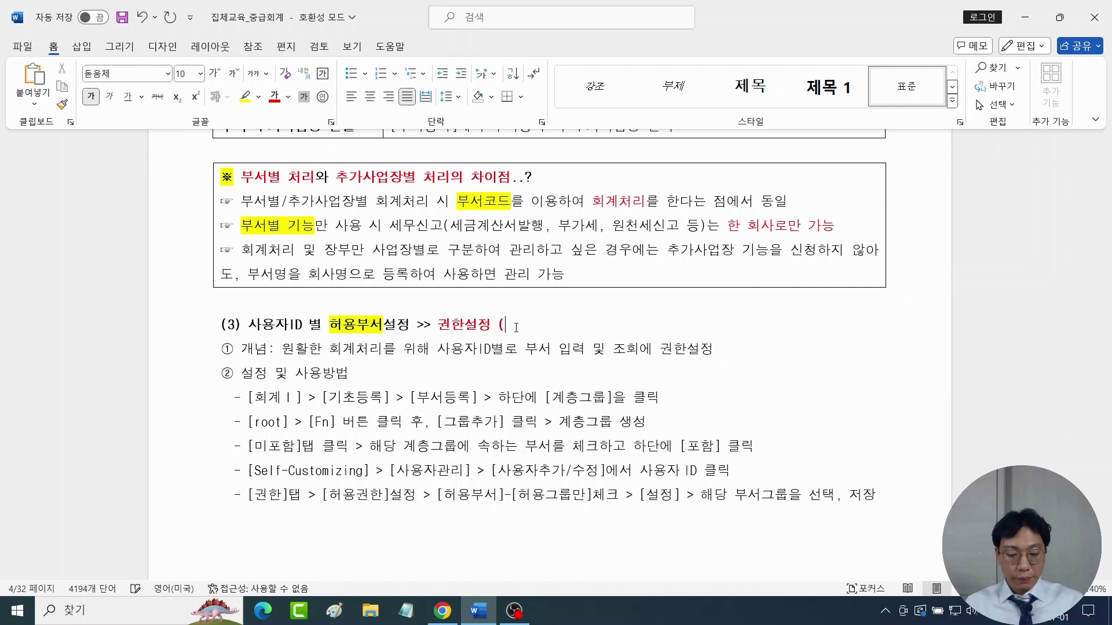
type("본인 부서")
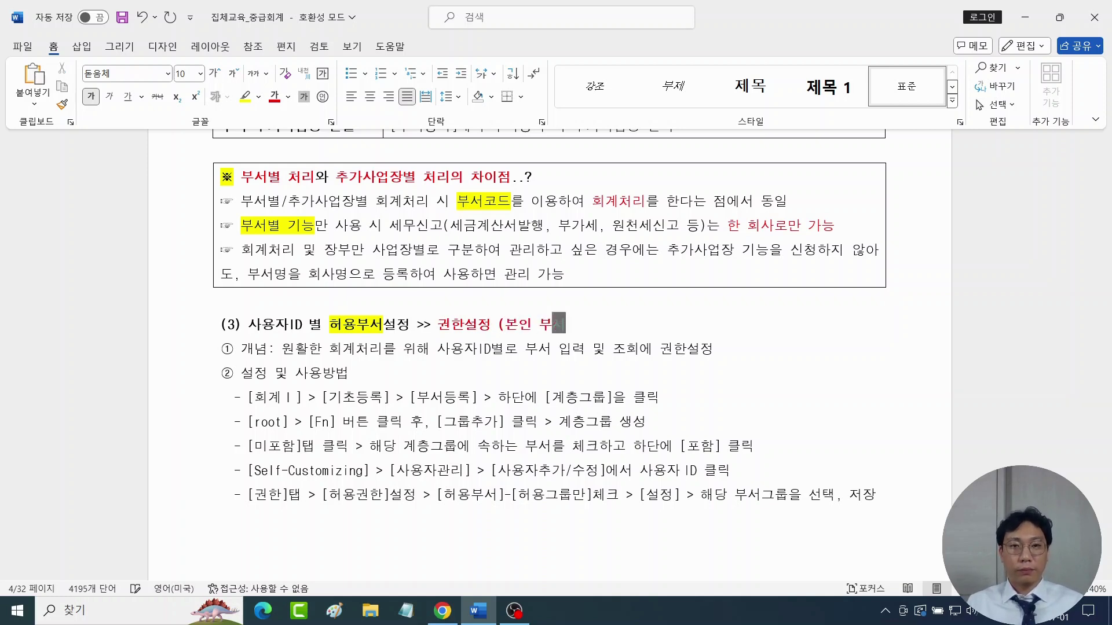
type("만 조회,")
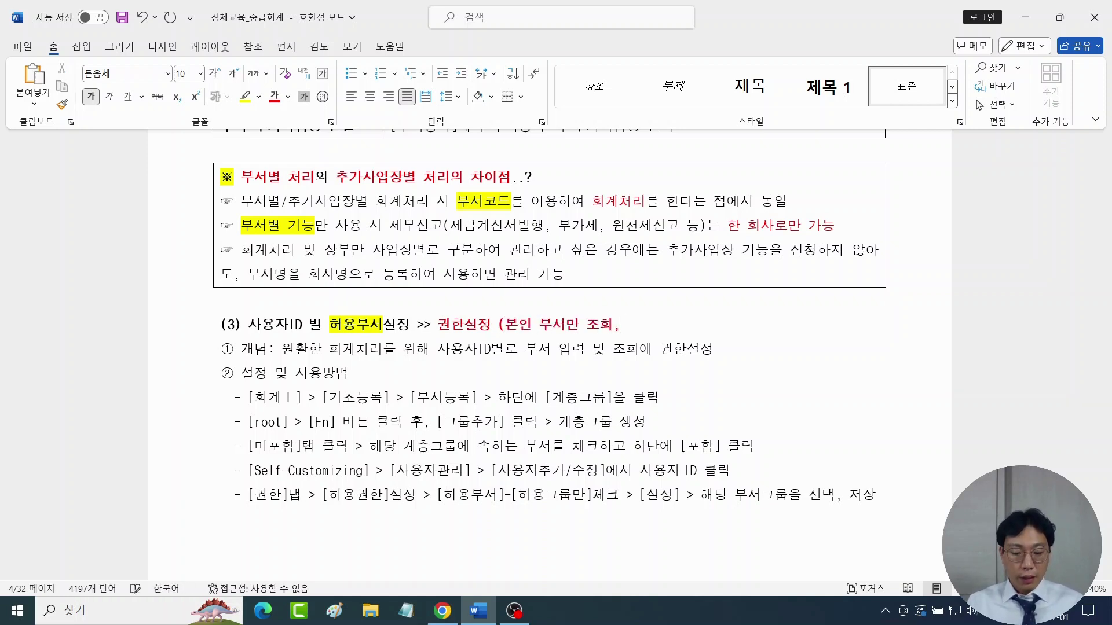
type(" 입력)")
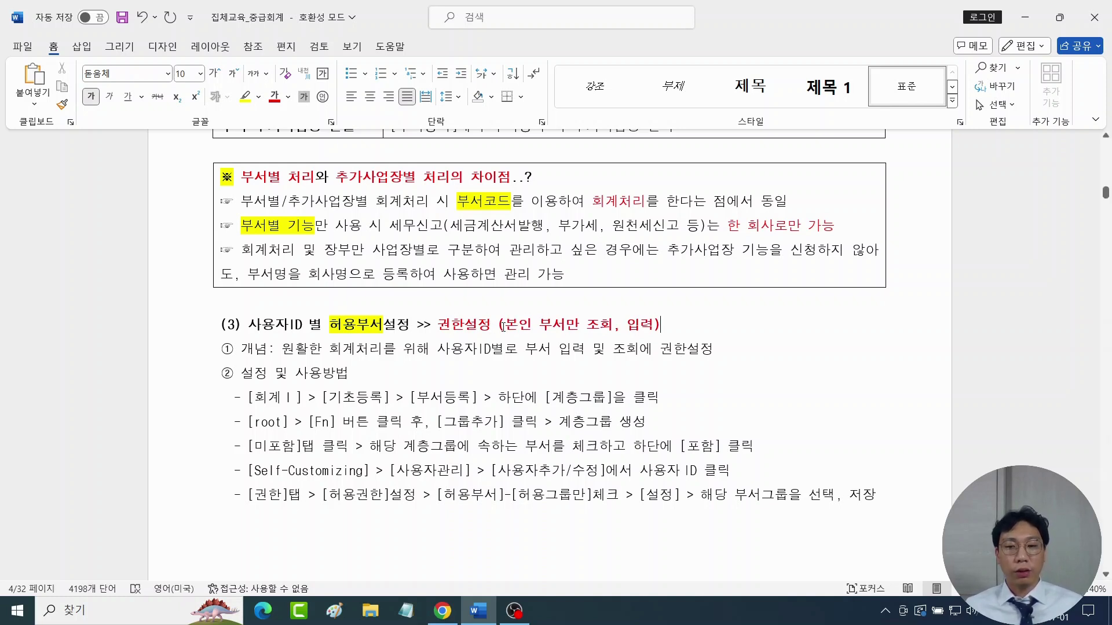
Step: Highlight 사용자ID in yellow in the ① 개념 line and colour the ② 설정 및 사용방법 line red
left_click(322, 349)
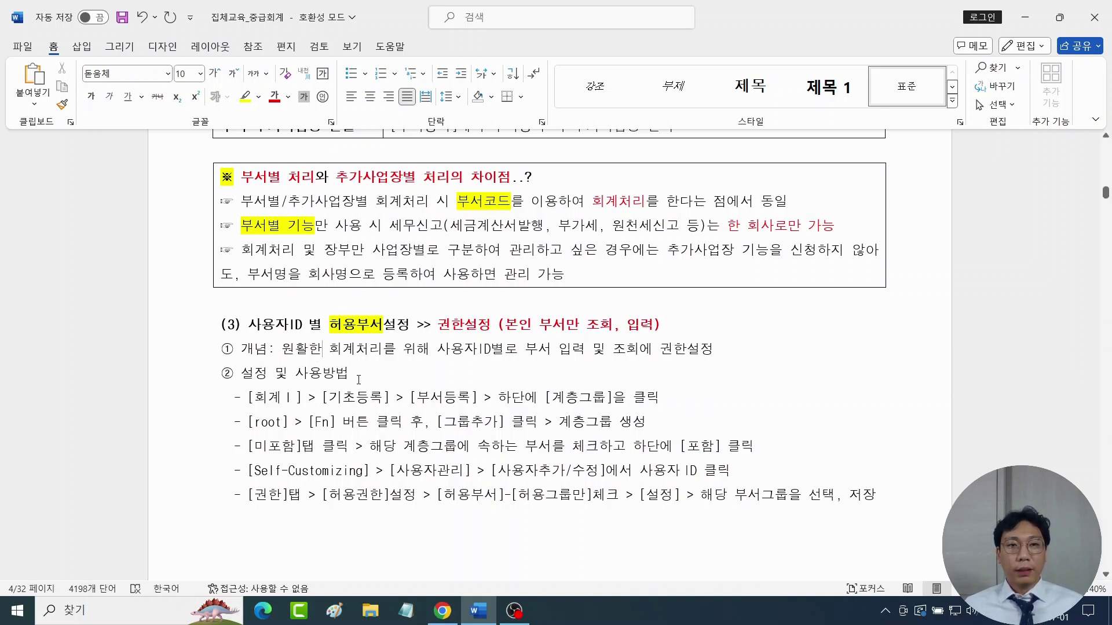
left_click_drag(446, 349, 491, 351)
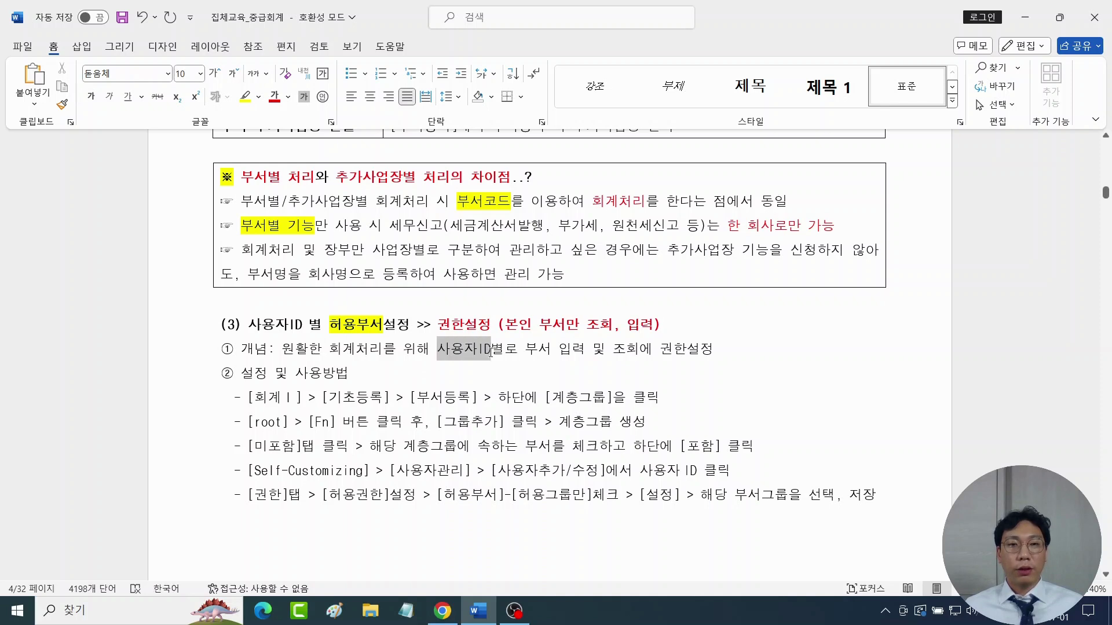
left_click(245, 97)
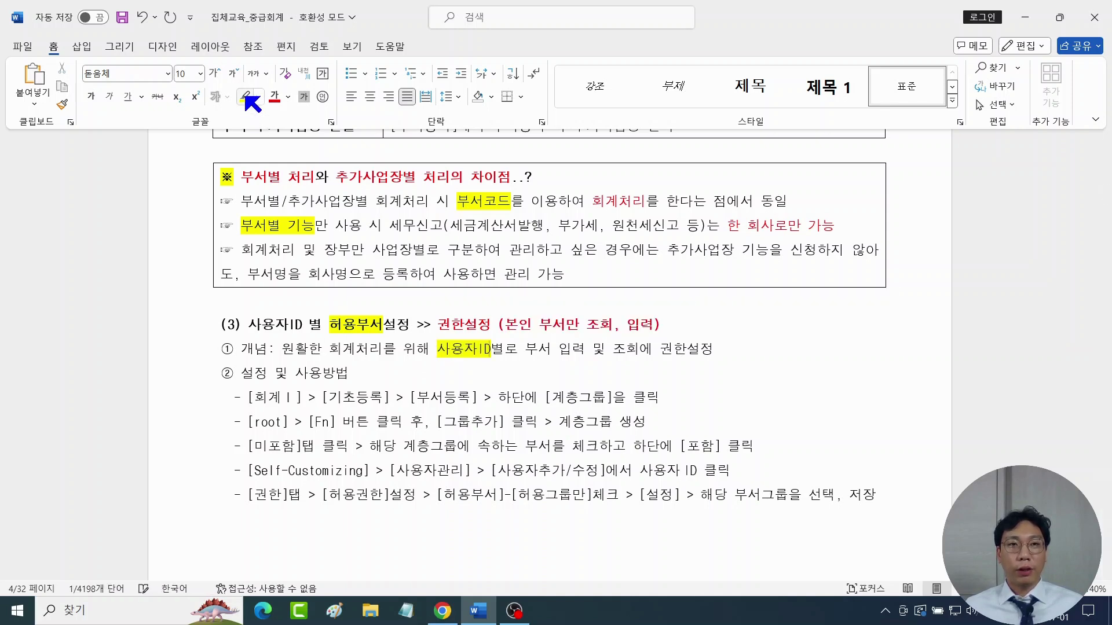
left_click_drag(227, 371, 361, 373)
left_click(274, 98)
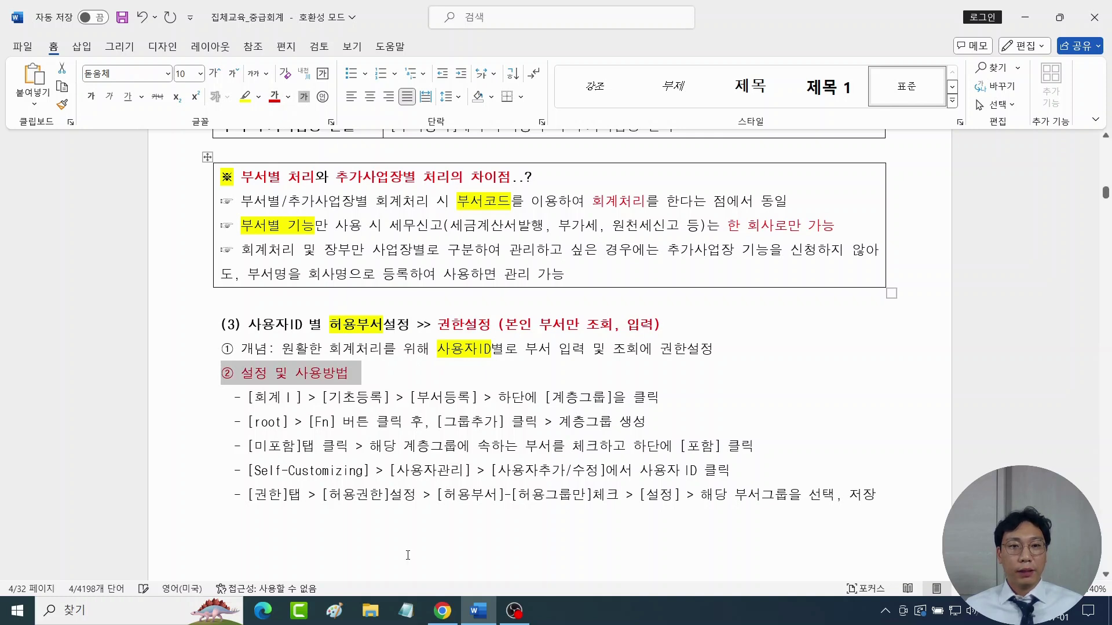
Step: Switch to Ecount ERP in Chrome and point out the 영업1팀 and 영업2팀 entries in the department list
left_click(442, 611)
left_click(399, 450)
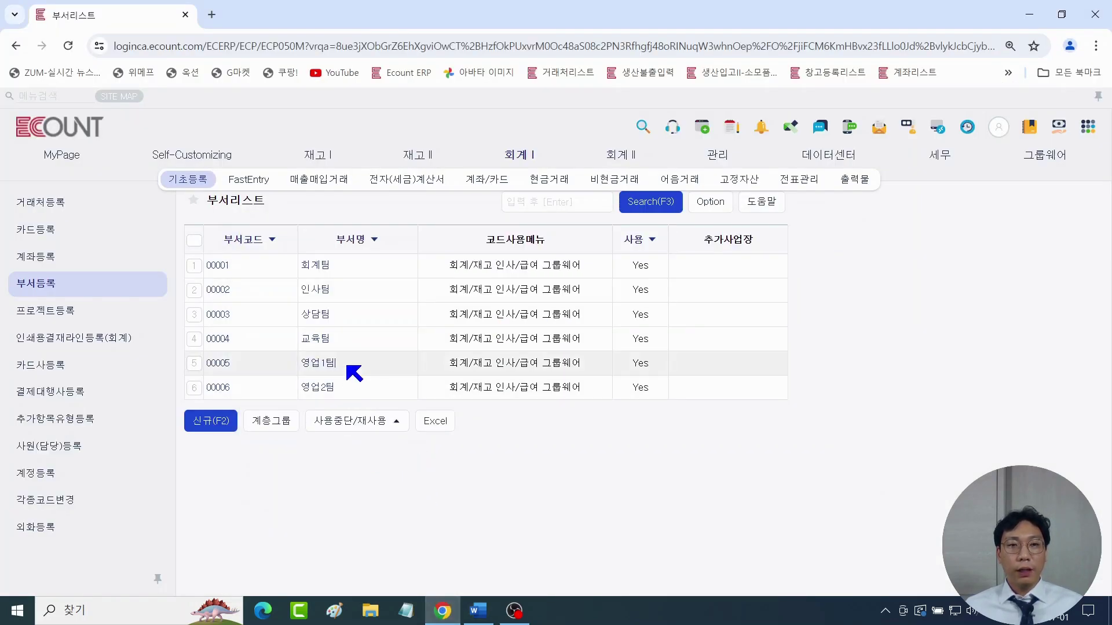
left_click_drag(352, 372, 301, 389)
left_click(298, 464)
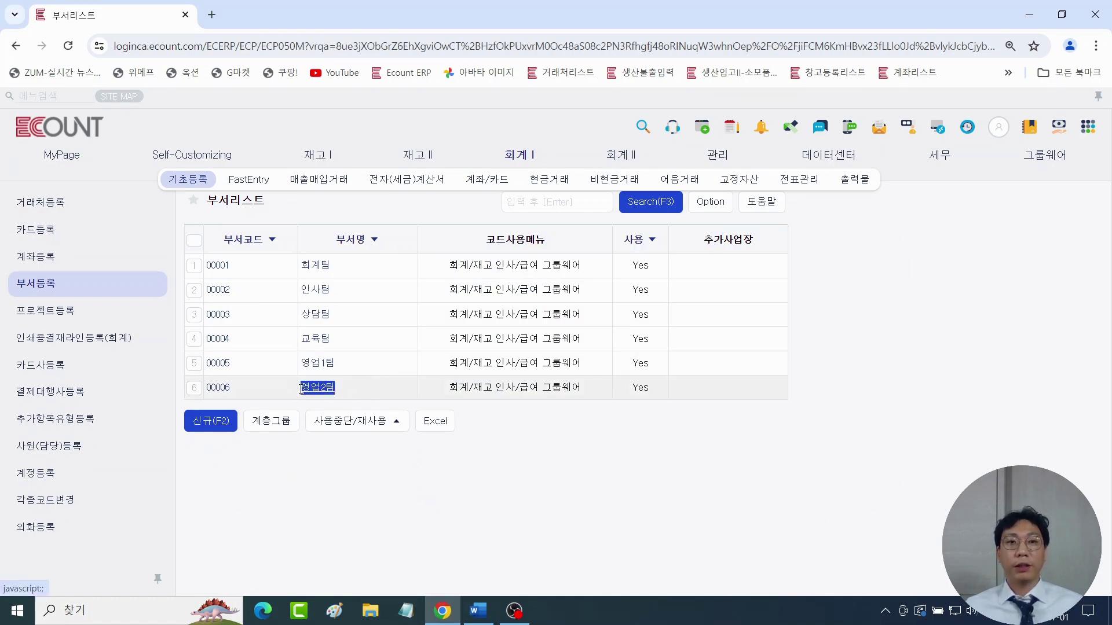
left_click(291, 460)
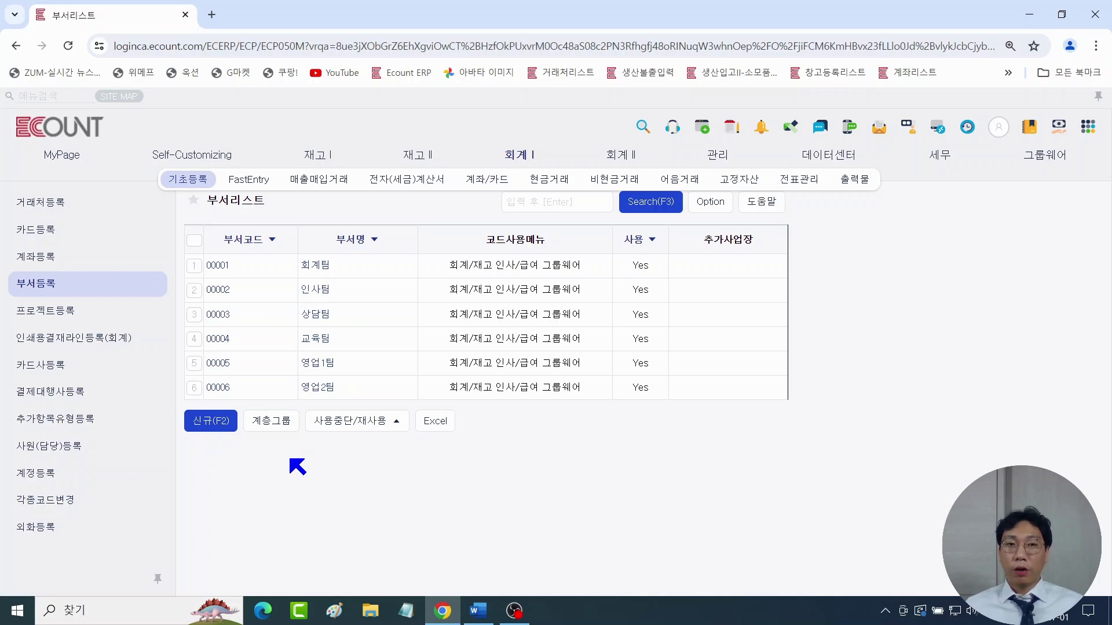
left_click_drag(339, 369, 321, 388)
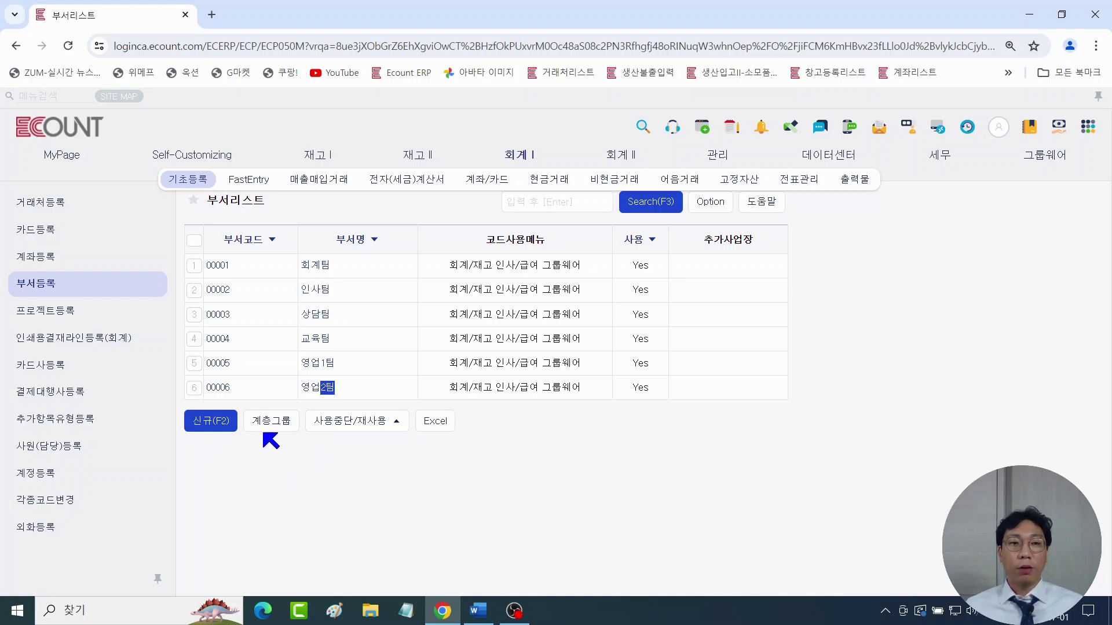
Step: Open the department hierarchy groups, start adding groups under root, and point out the 계층그룹코드 column
left_click(273, 429)
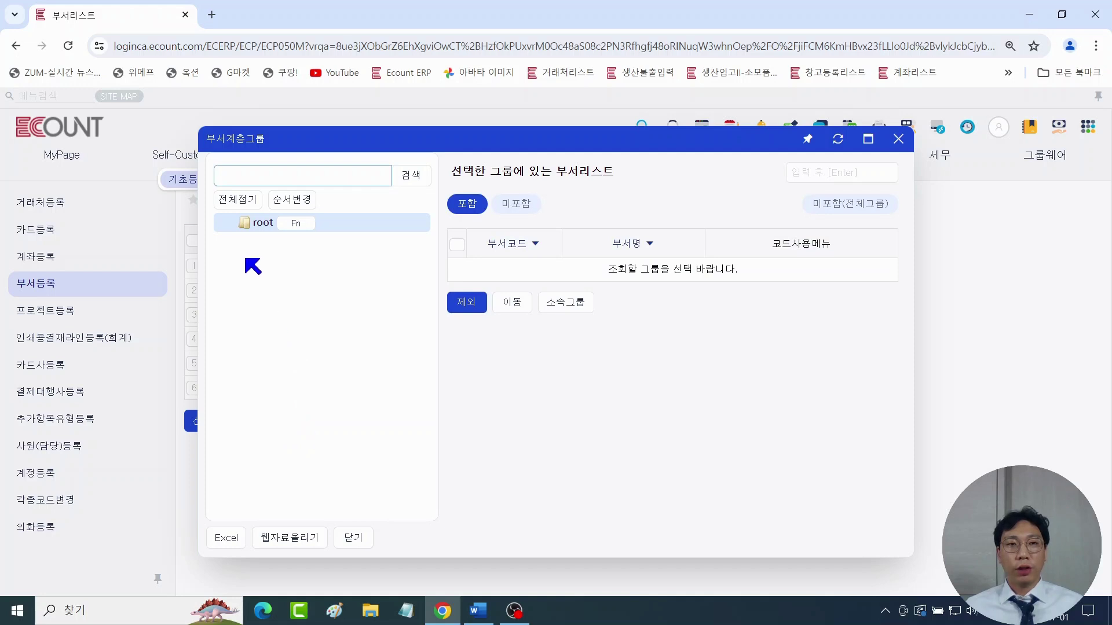
left_click(295, 232)
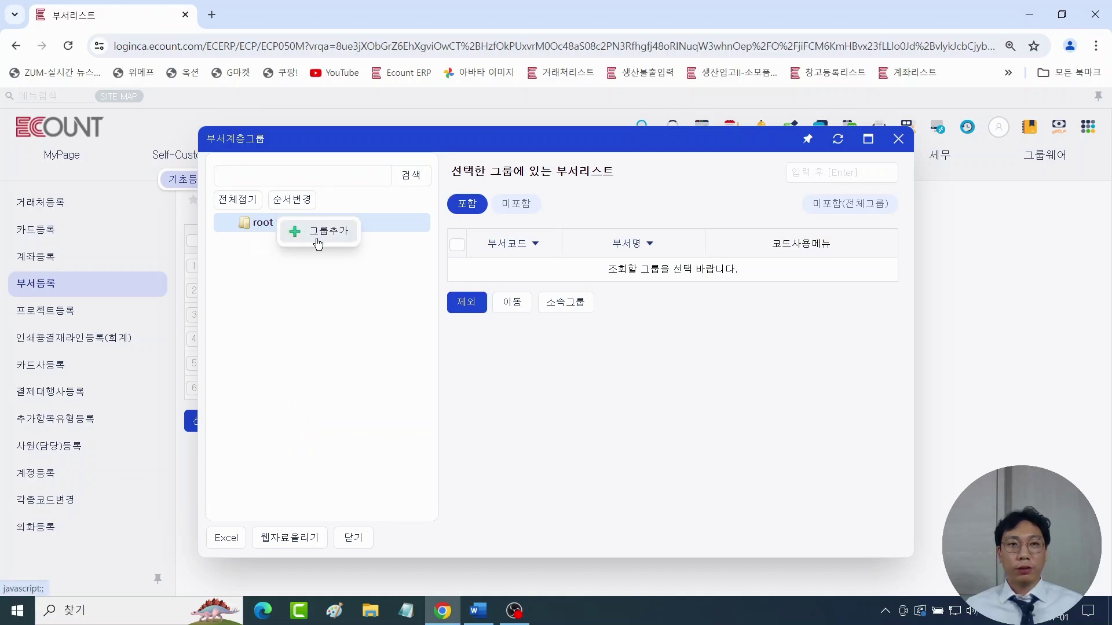
left_click(318, 244)
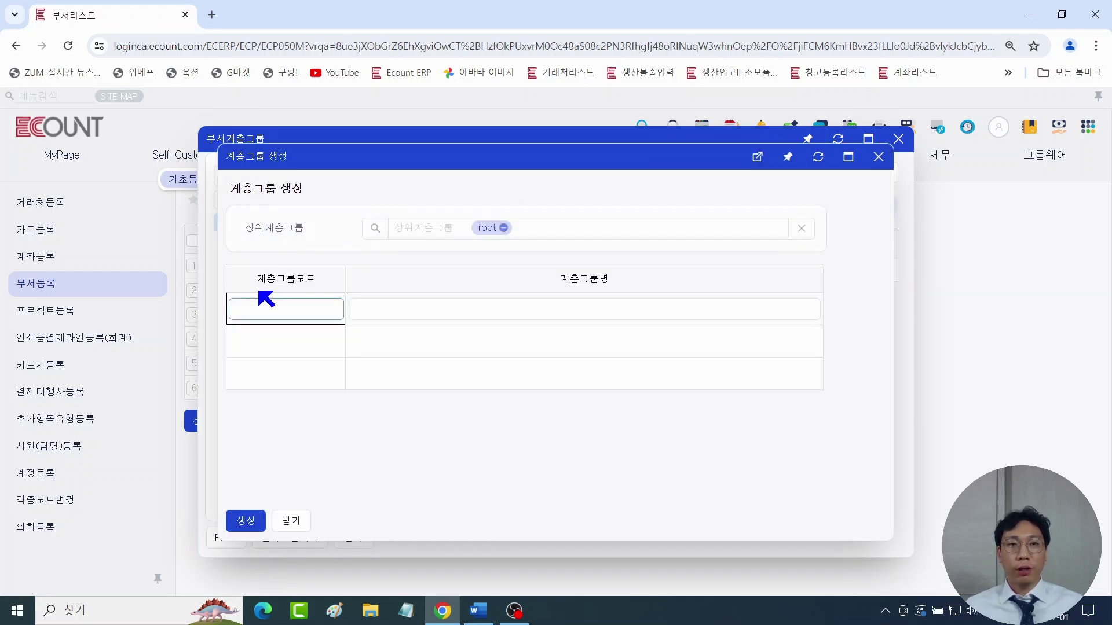
double_click(275, 279)
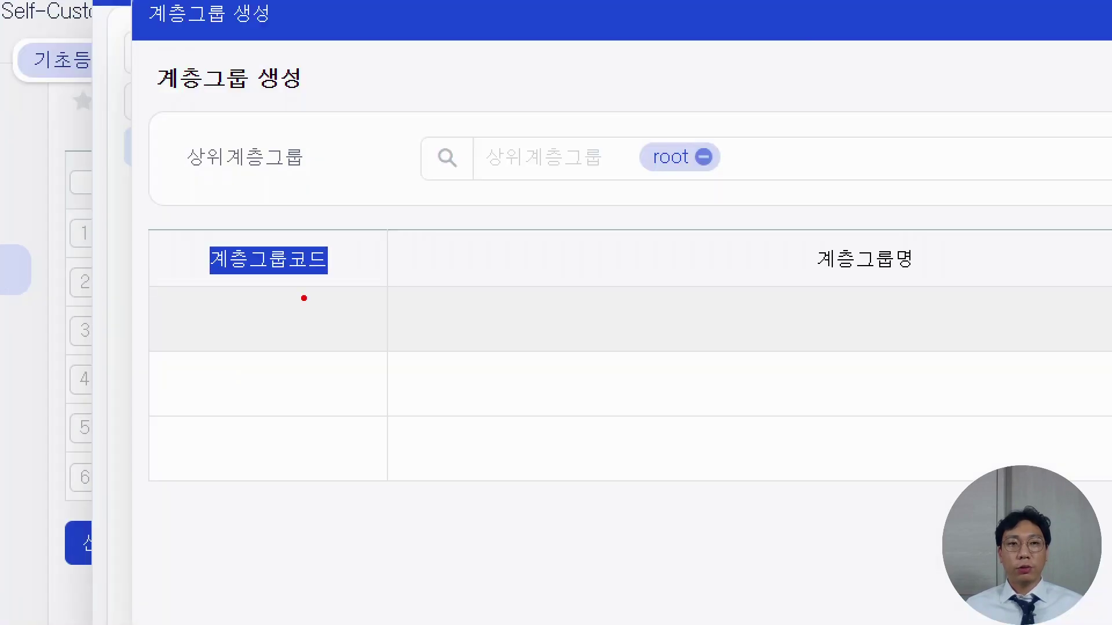
mouse_move(304, 298)
left_mouse_down()
mouse_move(194, 278)
mouse_move(308, 283)
left_mouse_up()
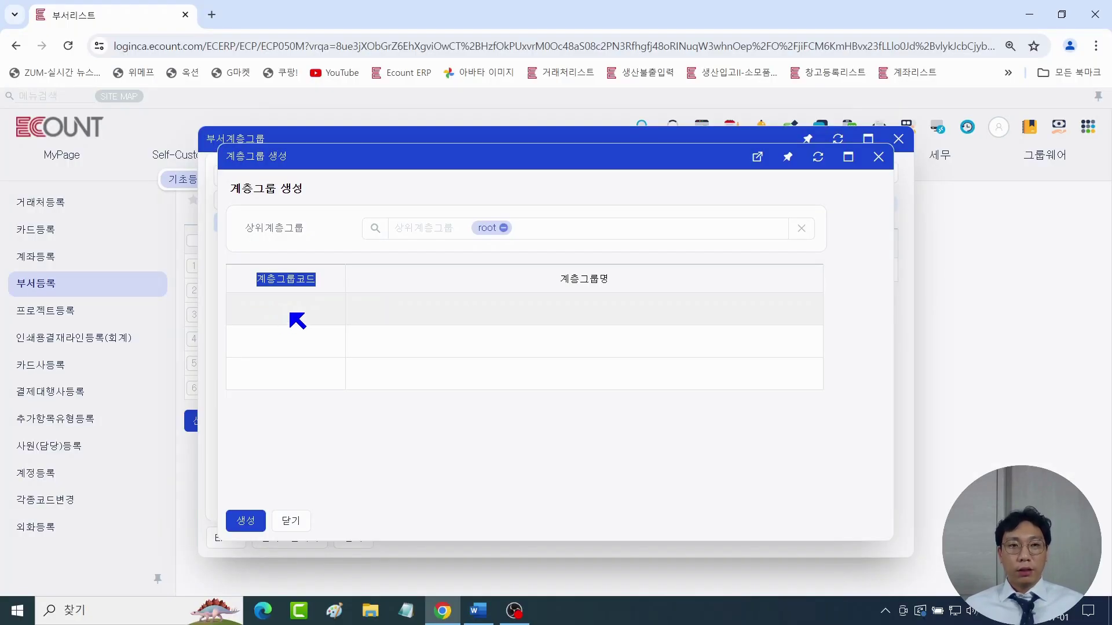
Step: Enter the hierarchy group codes 01, 02 and 03 in the first three rows
left_click(275, 323)
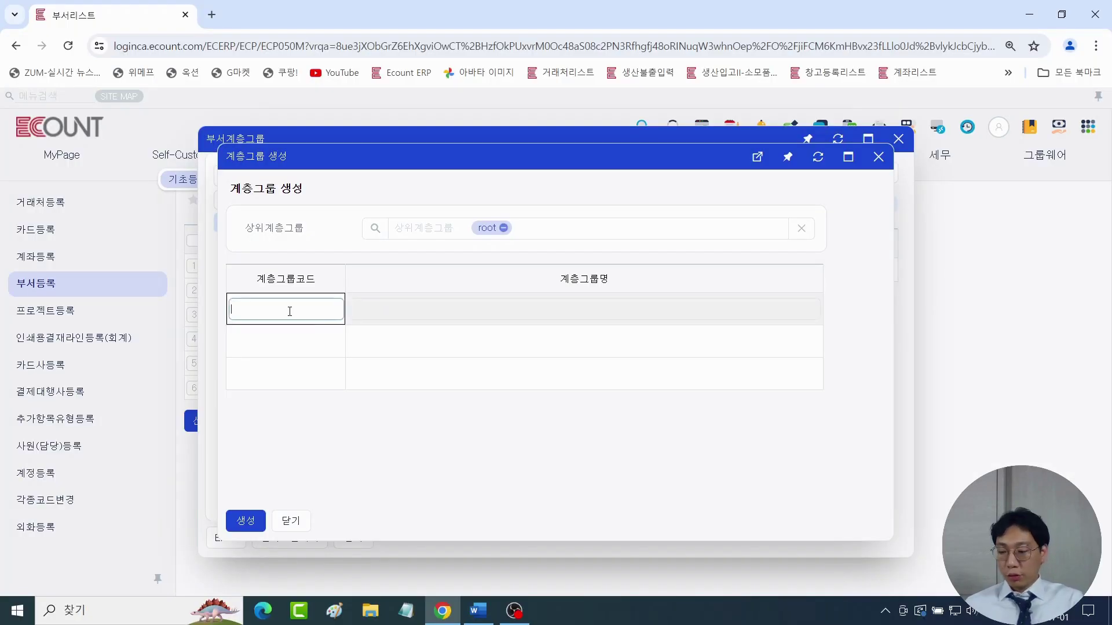
type("01")
left_click(244, 331)
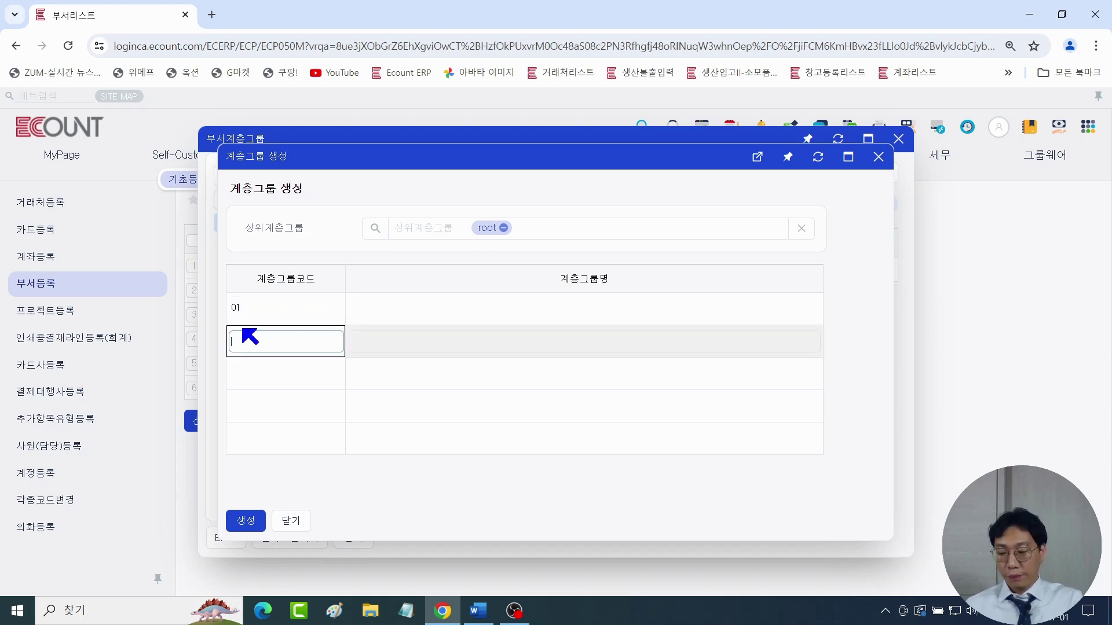
key("Return")
type("03")
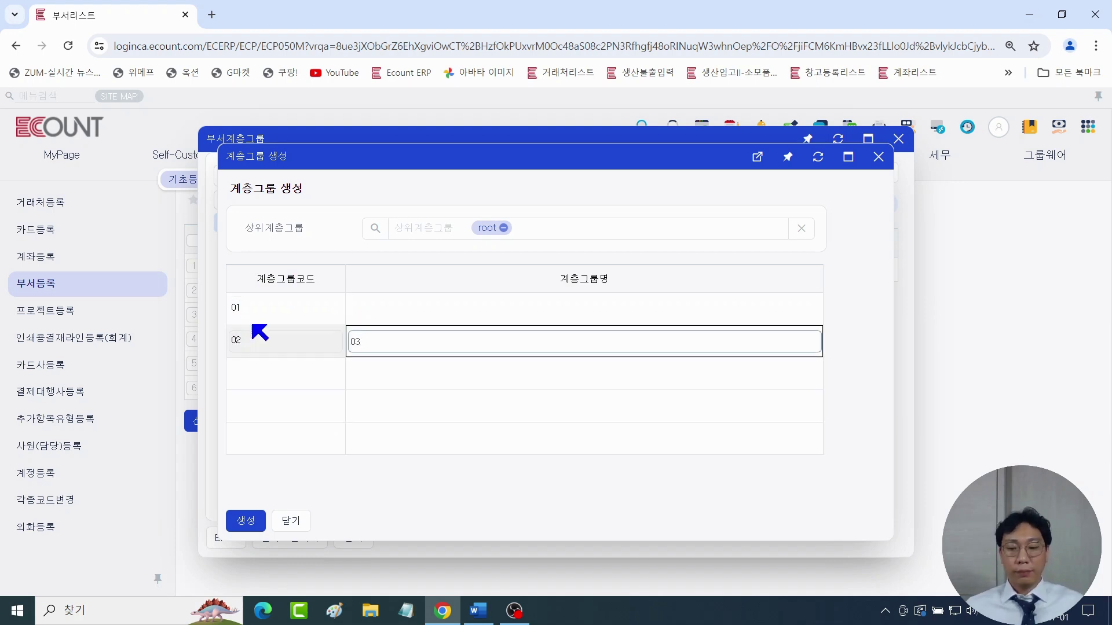
key("BackSpace")
key("BackSpace")
left_click(298, 378)
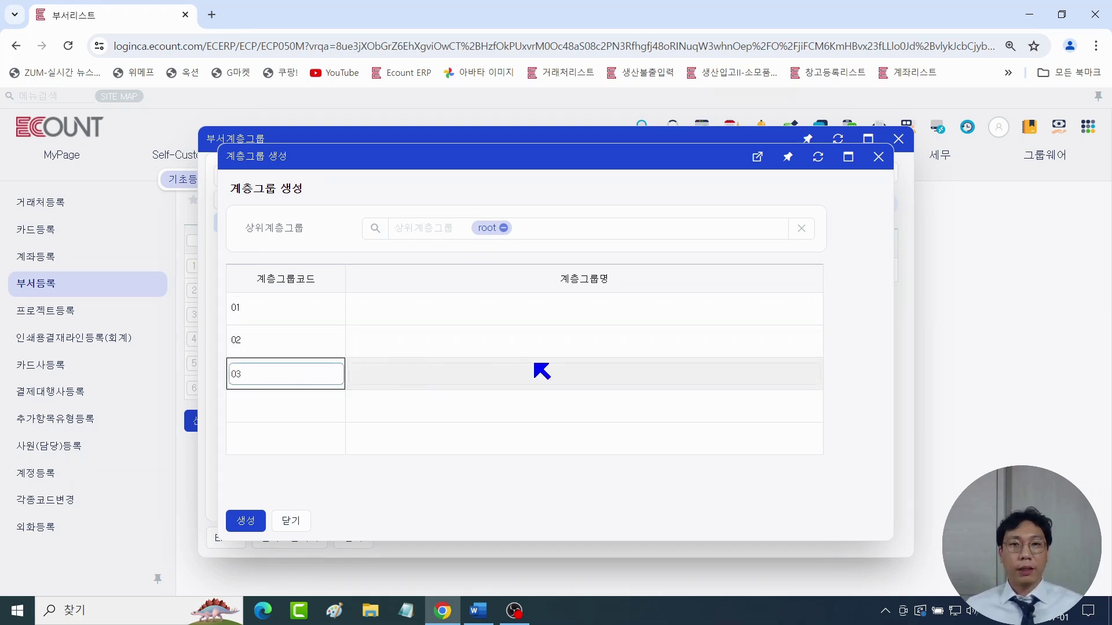
Step: Name the groups 영업팀장 for 01, 영업1팀 for 02 and 영업2팀 for 03, and create them
left_click(597, 311)
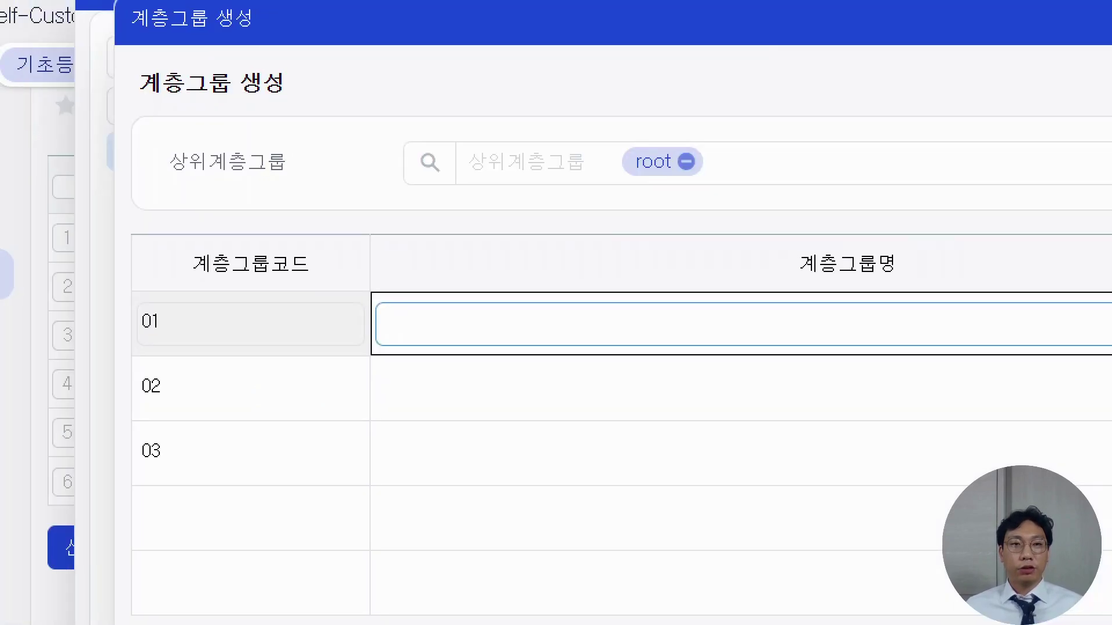
mouse_move(929, 295)
left_mouse_down()
mouse_move(775, 297)
mouse_move(915, 246)
mouse_move(877, 311)
left_mouse_up()
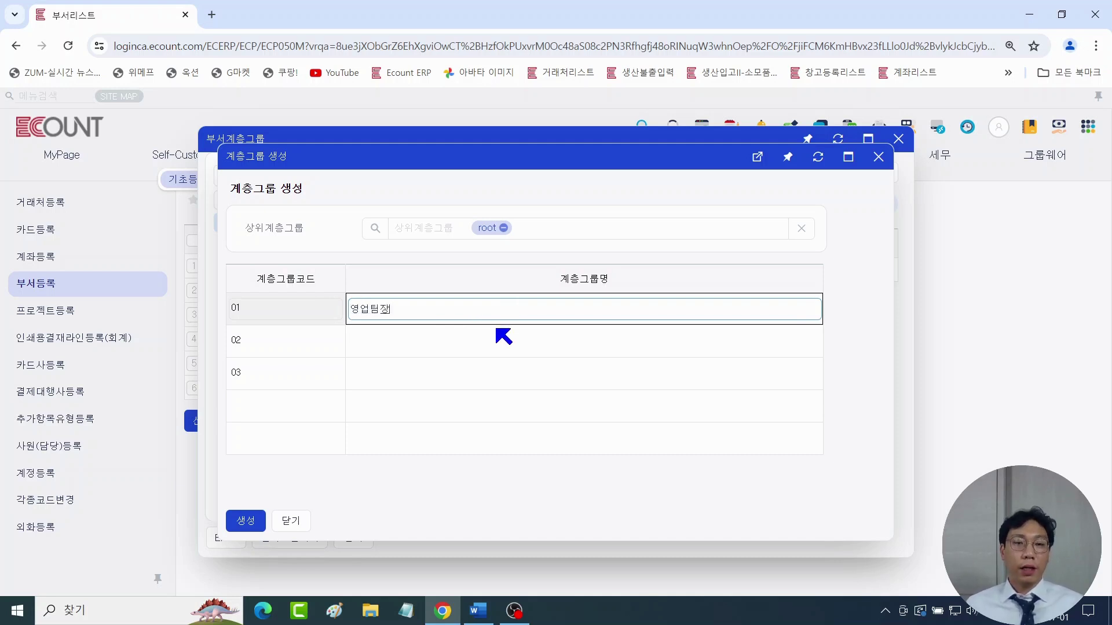
left_click(501, 348)
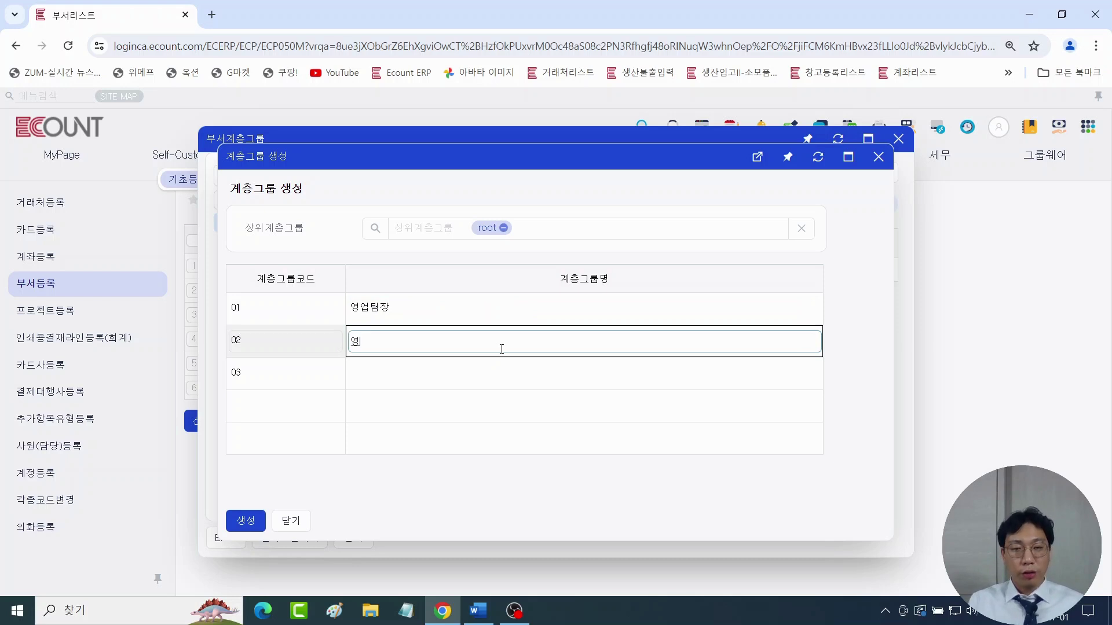
type("영업1팀")
key("Return")
key("Return")
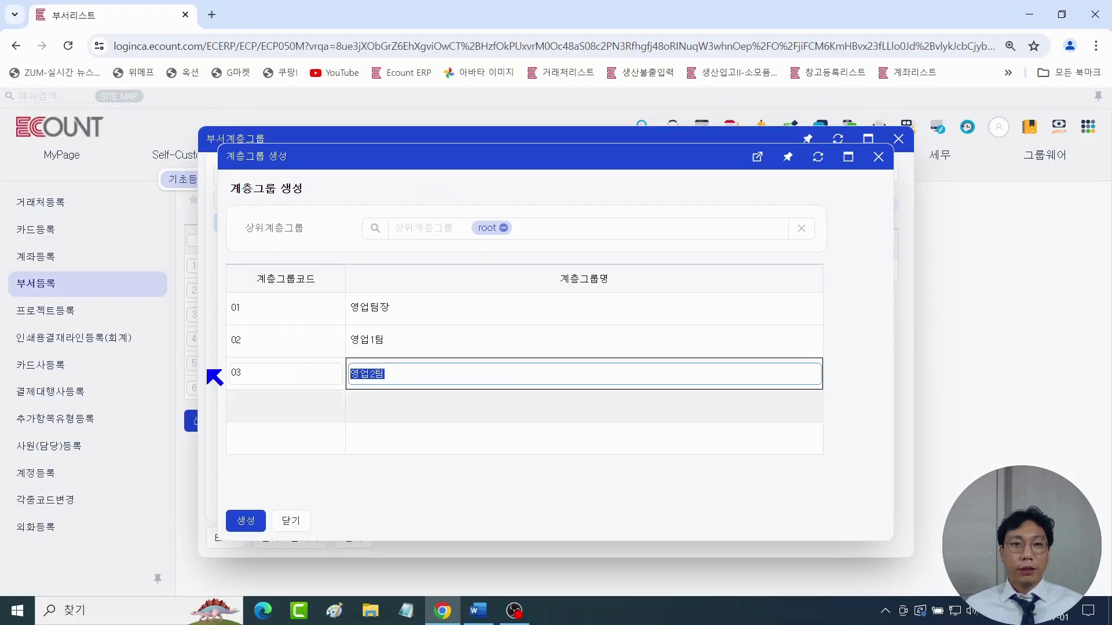
left_click(245, 520)
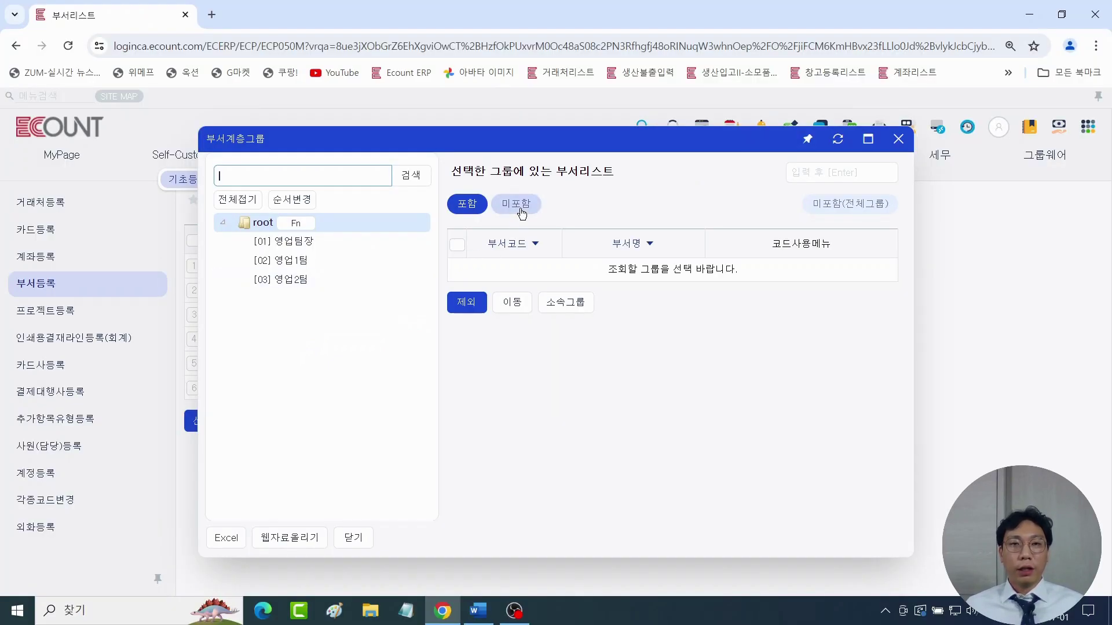
Step: Include the departments 영업1팀 and 영업2팀 in the 영업팀장 hierarchy group
left_click(522, 212)
left_click(300, 248)
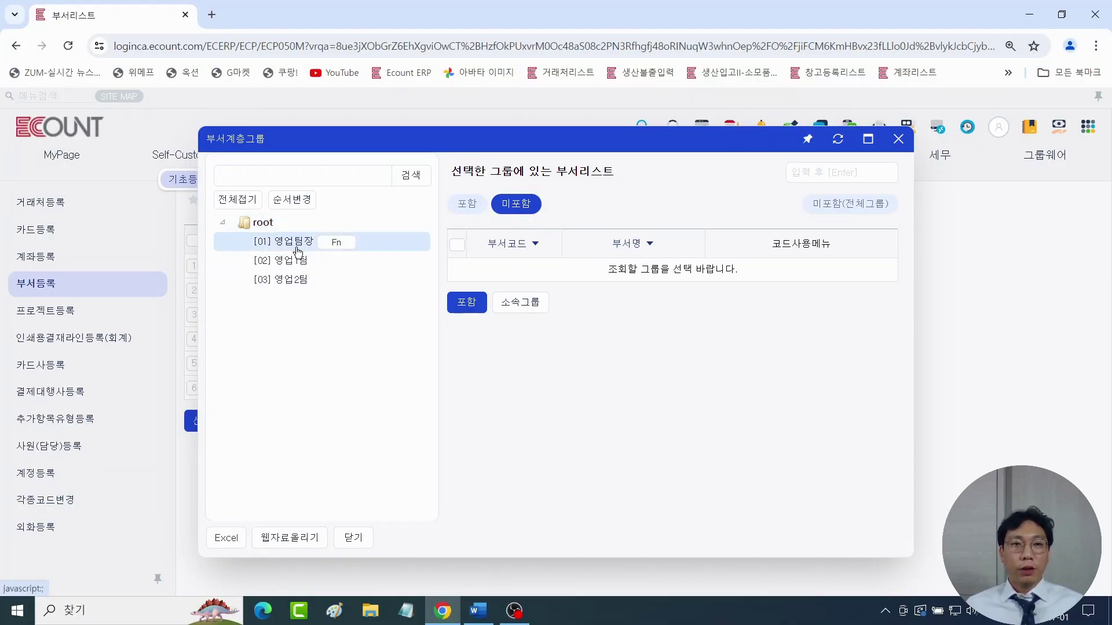
left_click(516, 207)
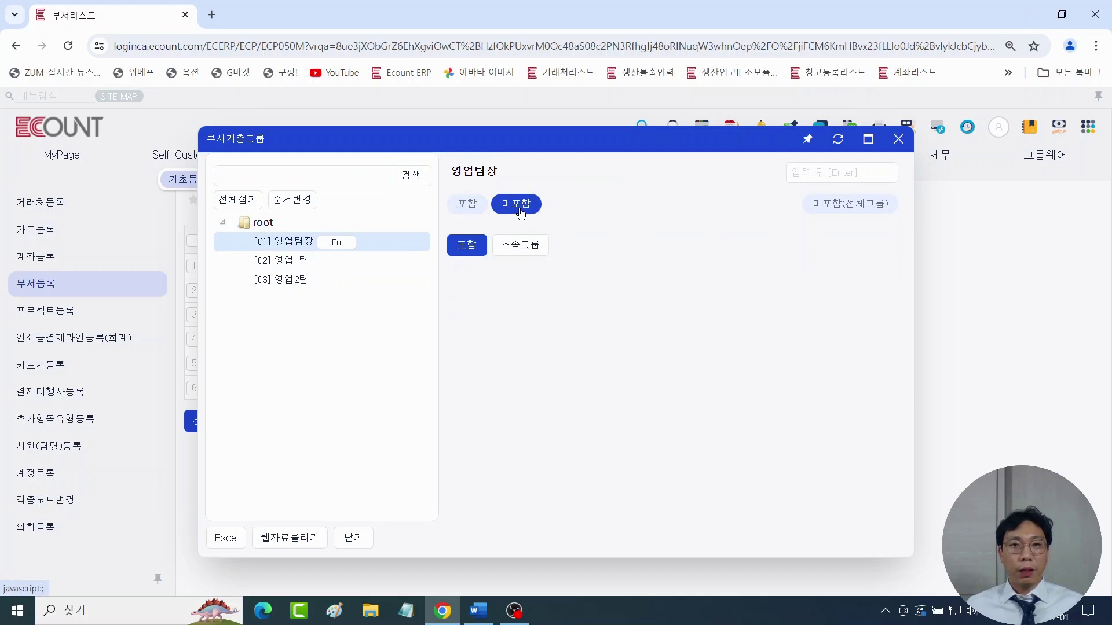
left_click(297, 262)
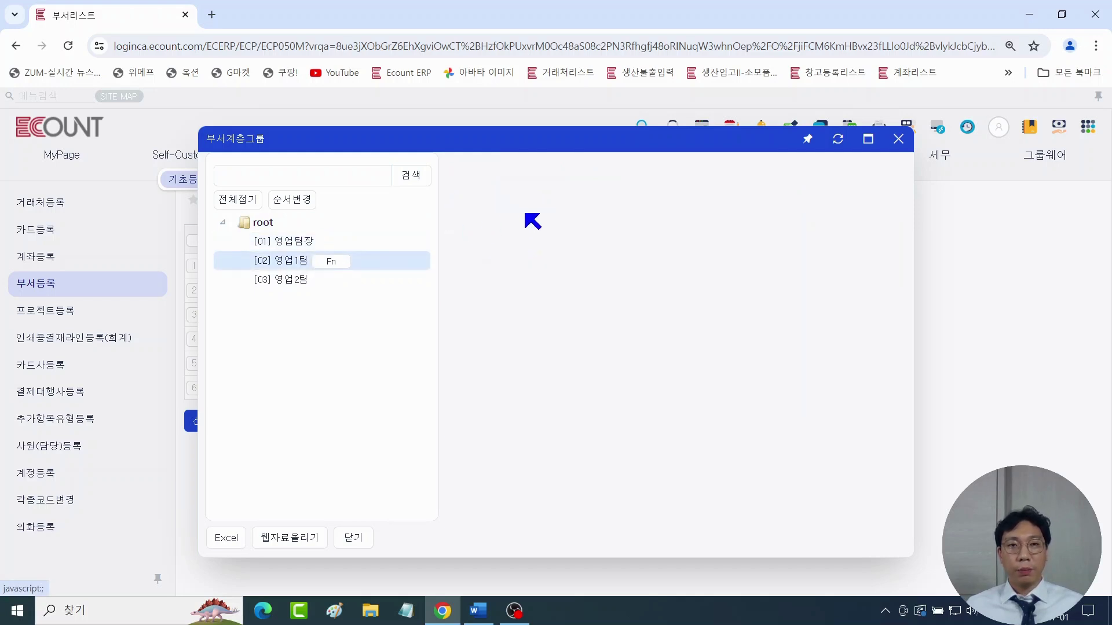
left_click(317, 242)
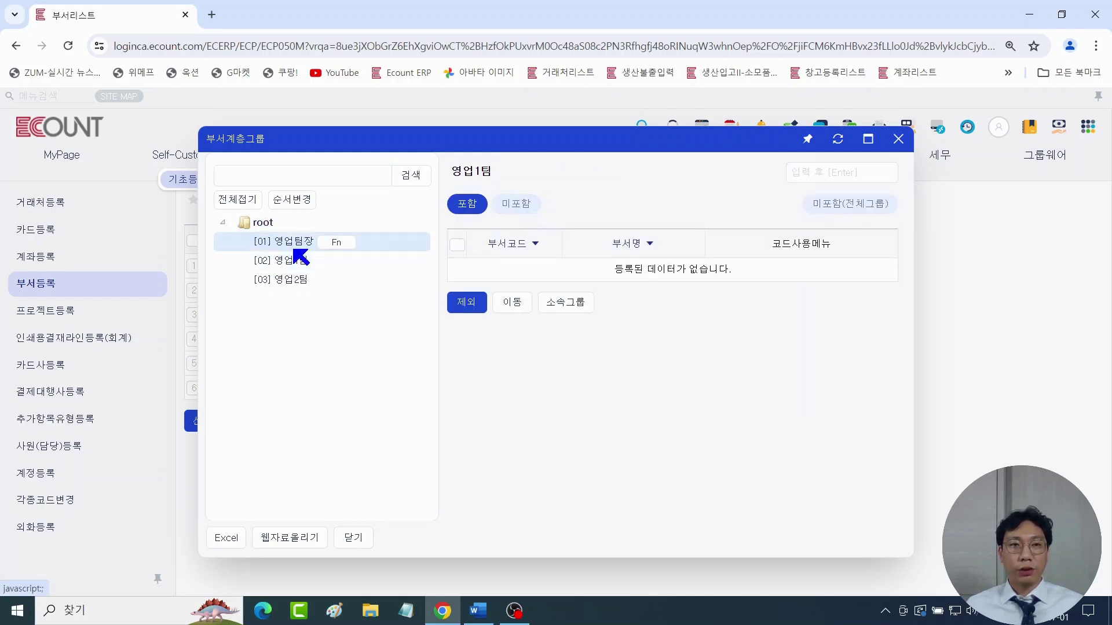
left_click(524, 211)
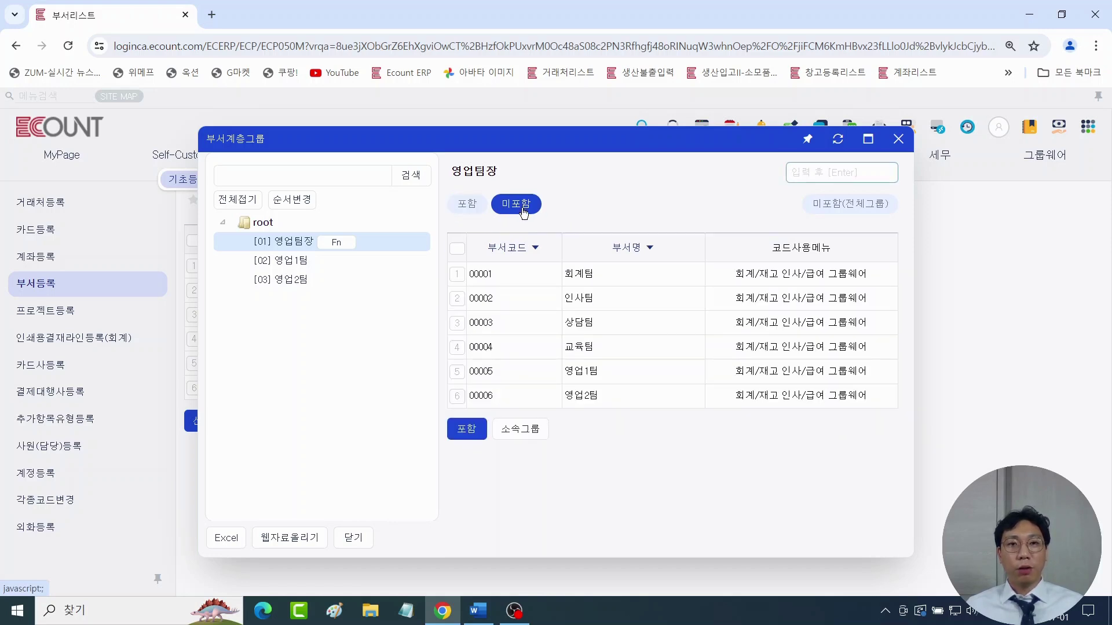
left_click(457, 371)
left_click(458, 396)
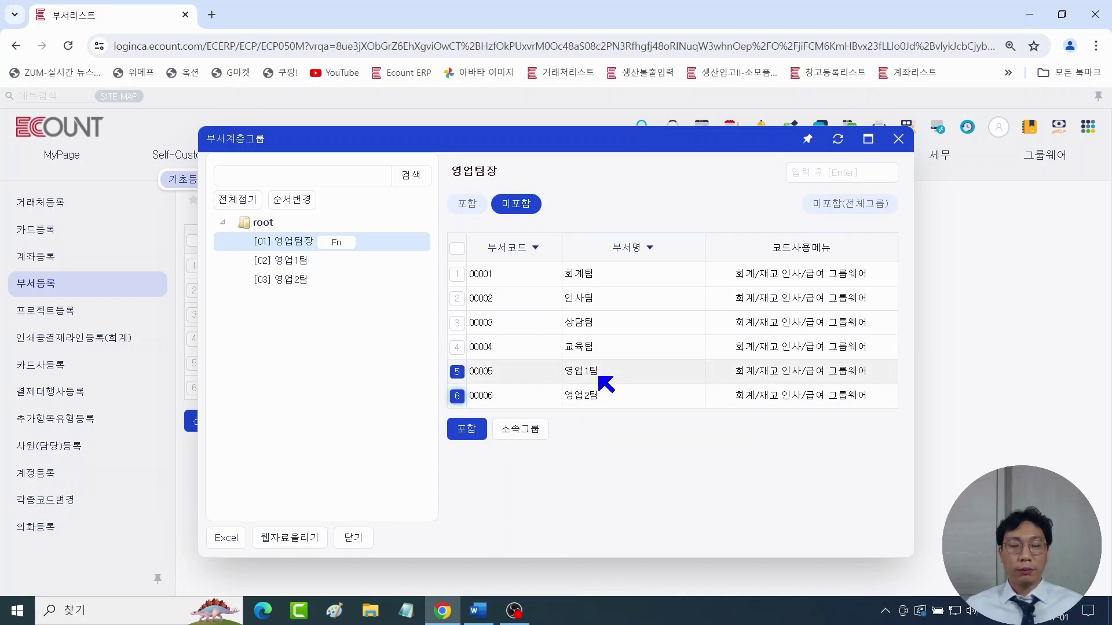
left_click(468, 431)
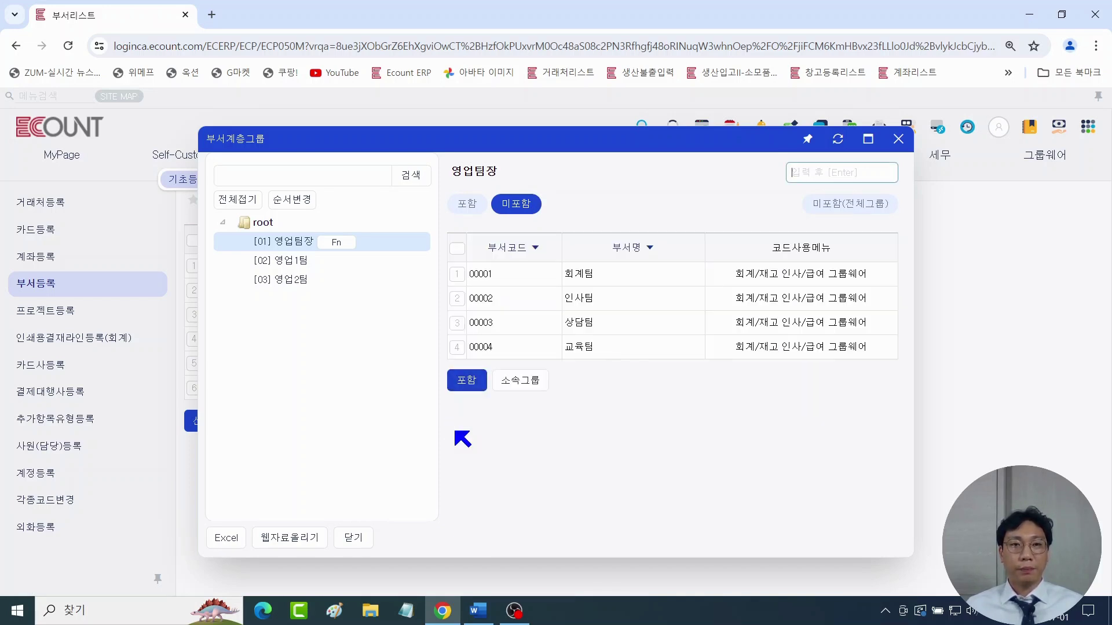
Step: Include the department 영업1팀 (00005) in hierarchy group 02, 영업1팀
left_click(293, 265)
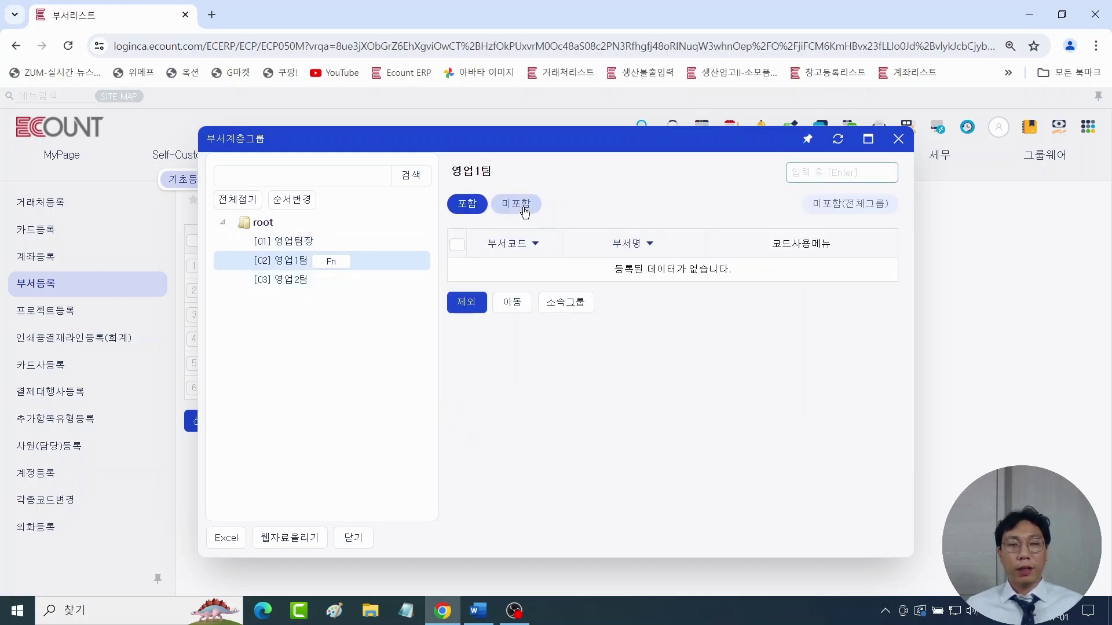
left_click(525, 212)
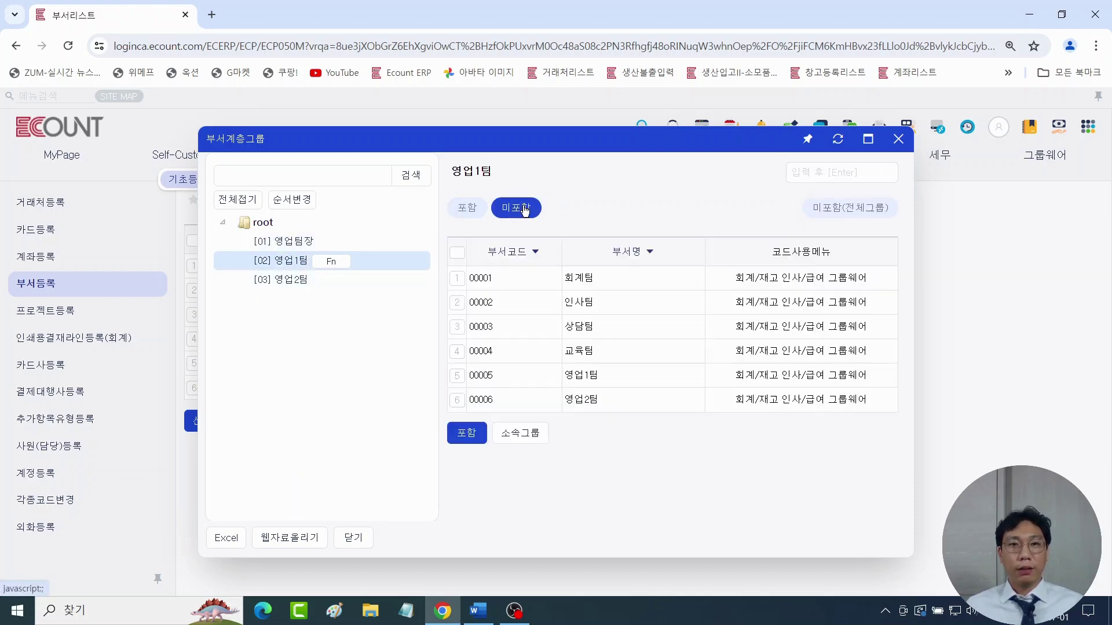
left_click(458, 373)
left_click(464, 429)
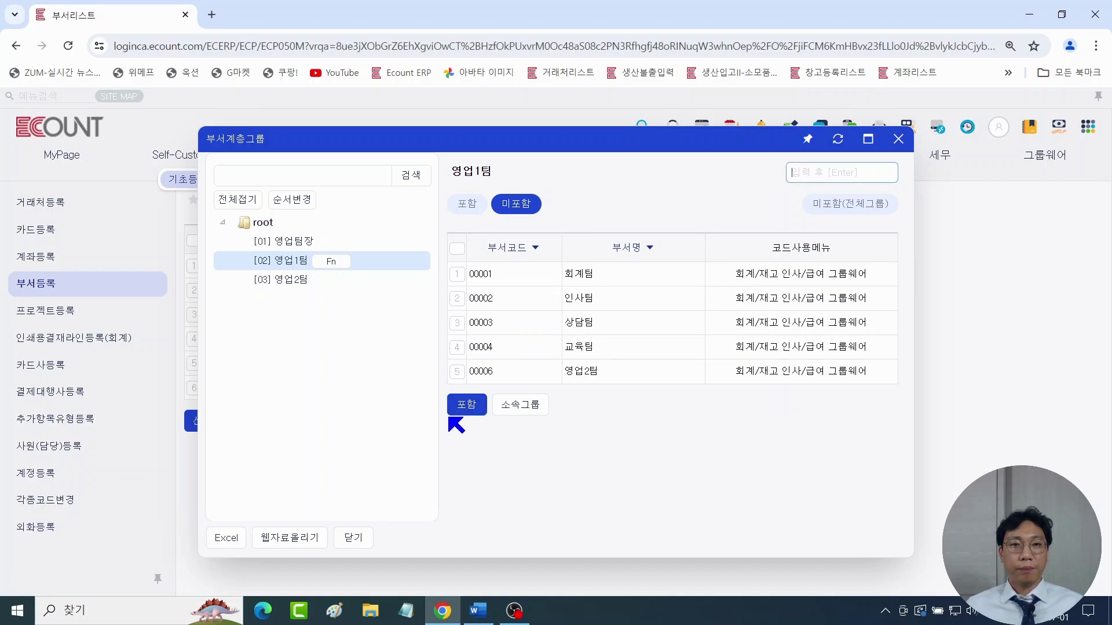
Step: Include the department 영업2팀 (00006) in hierarchy group 03, 영업2팀
left_click(291, 281)
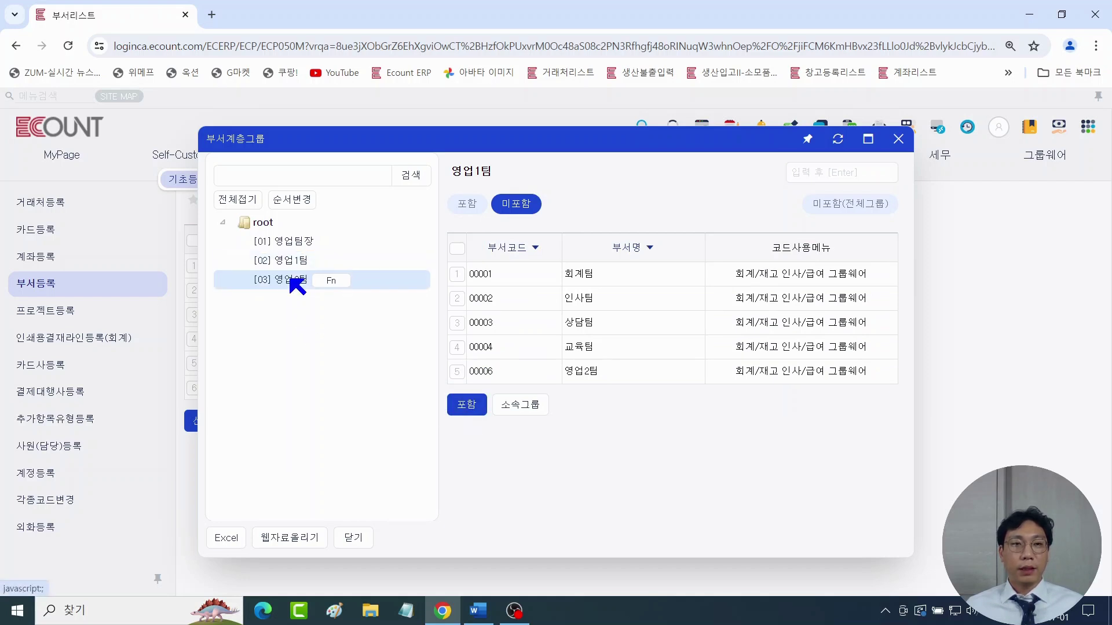
left_click(517, 205)
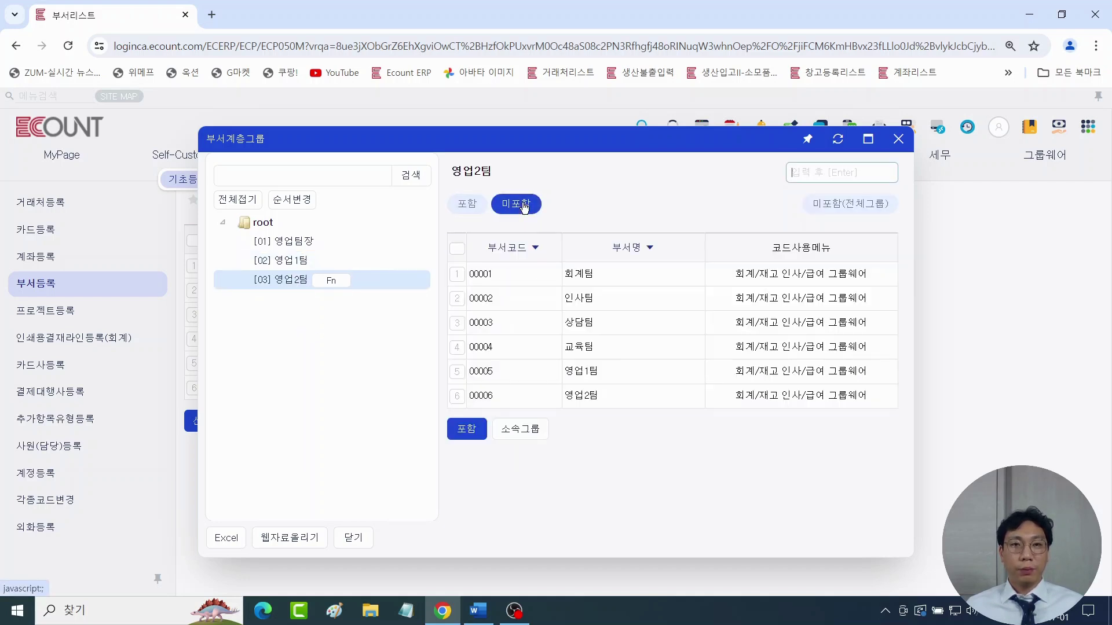
left_click(458, 397)
left_click(466, 434)
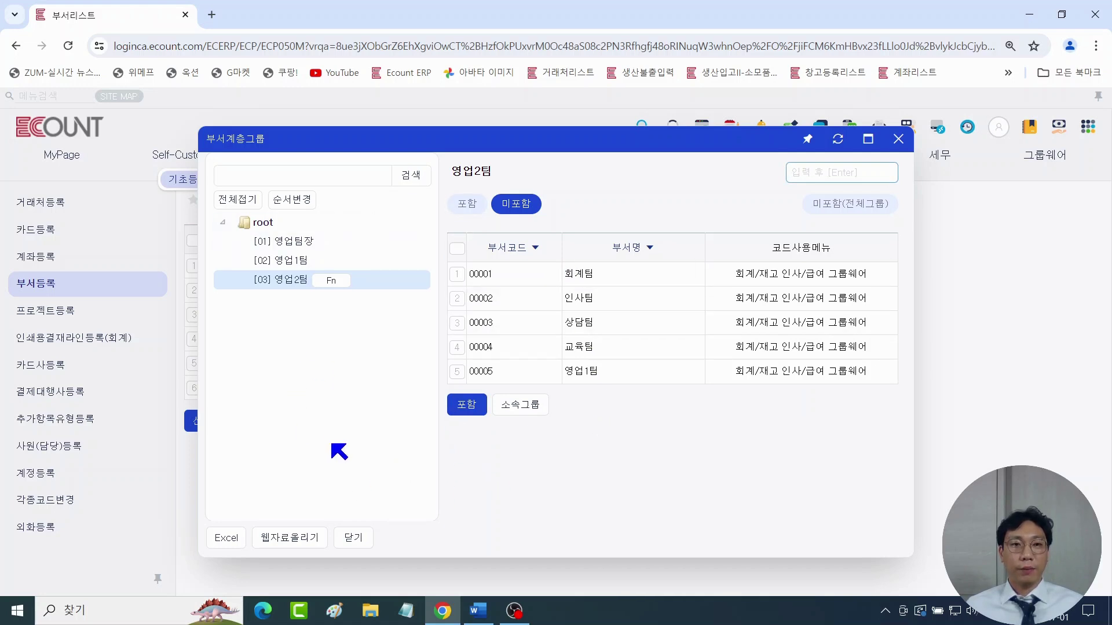
Step: Review the departments included in the 영업팀장 group, point them out, and close the hierarchy group window
left_click(285, 243)
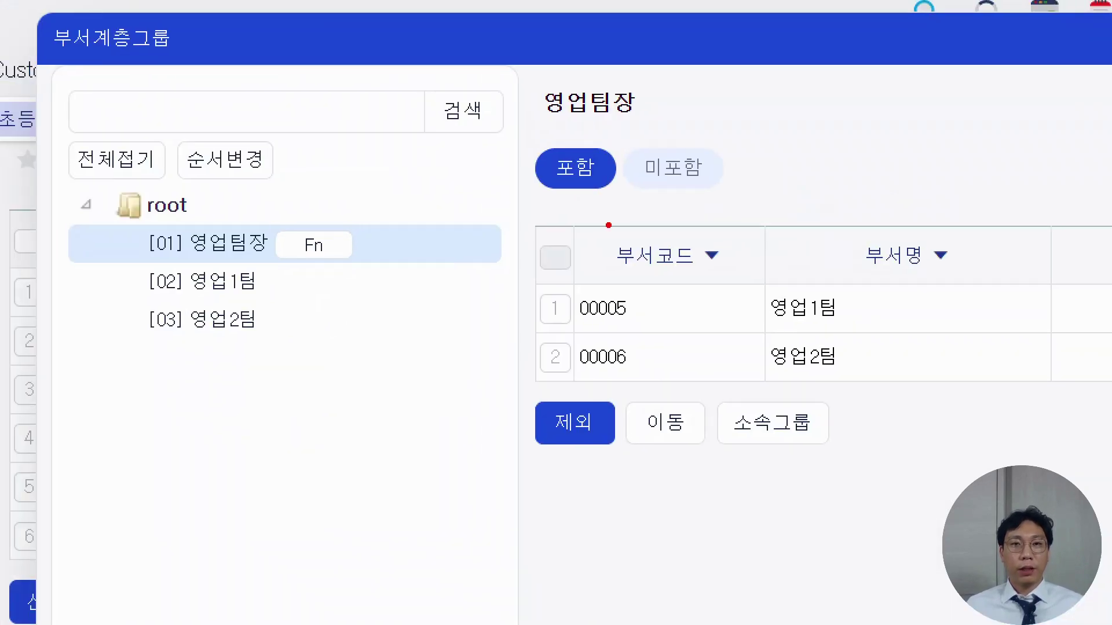
mouse_move(608, 225)
left_mouse_down()
mouse_move(615, 170)
mouse_move(605, 233)
left_mouse_up()
mouse_move(832, 378)
left_mouse_down()
mouse_move(824, 381)
mouse_move(810, 263)
mouse_move(802, 385)
left_mouse_up()
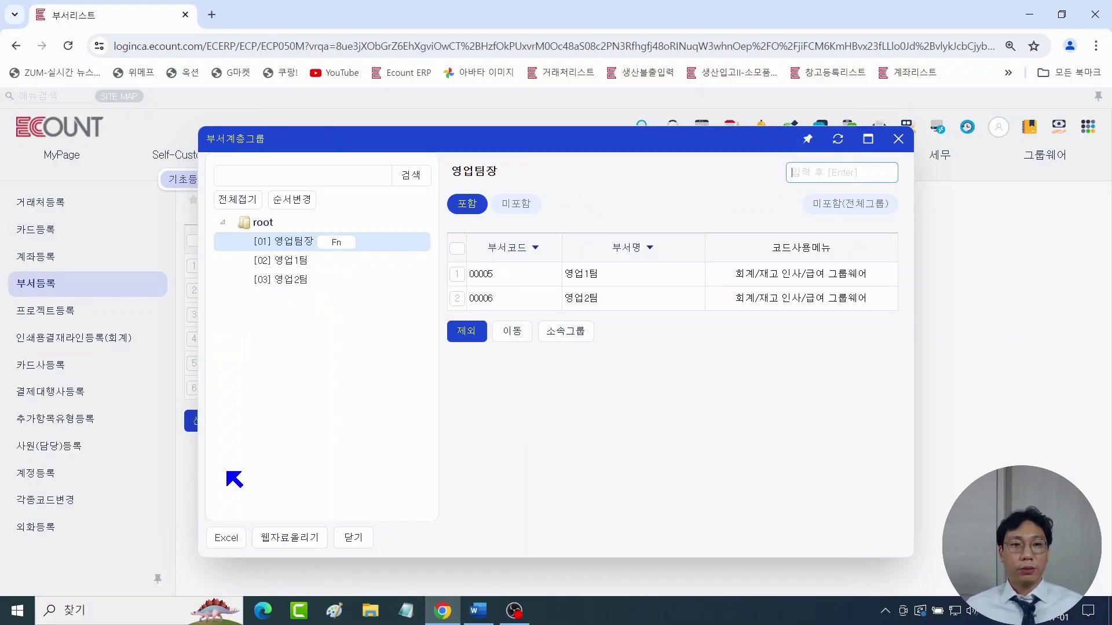
left_click(350, 537)
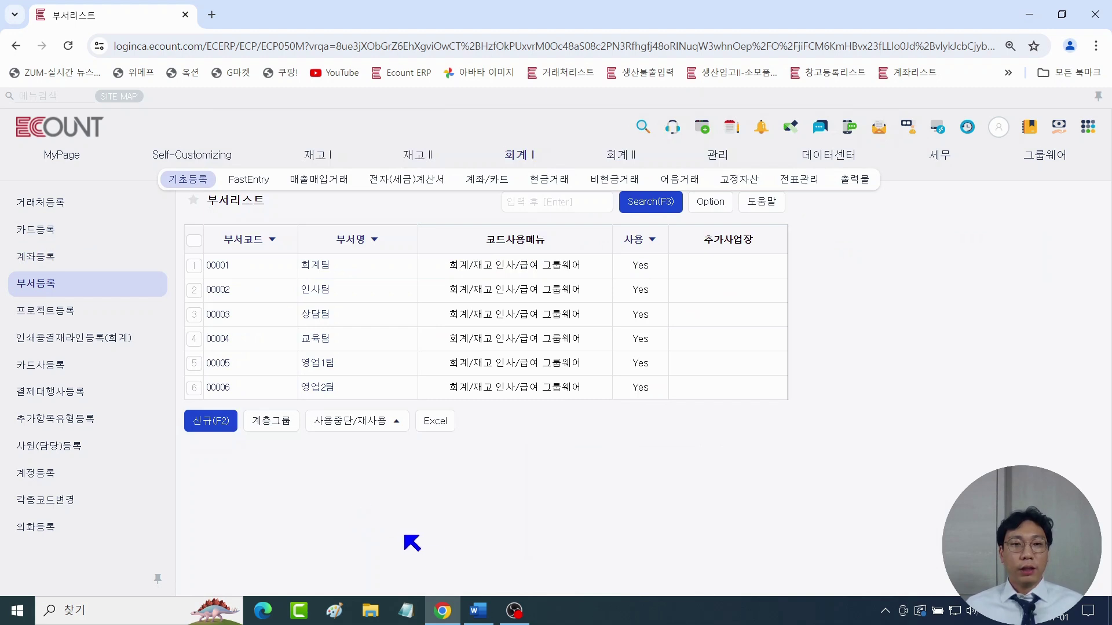
Step: Switch to the Word handout and highlight "계층그룹에 속하는 부서를 체크하고 하단에 [포함] 클릭" in yellow
left_click(469, 596)
scroll(276, 394, "down", 1)
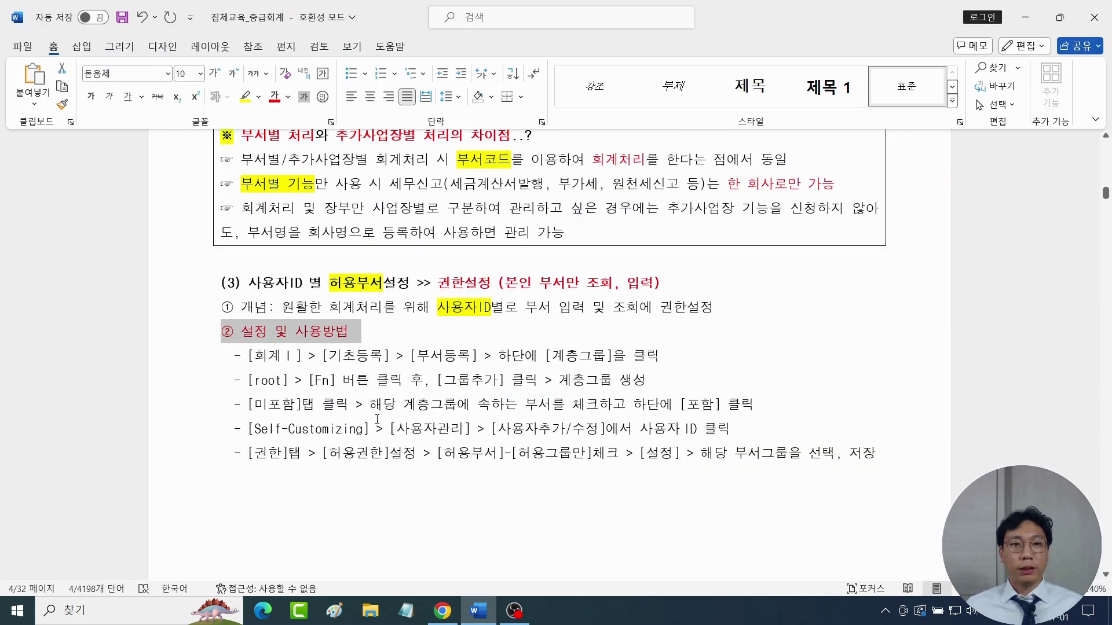
left_click_drag(254, 397, 760, 397)
left_click(395, 383)
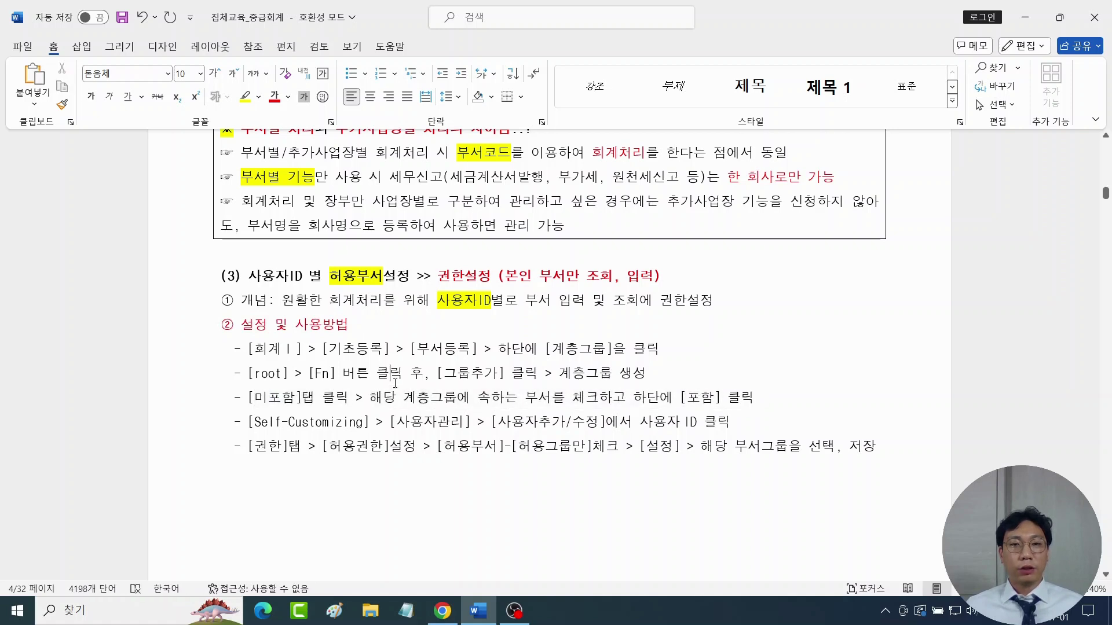
left_click_drag(409, 399, 756, 398)
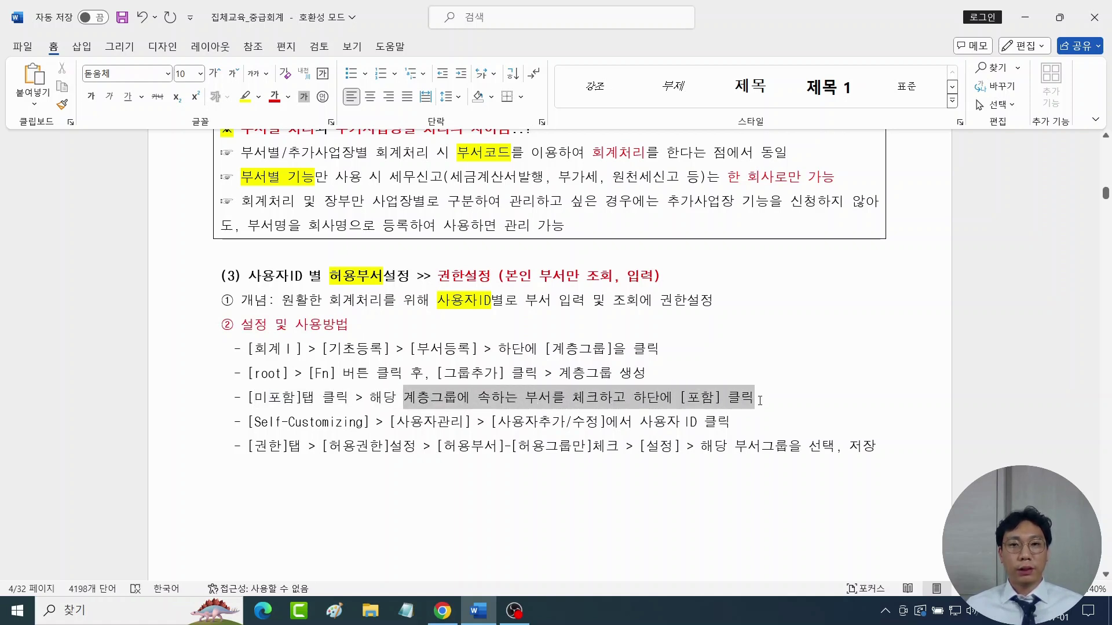
left_click(245, 97)
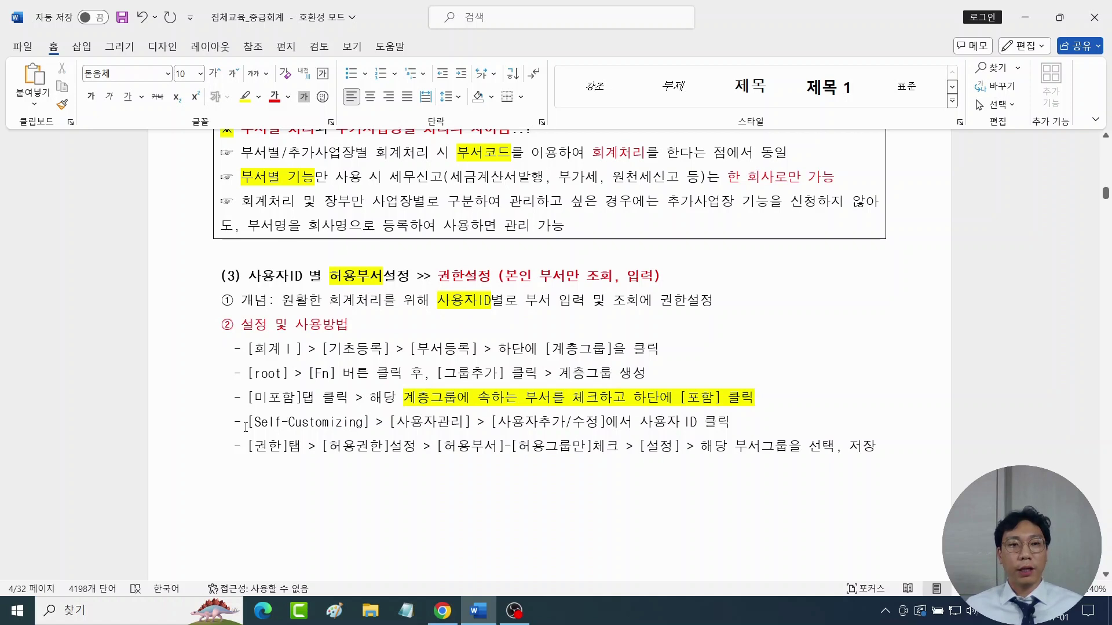
Step: Point out [Self-Customizing] in the handout's next instruction and color [사용자추가/수정] dark red
left_click_drag(245, 427, 367, 426)
left_click(385, 432)
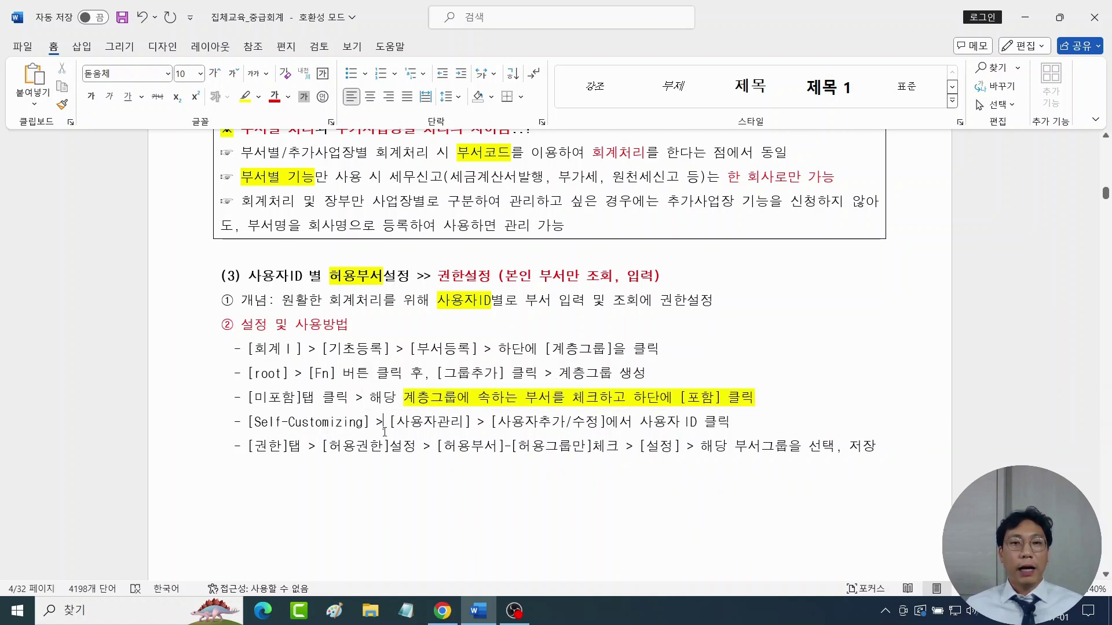
left_click_drag(492, 423, 606, 425)
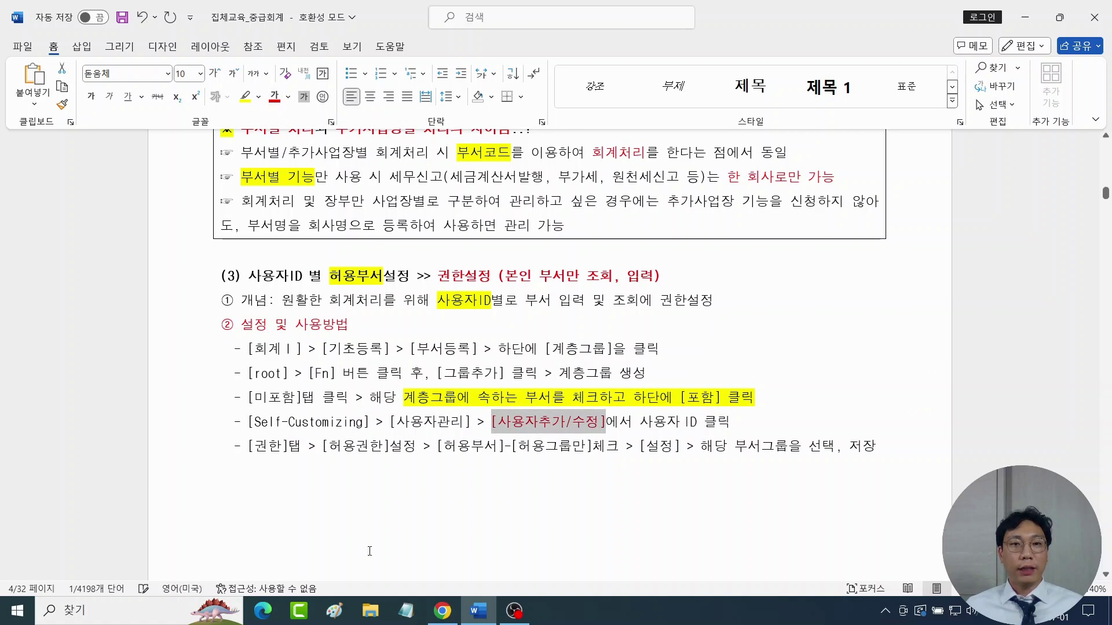
Step: Switch to Ecount ERP in Chrome, open the second user's permissions in 사용자추가/수정, and point out 허용권한
left_click(440, 614)
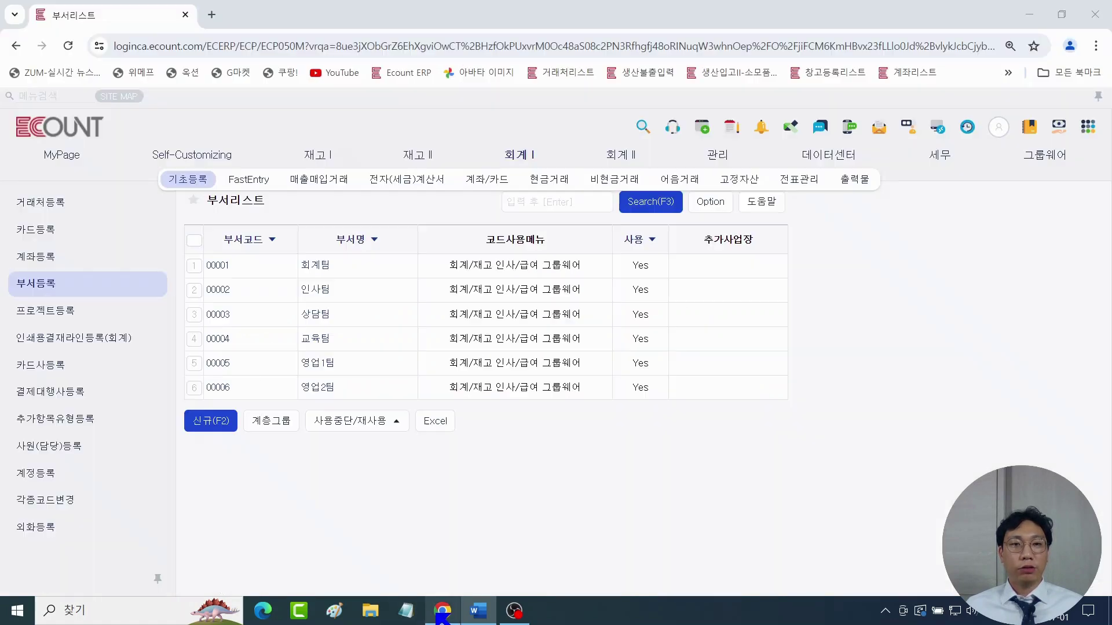
left_click(198, 158)
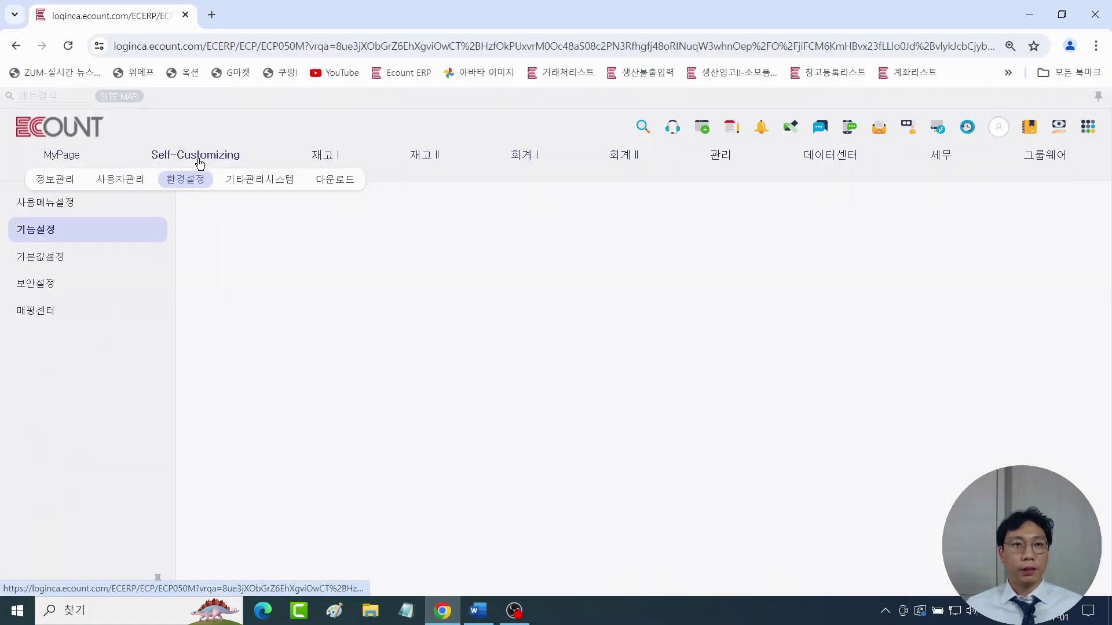
left_click(115, 185)
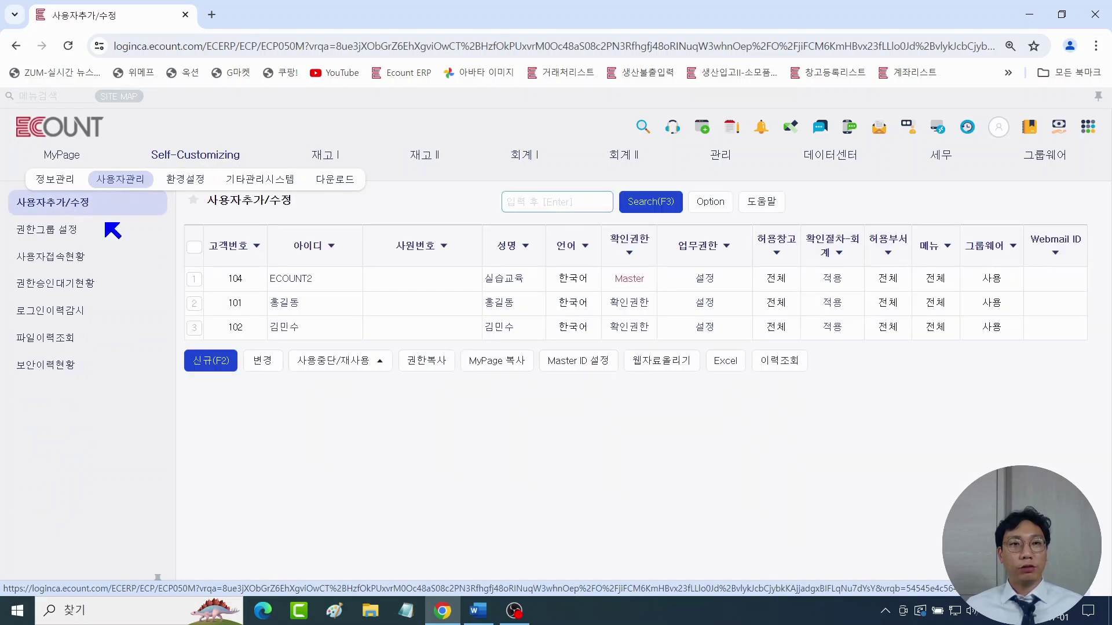
left_click(287, 305)
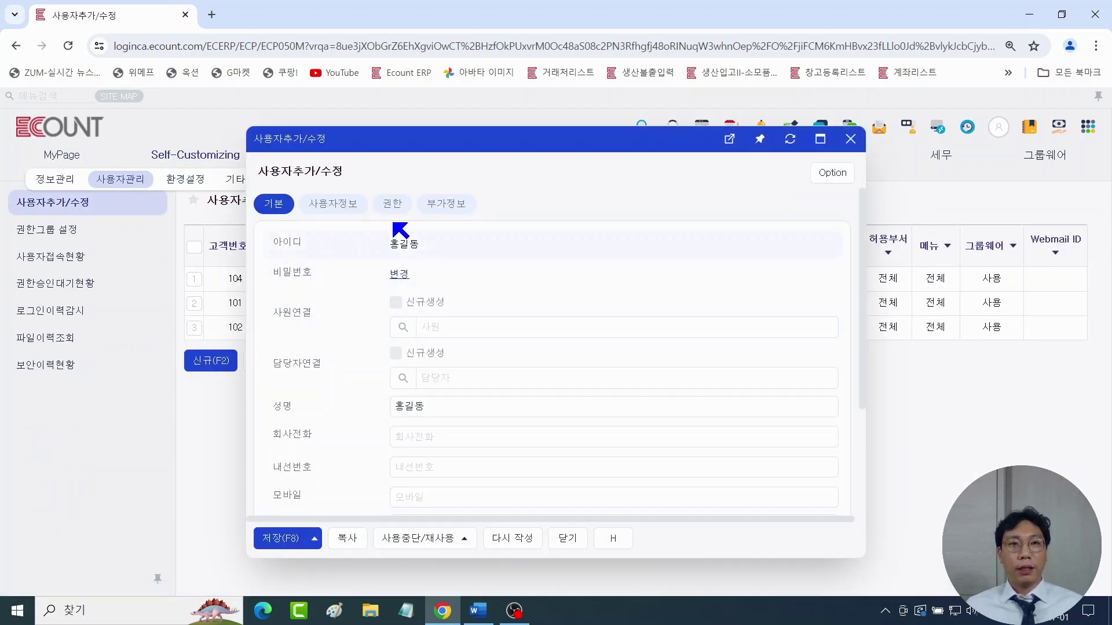
left_click(397, 209)
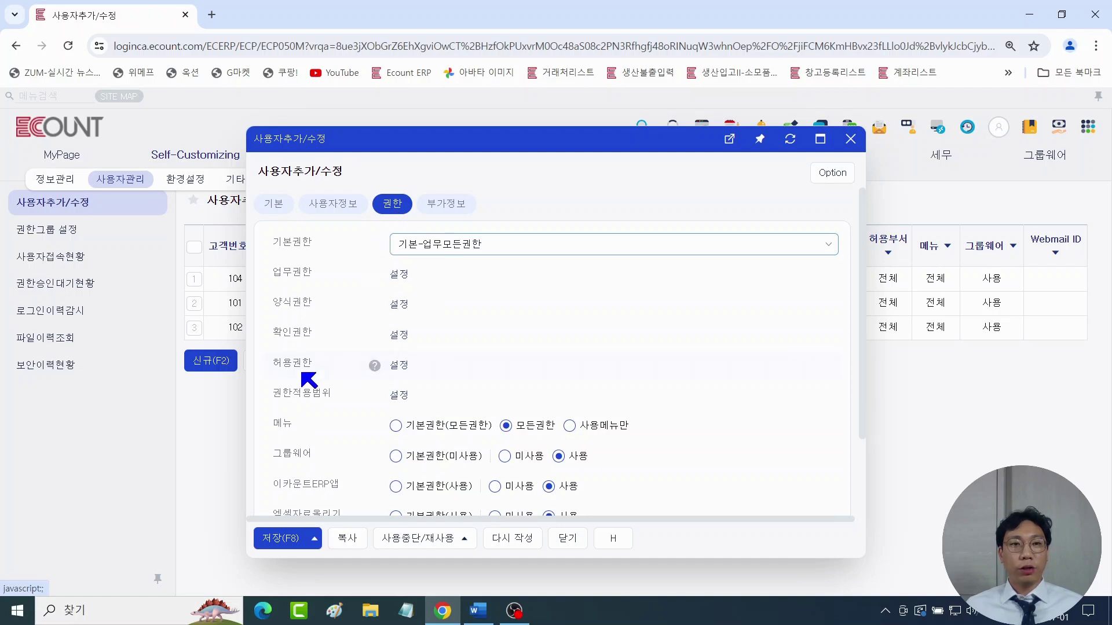
left_click_drag(271, 368, 315, 369)
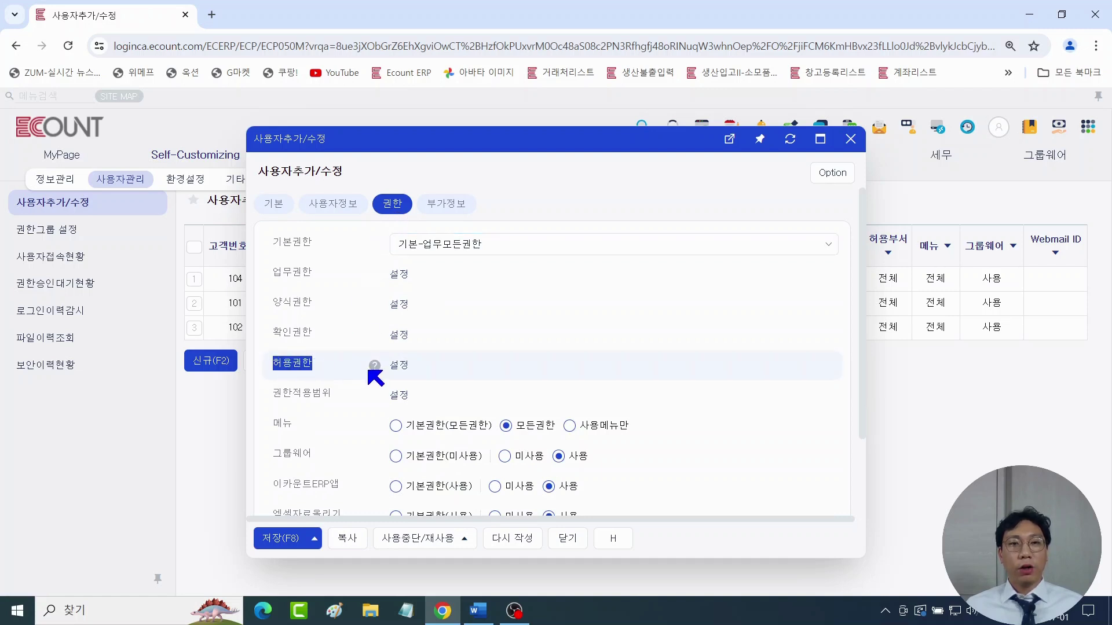
Step: Open the user's 허용권한 settings, point out the 허용부서 options, and set 허용부서 to 허용그룹만
left_click(398, 366)
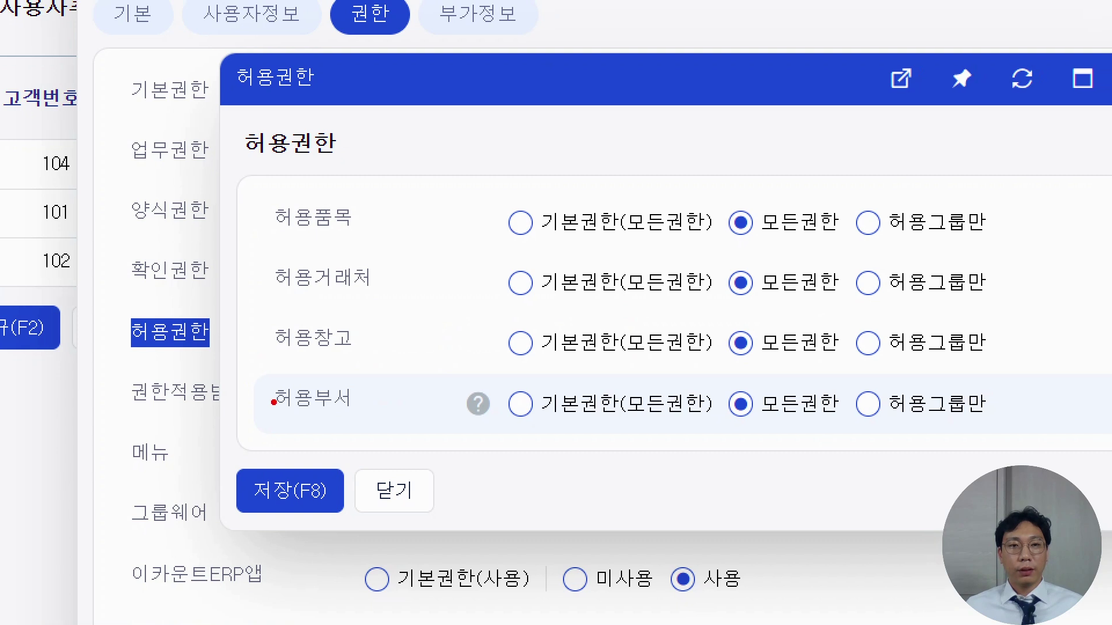
left_click_drag(264, 379, 388, 441)
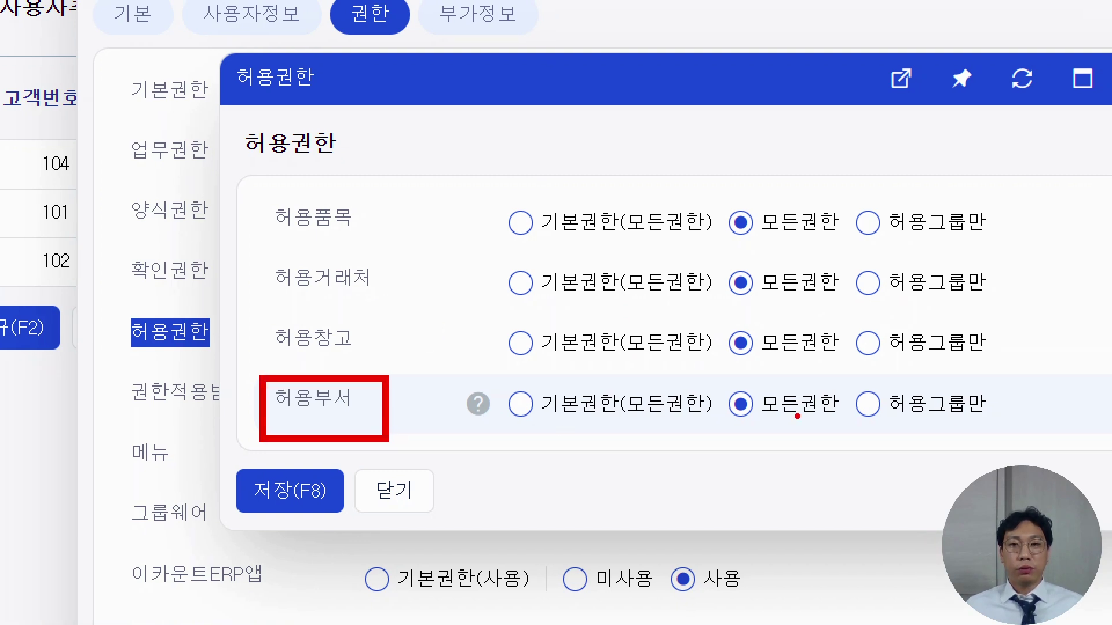
left_click_drag(731, 425, 821, 423)
left_click_drag(856, 386, 893, 356)
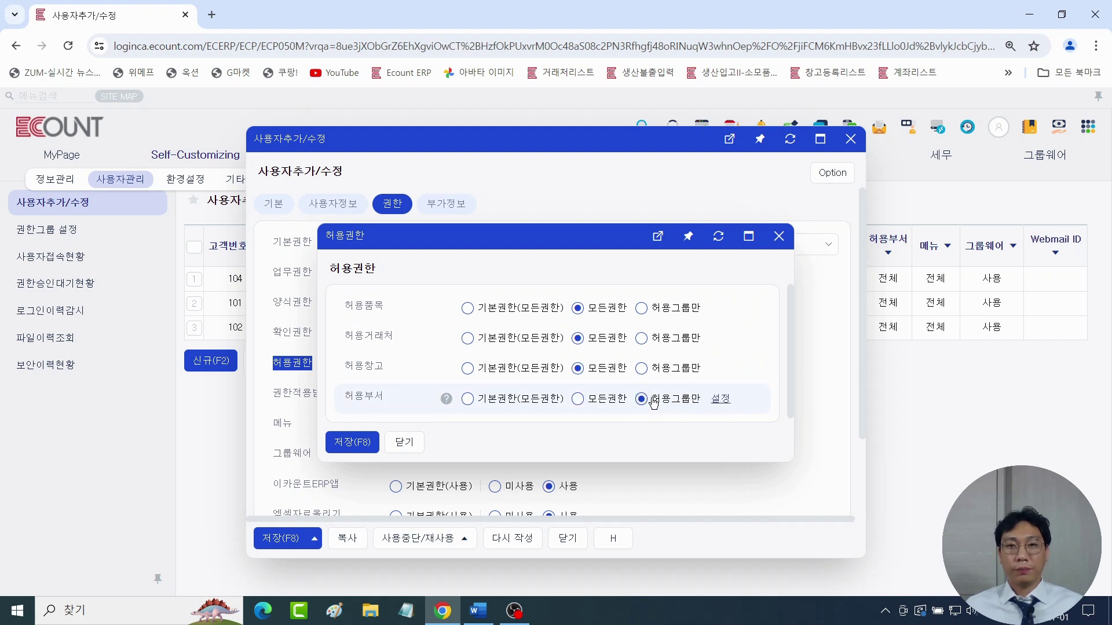
Step: Assign [02] 영업1팀 as the user's allowed department group and save the 허용권한 settings
left_click(722, 400)
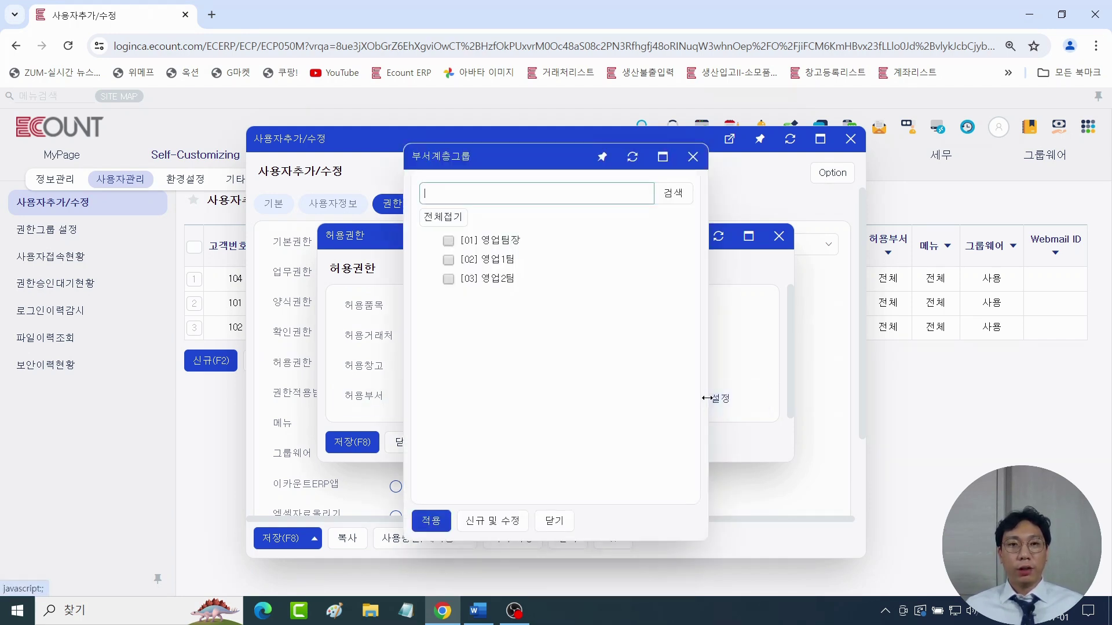
left_click(449, 259)
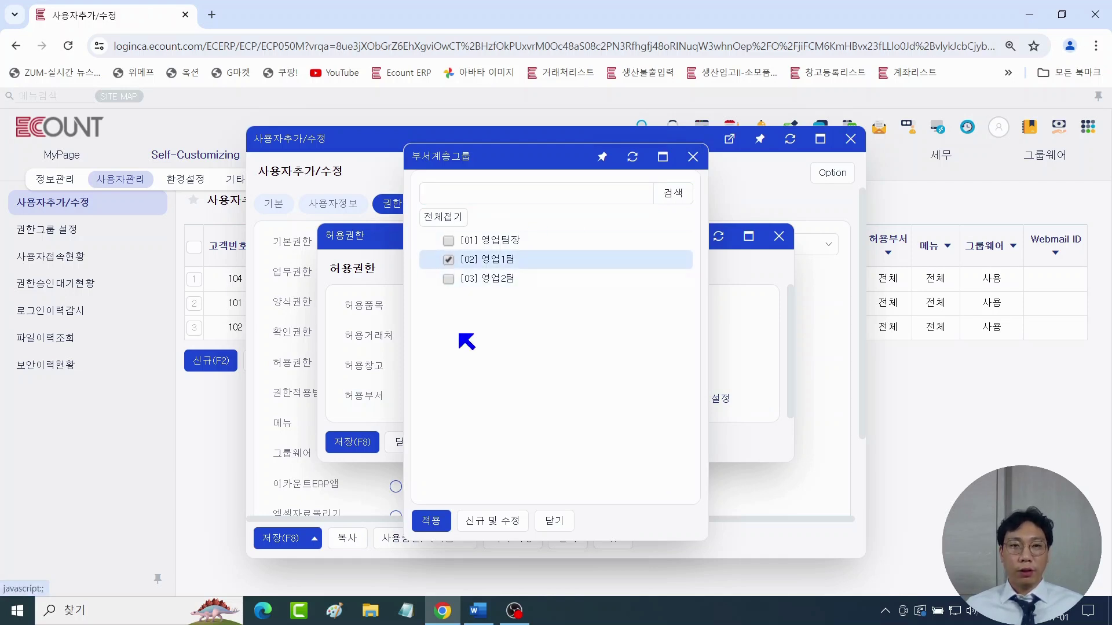
left_click(429, 522)
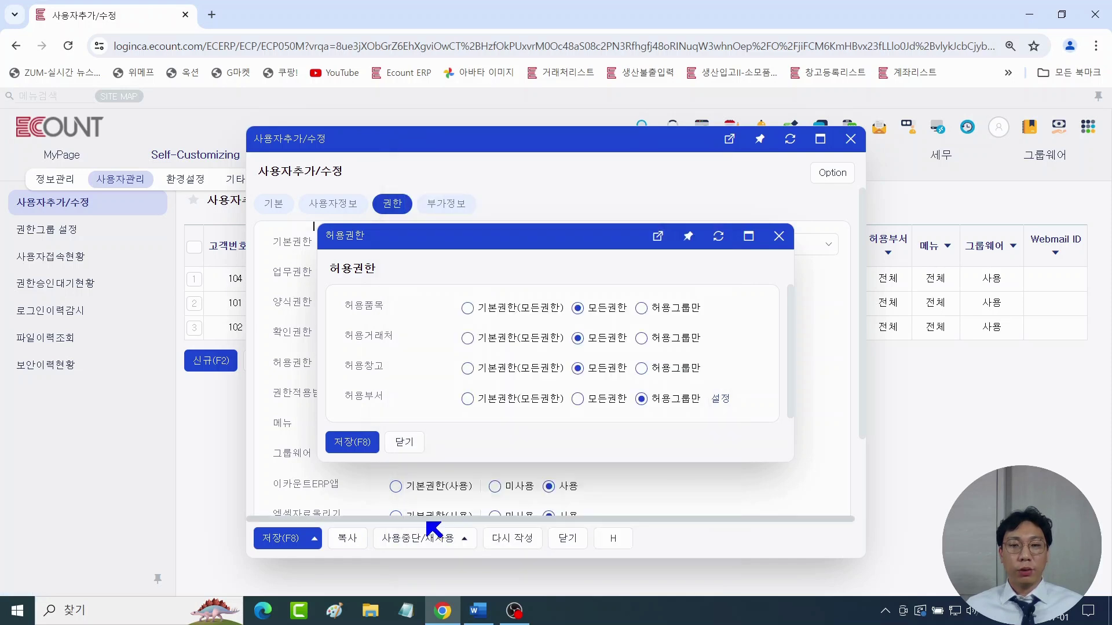
left_click(361, 449)
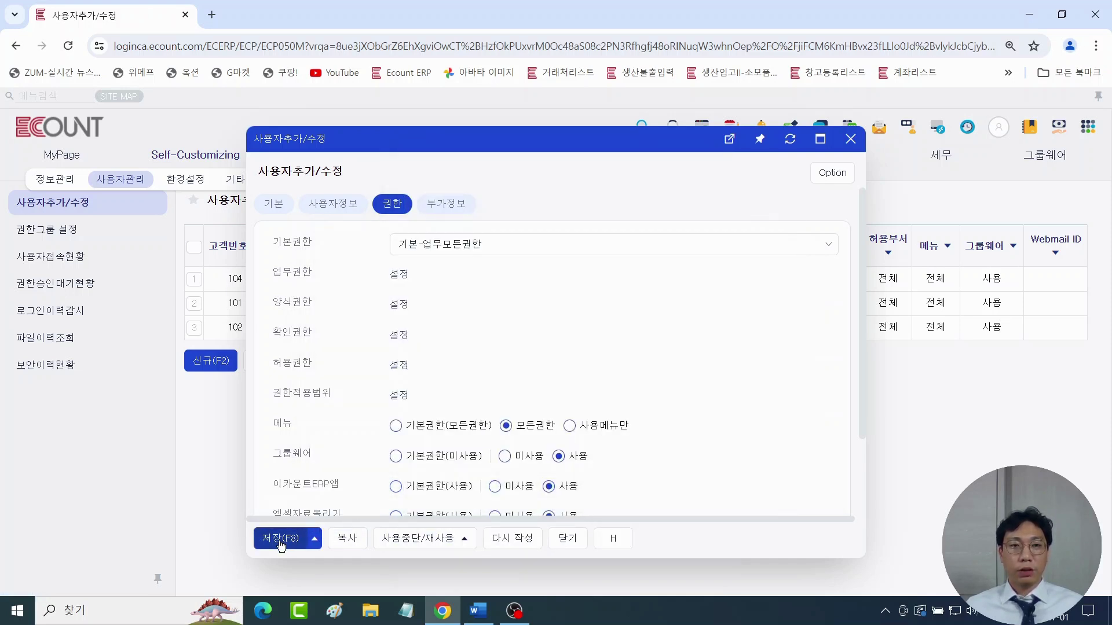
Step: Save the user's permission changes and log in to Ecount ERP in a new tab as that user, entering the account password
left_click(280, 542)
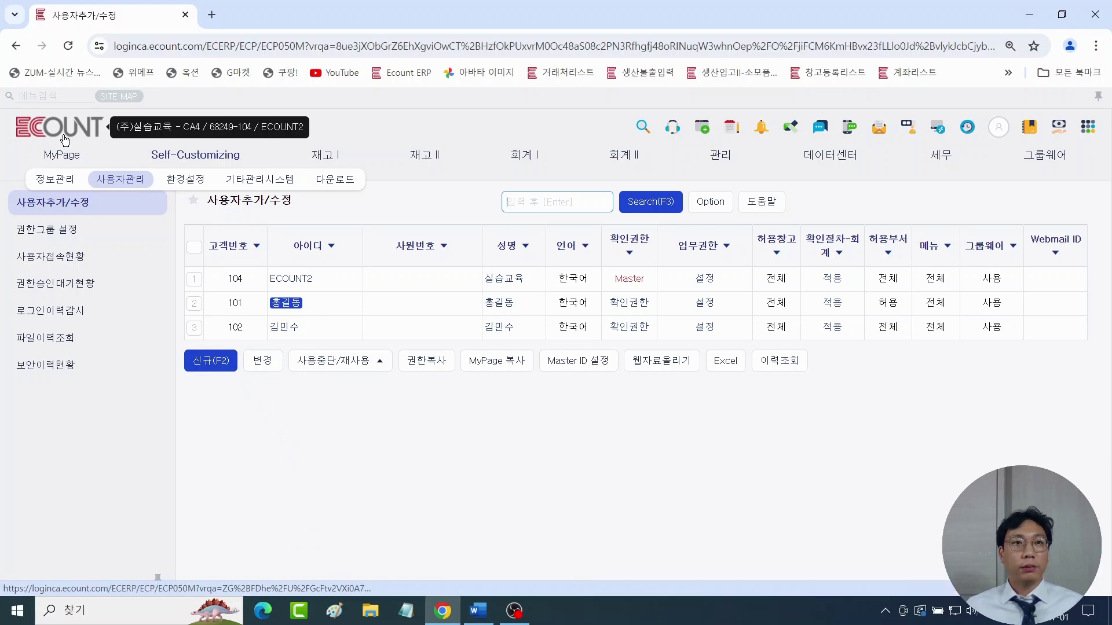
left_click(212, 16)
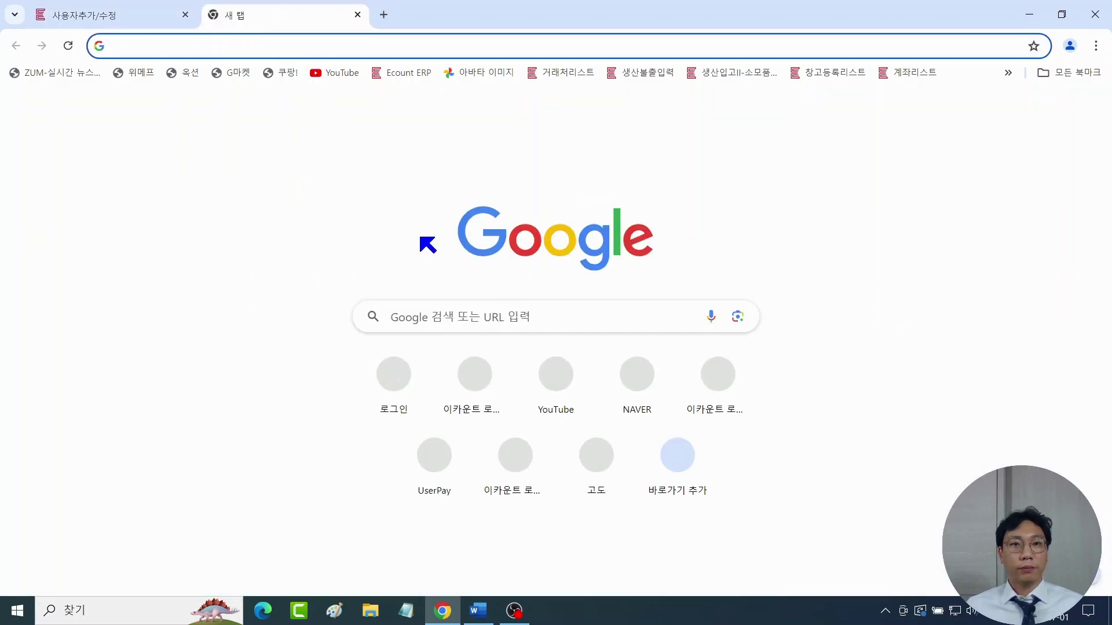
left_click(491, 376)
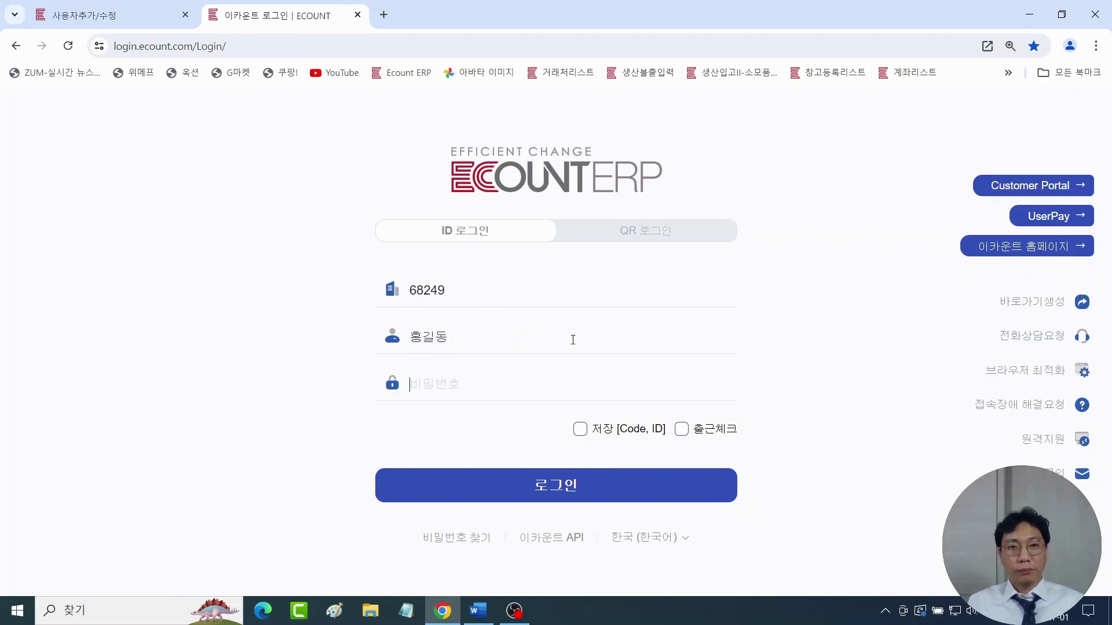
type("•")
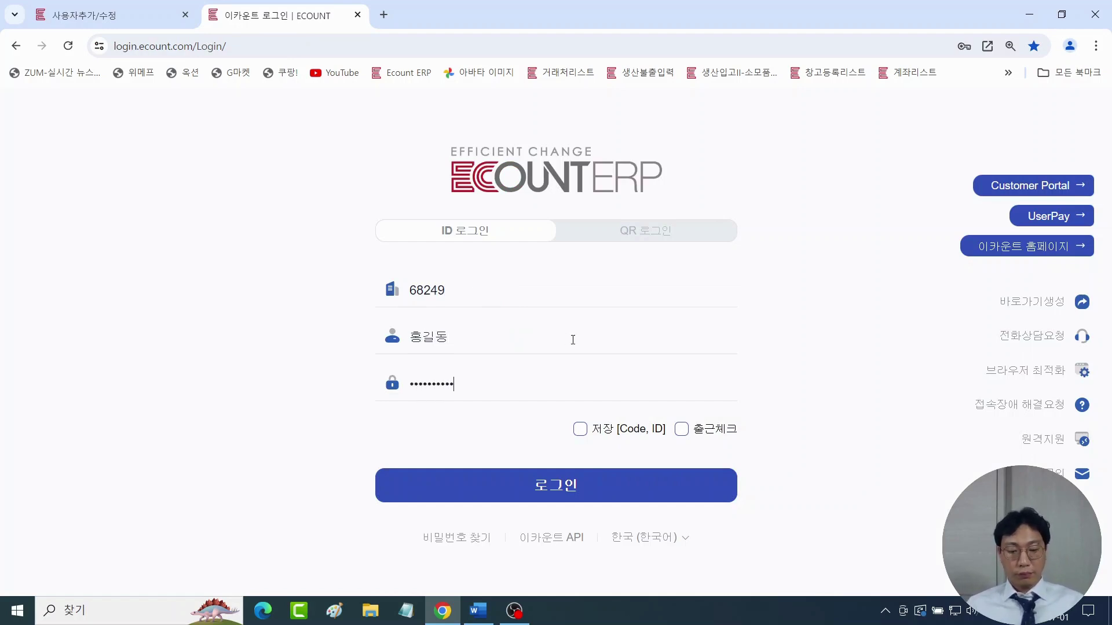
key("Return")
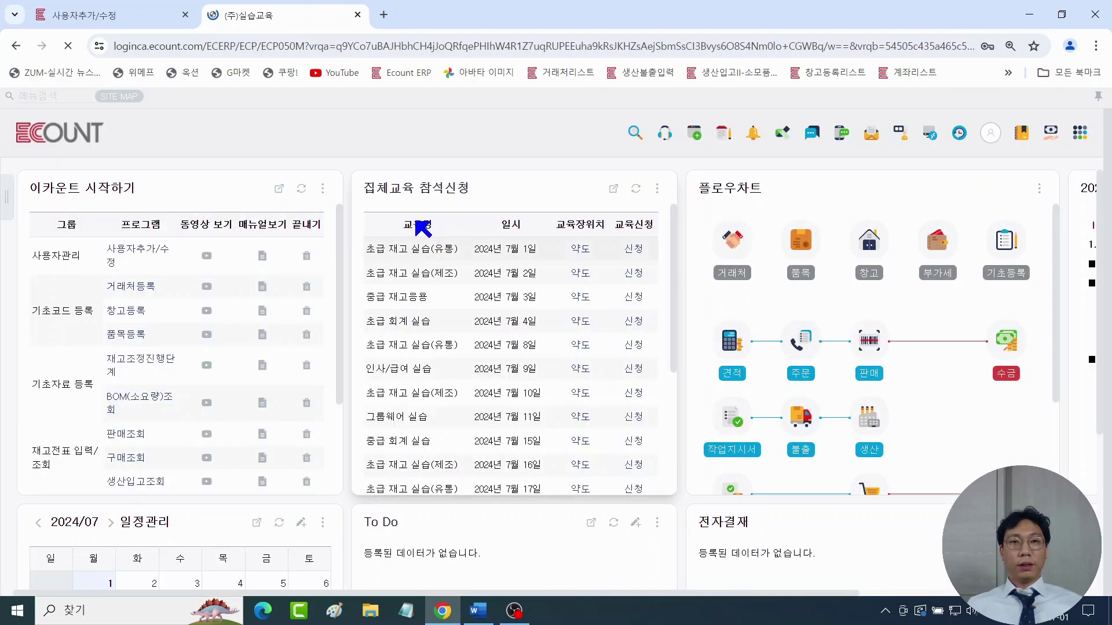
Step: Open the 부서등록 list in 회계 I as the restricted user and point out the 영업1팀 department
left_click(368, 132)
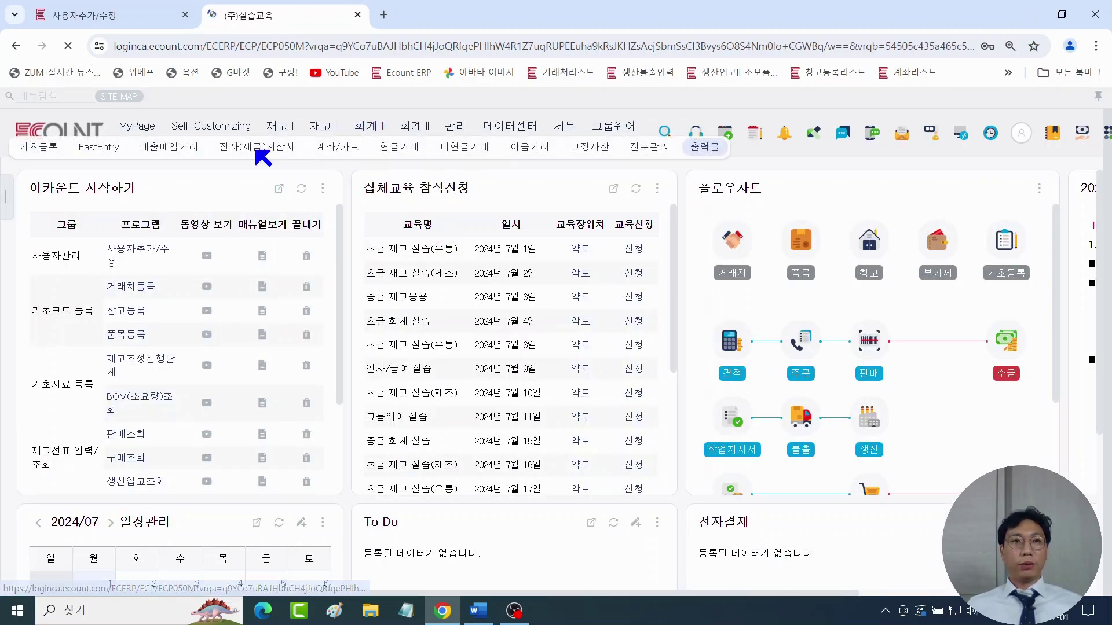
left_click(55, 151)
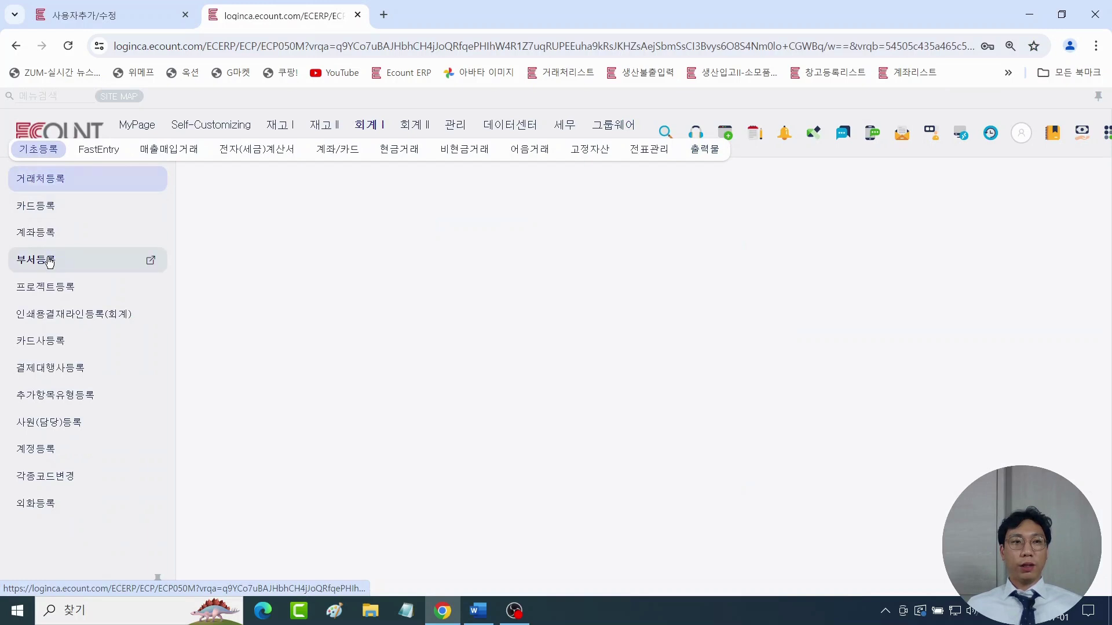
left_click(43, 262)
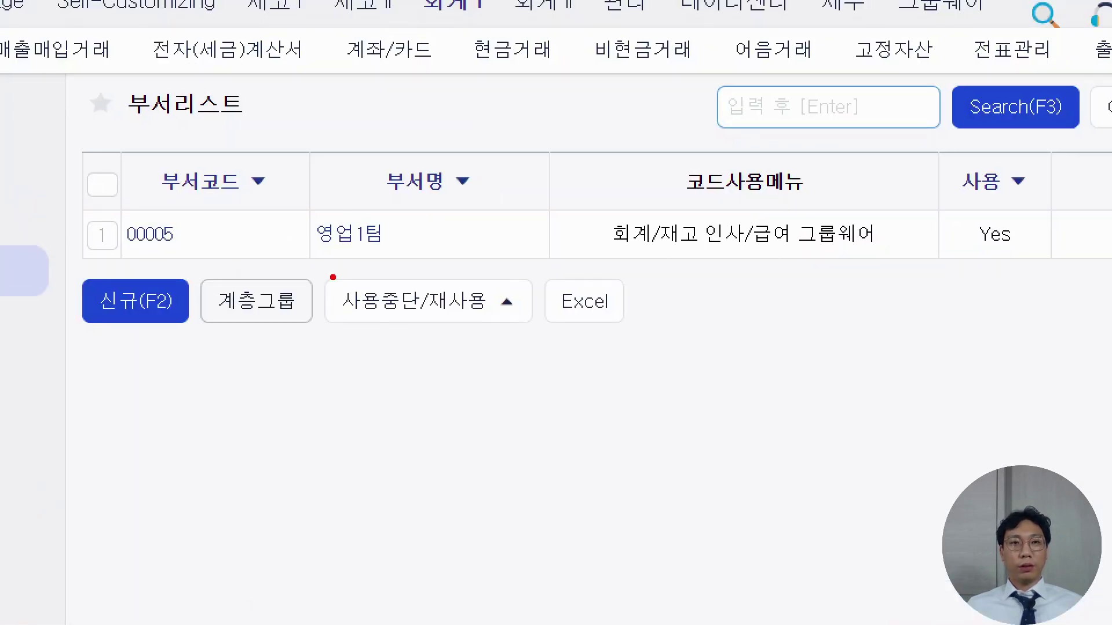
mouse_move(406, 393)
left_mouse_down()
mouse_move(266, 159)
mouse_move(399, 398)
left_mouse_up()
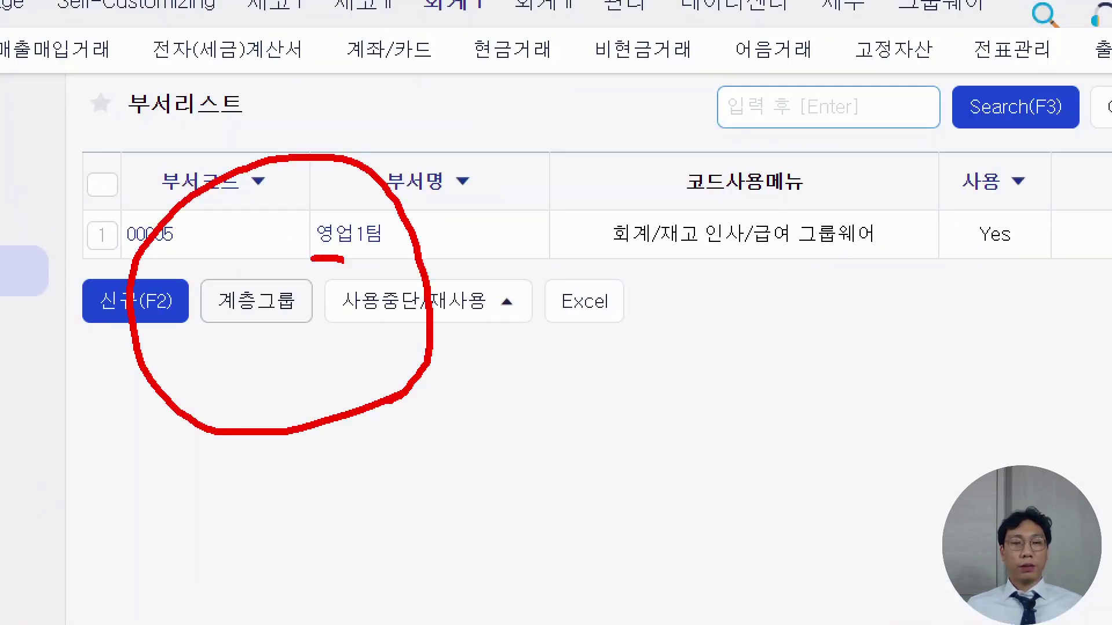
left_click_drag(344, 260, 397, 263)
key("Escape")
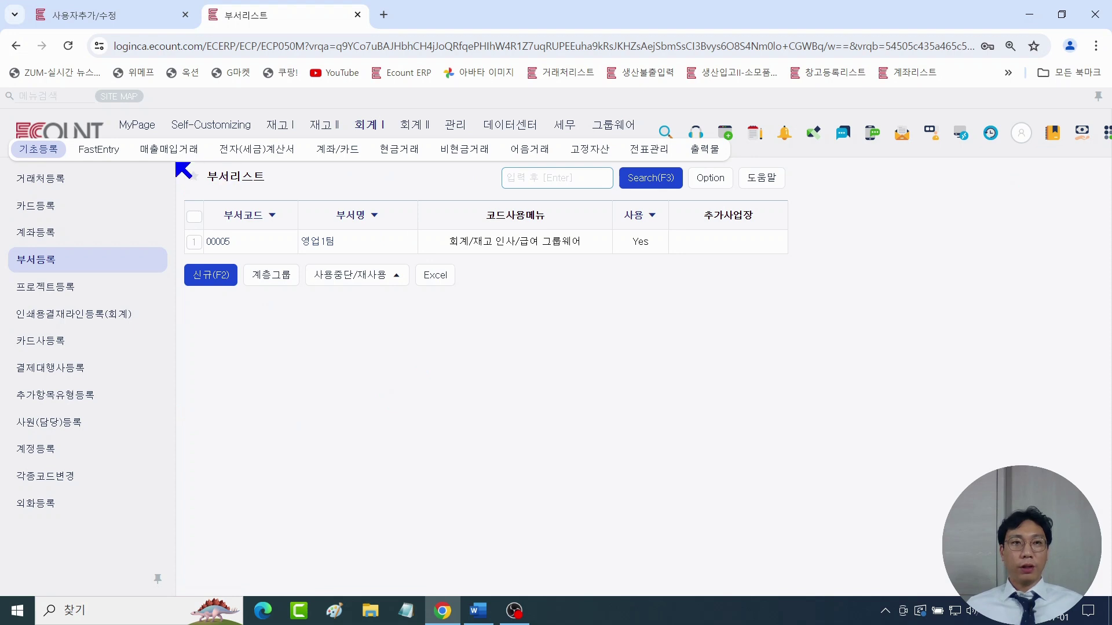
Step: Open the 지출결의서 entry form and circle the 영업1팀 entries in its 부서 column
left_click(99, 150)
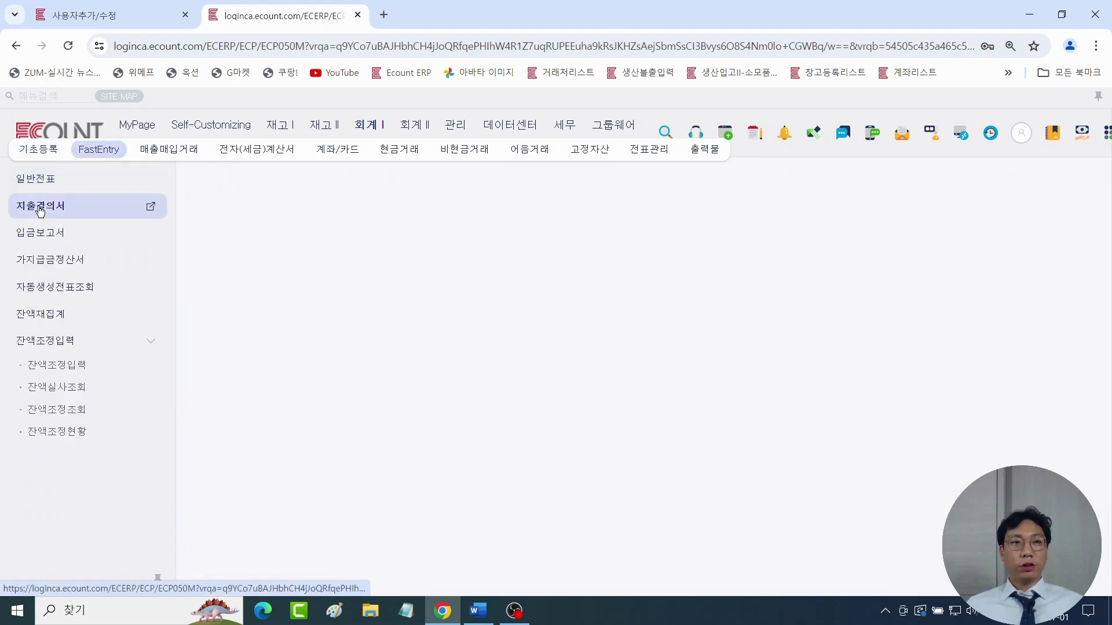
left_click(86, 216)
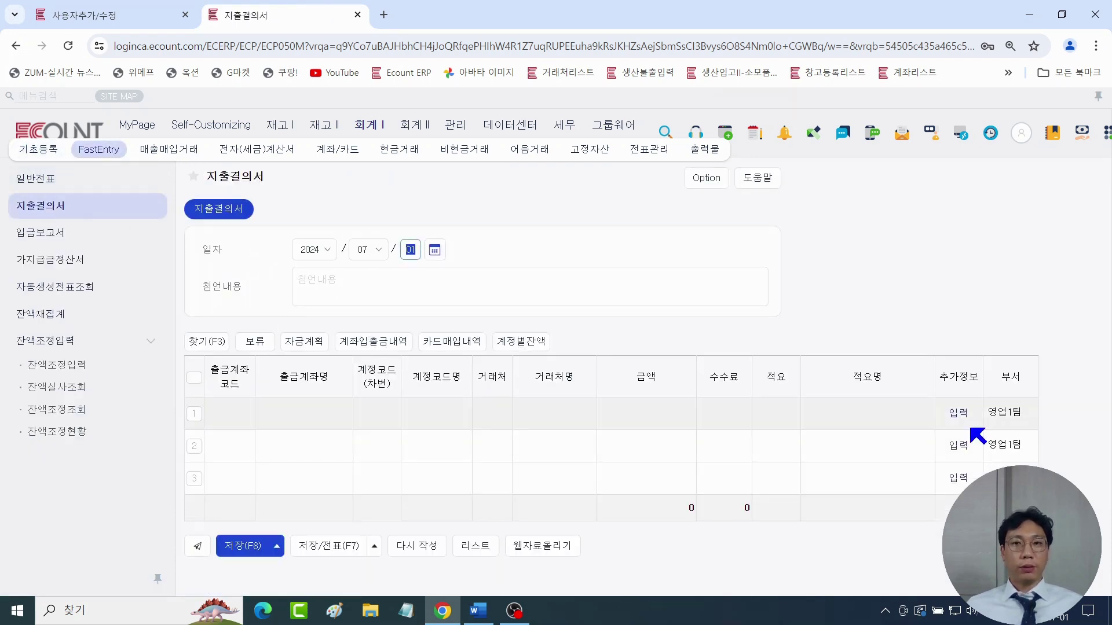
key("ctrl+1")
mouse_move(951, 395)
left_mouse_down()
mouse_move(1035, 472)
mouse_move(952, 393)
left_mouse_up()
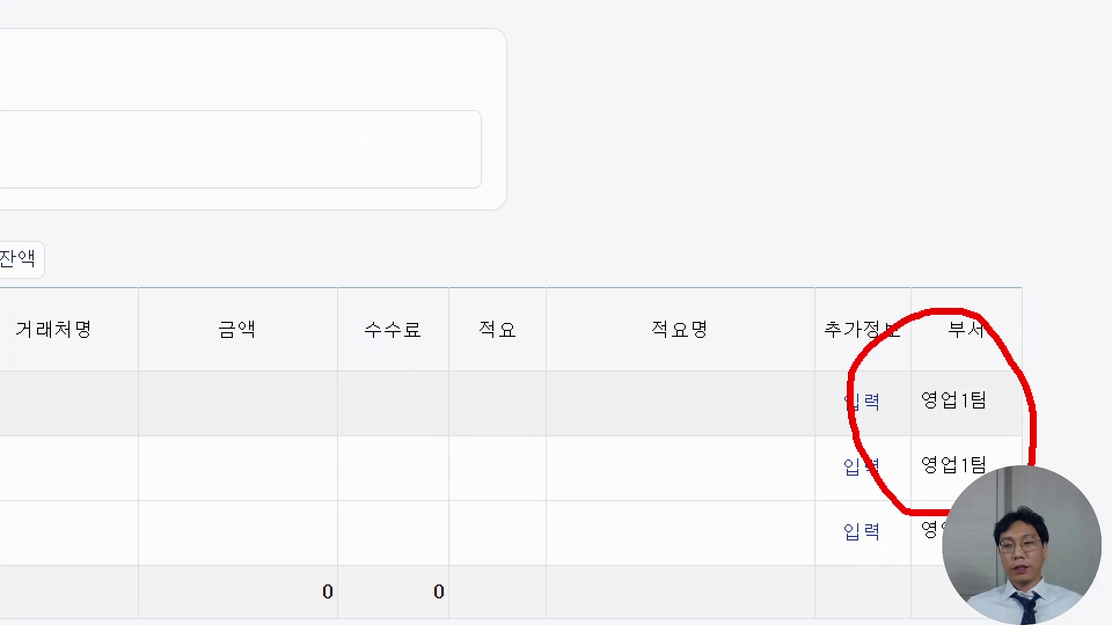
key("Escape")
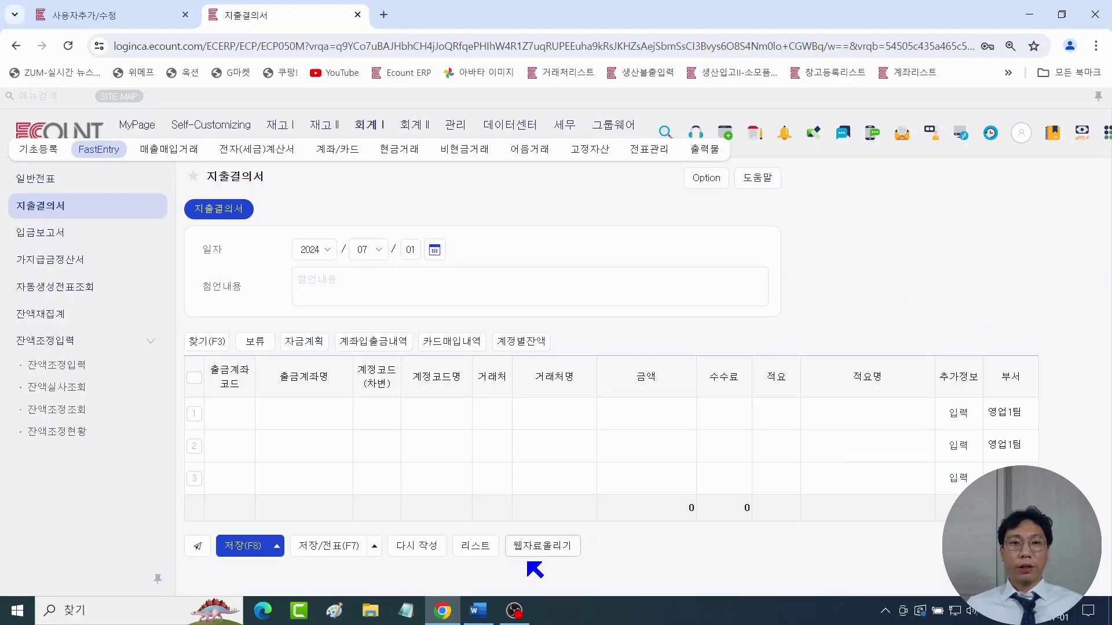
Step: Switch to the Word handout and color 원활한 회계처리를 in the 개념 line of section (3) dark red
left_click(479, 611)
left_click(301, 301)
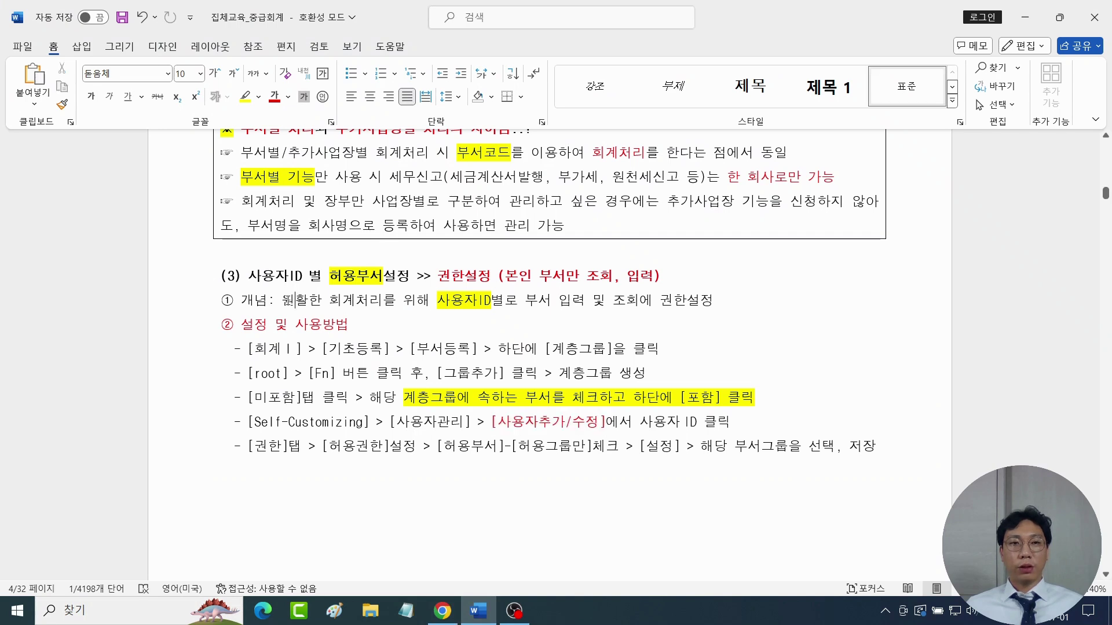
left_click_drag(283, 301, 402, 301)
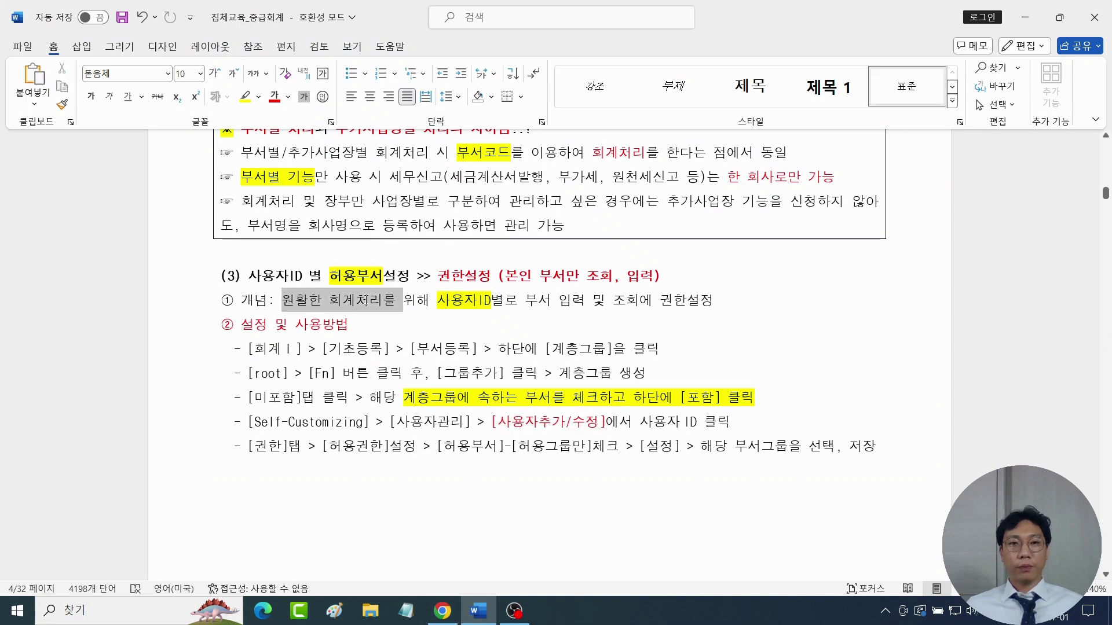
left_click(276, 98)
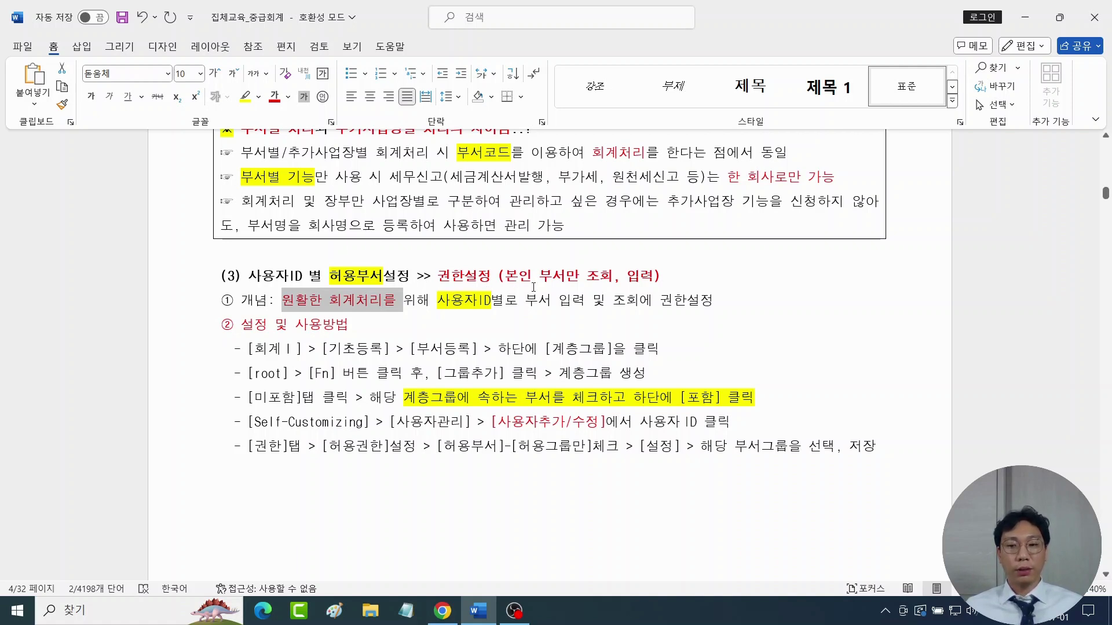
Step: Color the section (4) title 프로젝트별 회계처리 dark red and highlight its path [회계 I] > [기초등록] > [프로젝트등록] in yellow
left_click(442, 611)
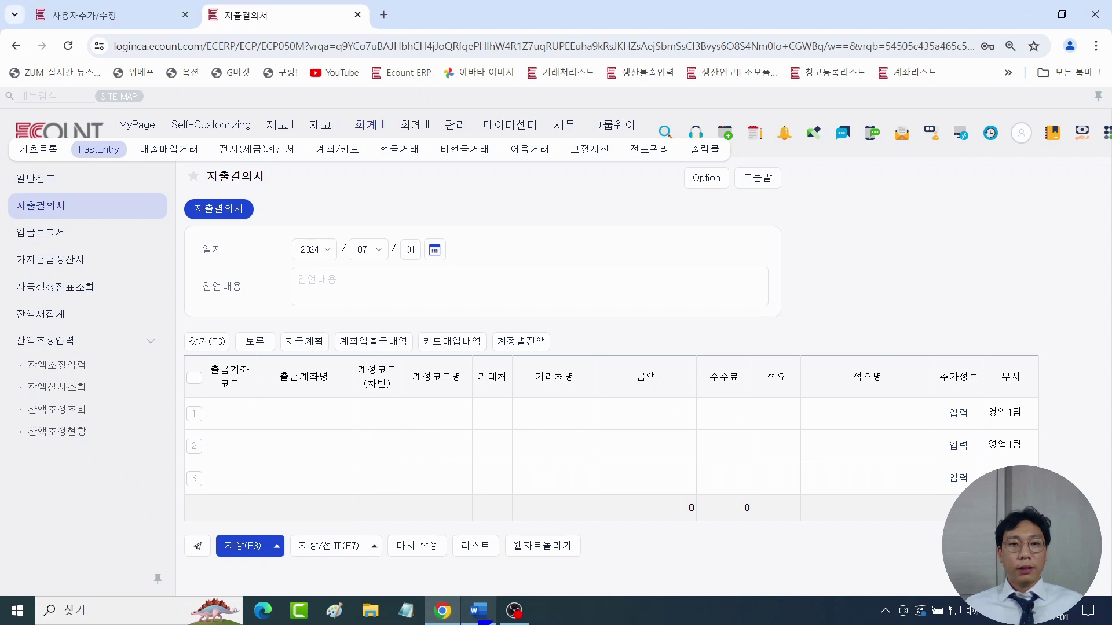
left_click(485, 613)
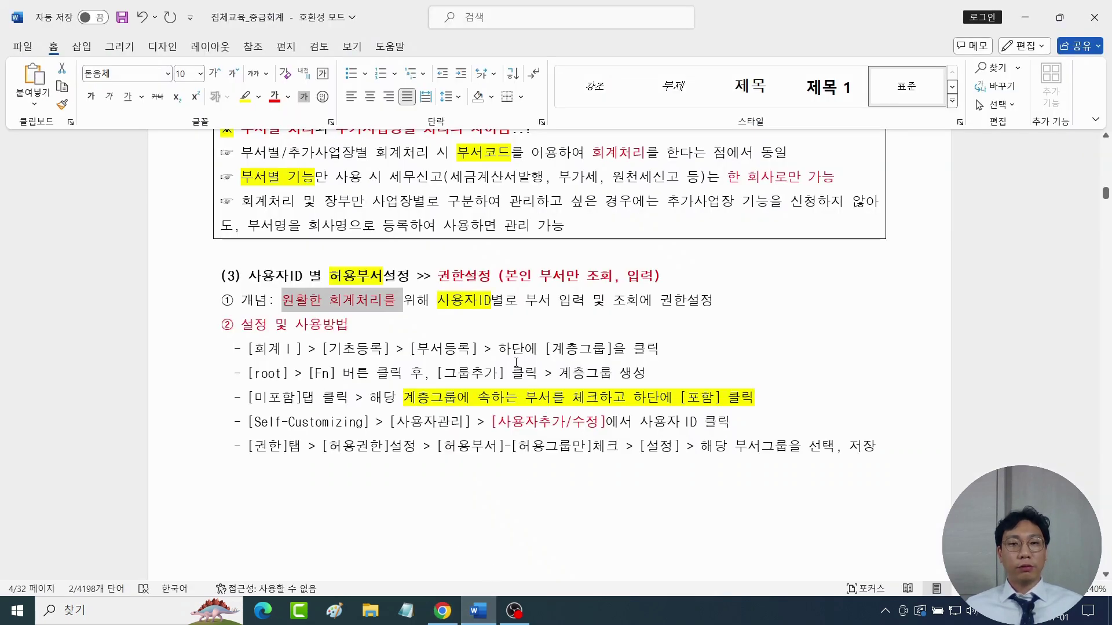
scroll(516, 363, "down", 10)
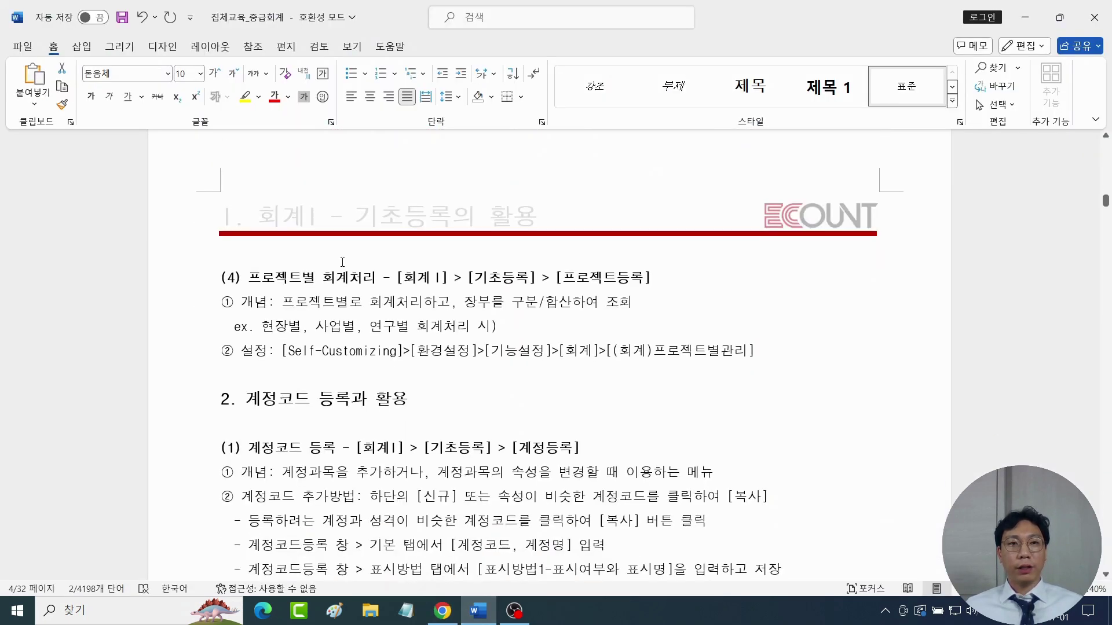
left_click_drag(249, 277, 372, 280)
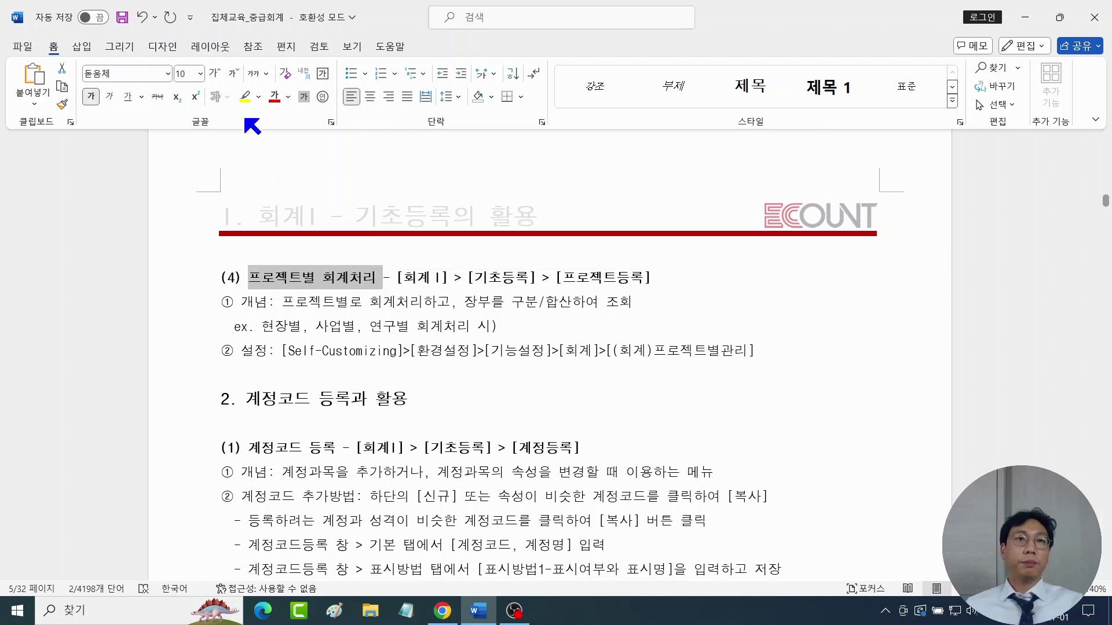
left_click(275, 96)
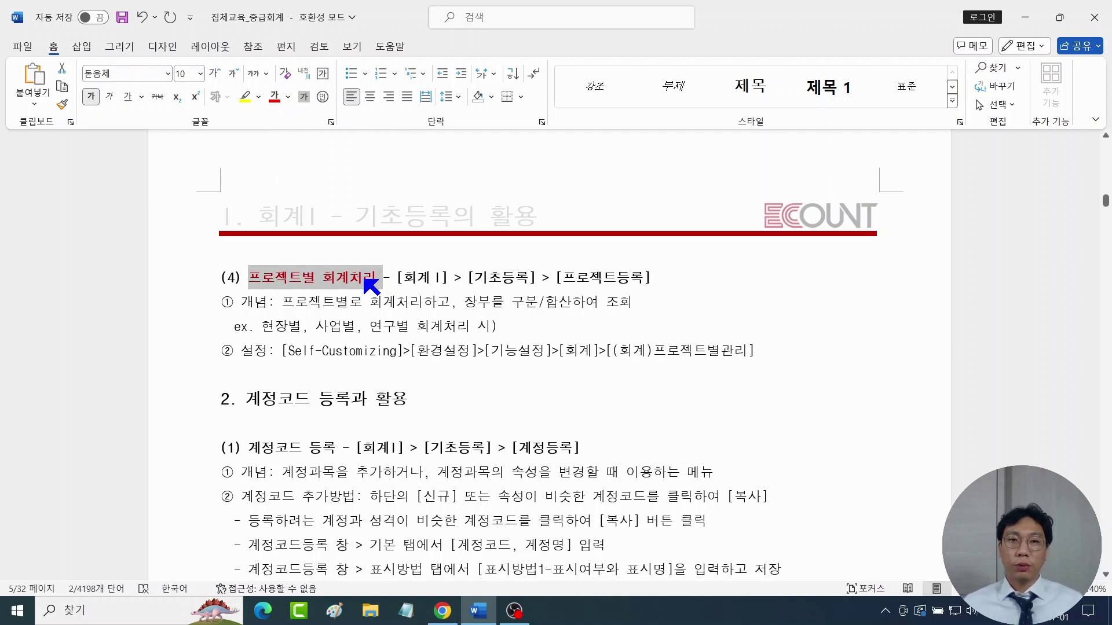
left_click_drag(384, 278, 650, 266)
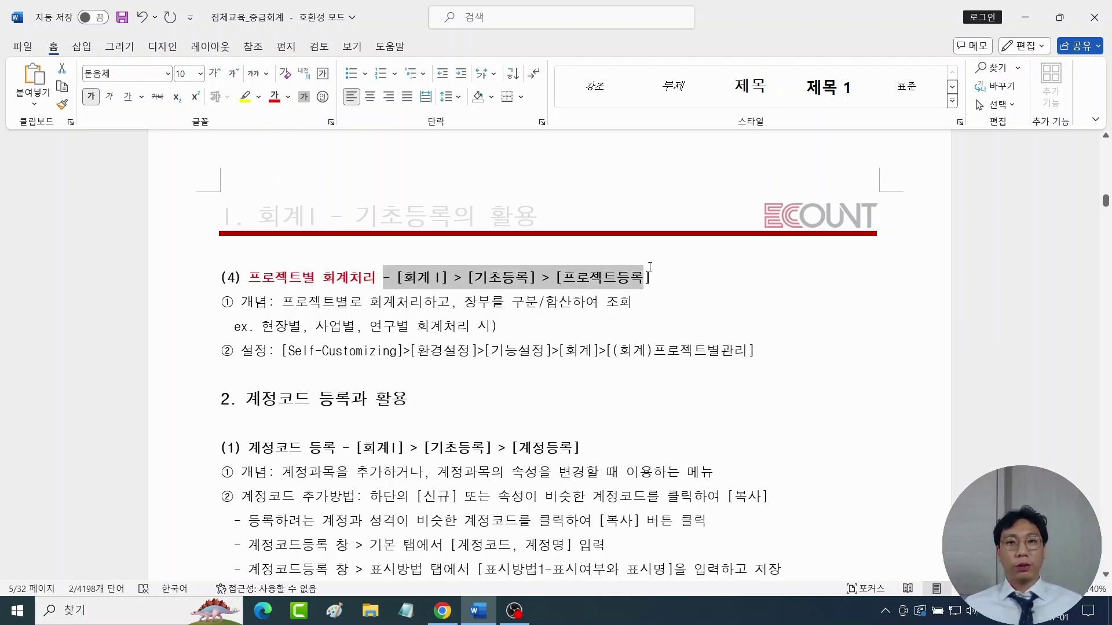
left_click(244, 97)
left_click(265, 154)
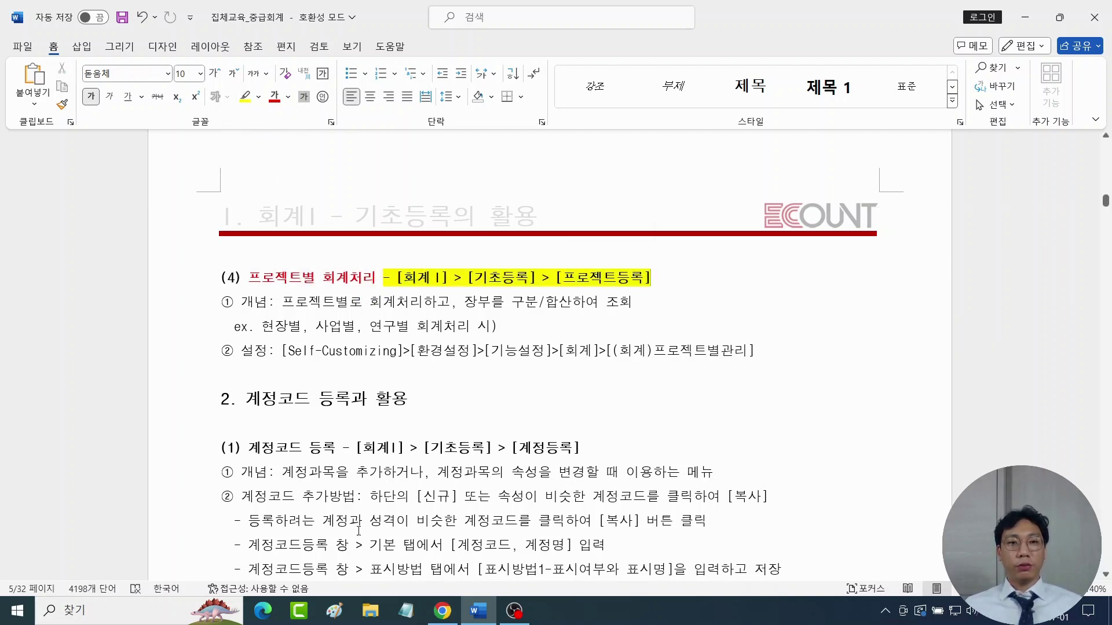
Step: Switch to Ecount ERP in Chrome, open the 프로젝트등록 list, and point out the option for creating a new project
left_click(443, 612)
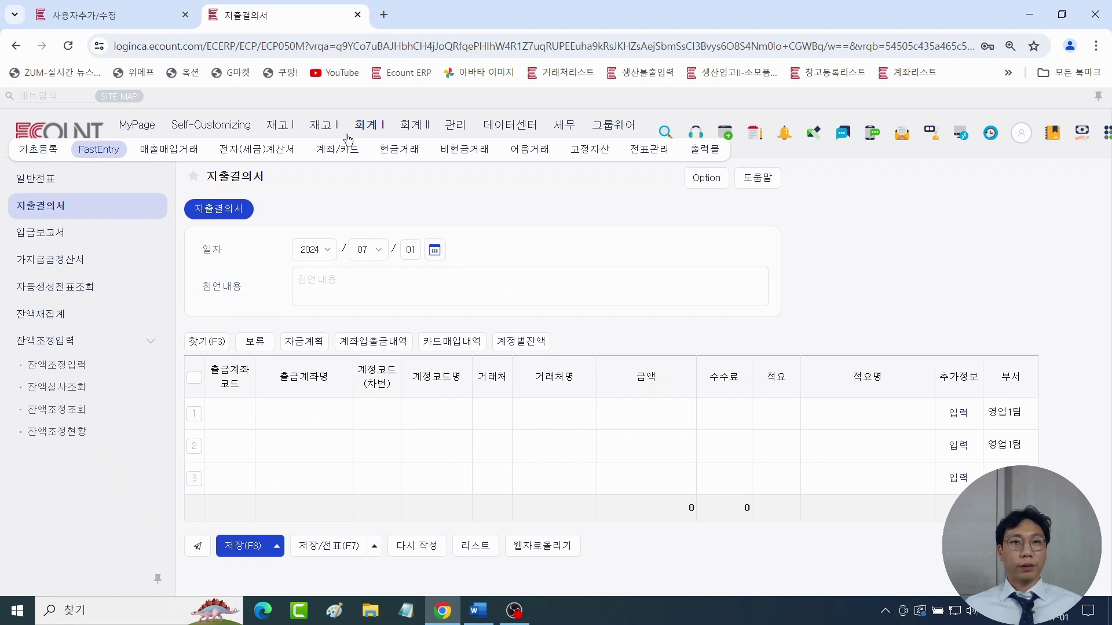
left_click(38, 149)
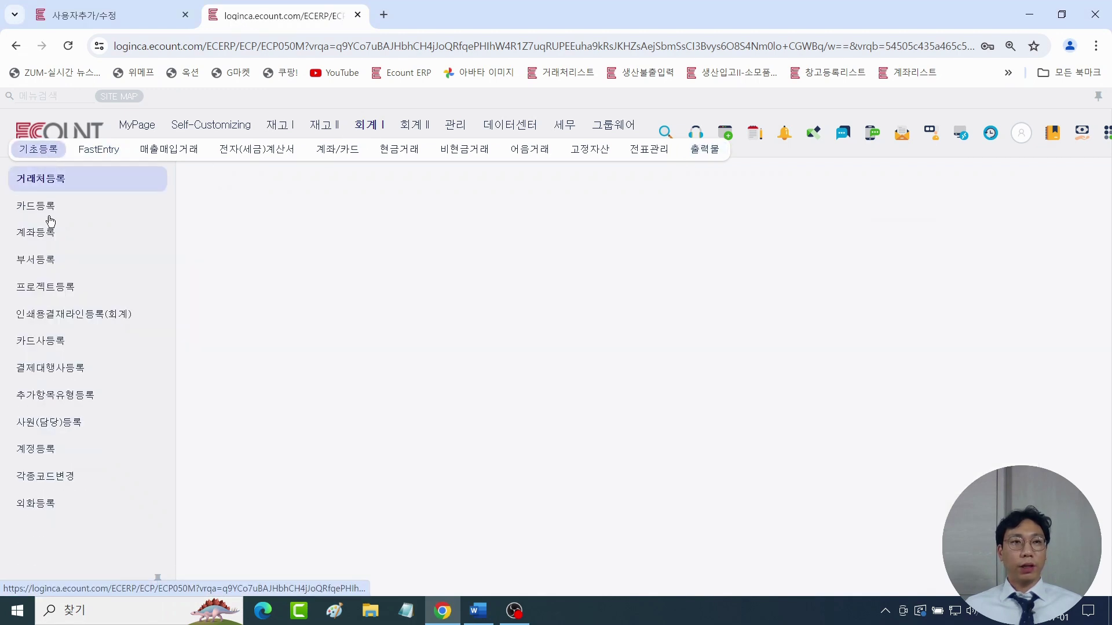
left_click(62, 288)
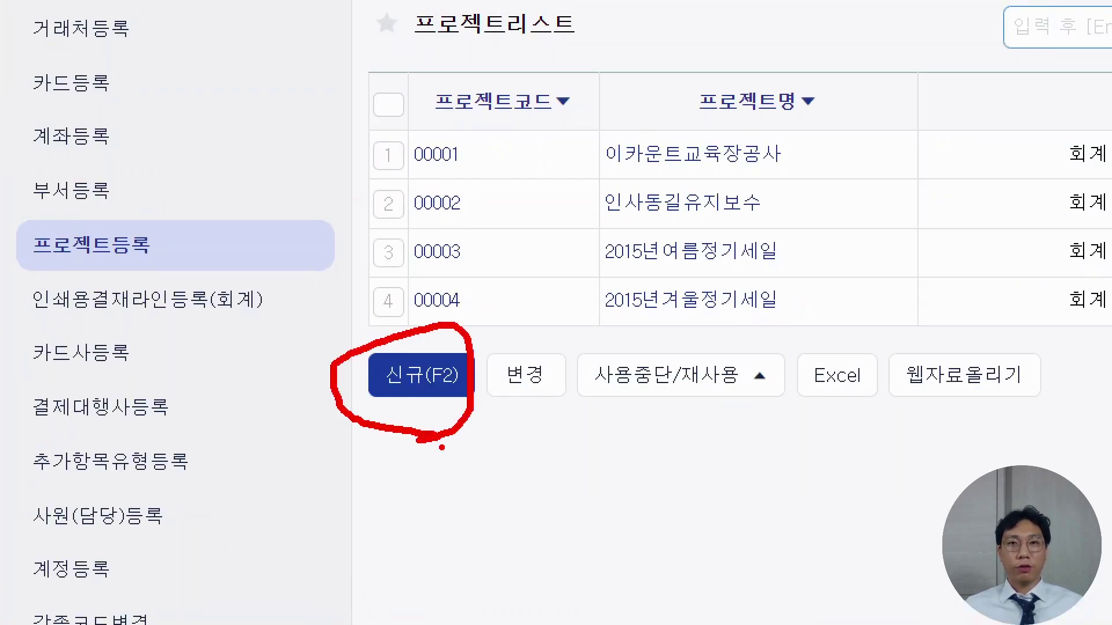
Step: Register a new project with code 00005 named 이카운트 사옥 현장, circle its name, and save it
left_click(421, 375)
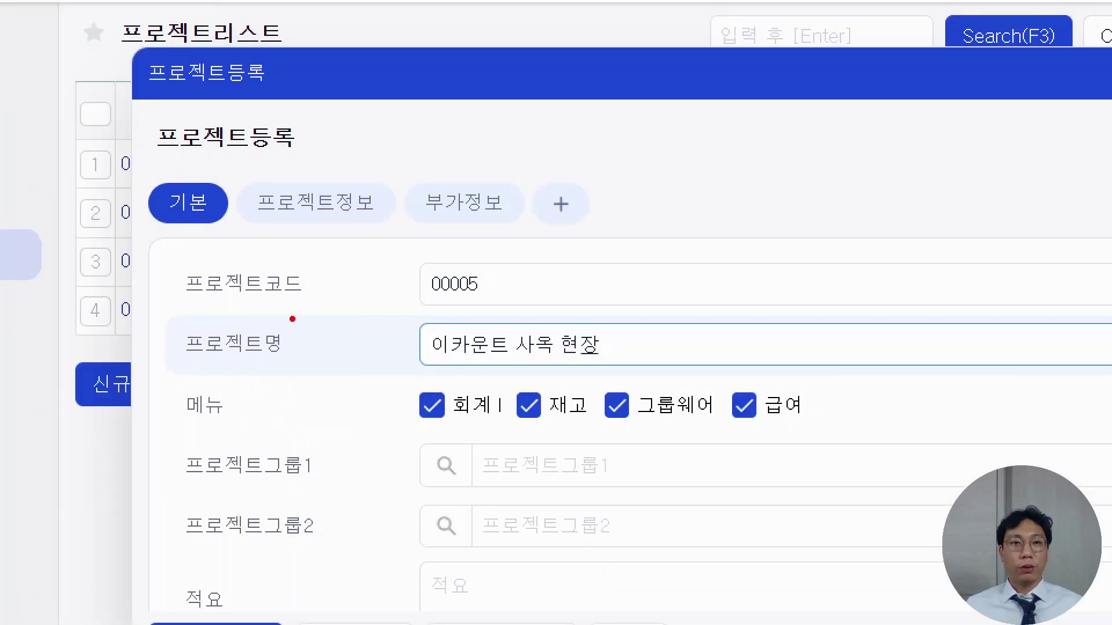
mouse_move(469, 386)
left_mouse_down()
mouse_move(415, 347)
mouse_move(602, 341)
mouse_move(381, 383)
left_mouse_up()
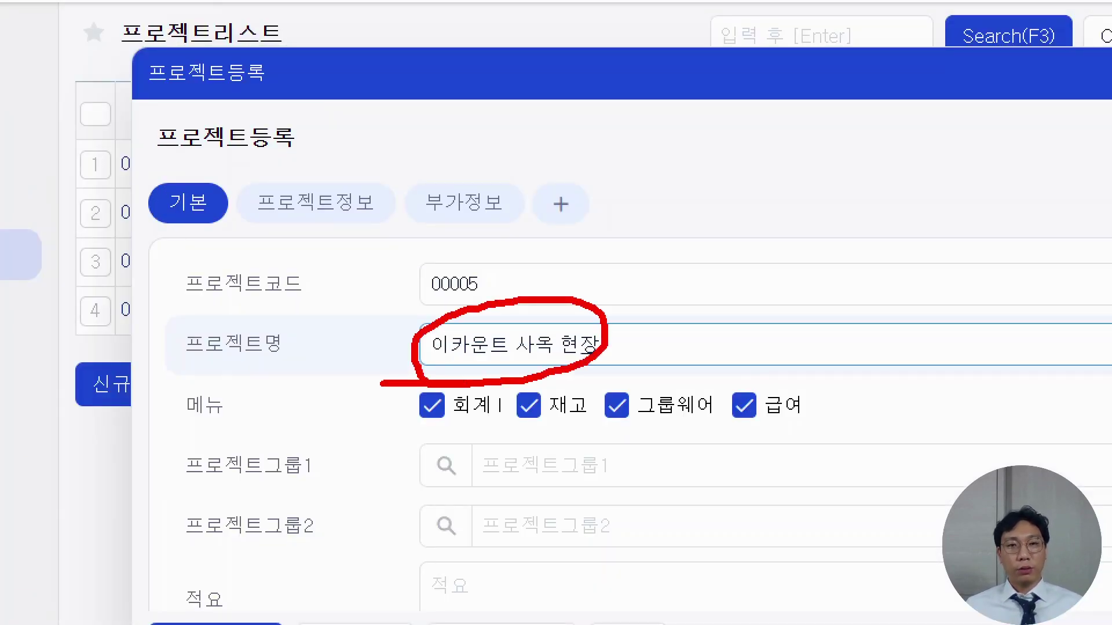
key("Escape")
left_click(240, 482)
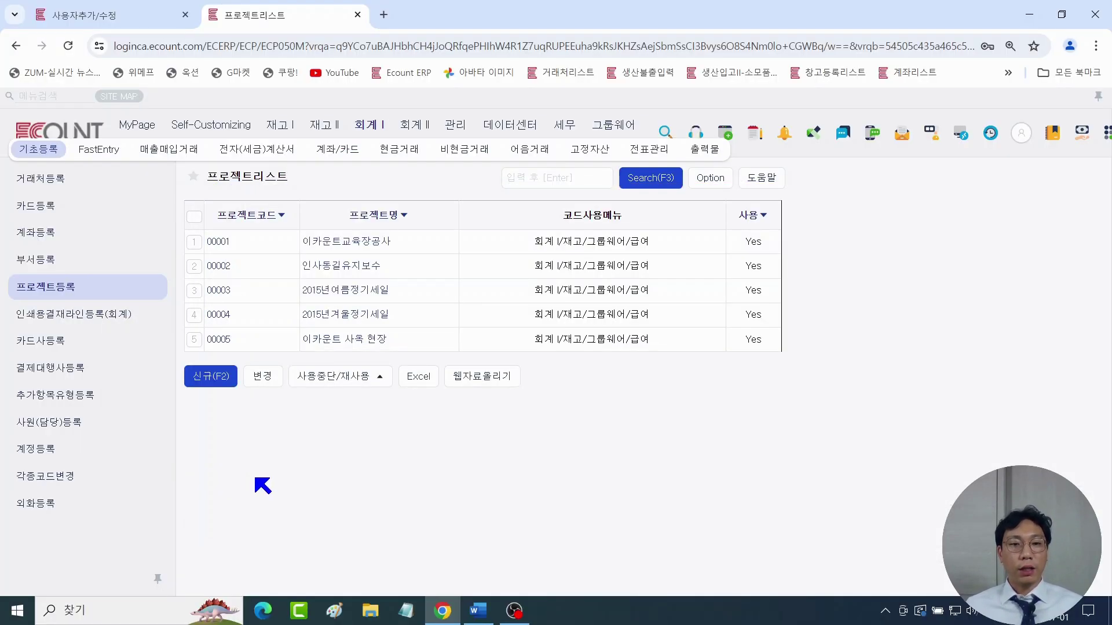
Step: Switch to the Word handout and highlight the example text 현장별, 사업별, 연구별 회계처리 시 in yellow
left_click(478, 610)
left_click(373, 333)
left_click_drag(263, 327, 491, 328)
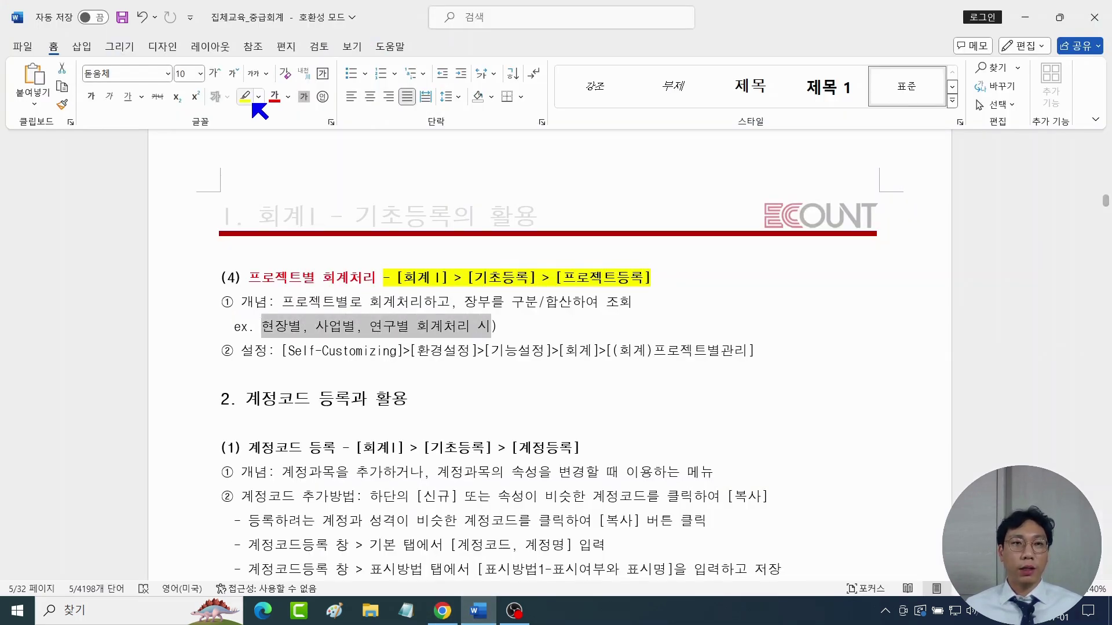
left_click(245, 97)
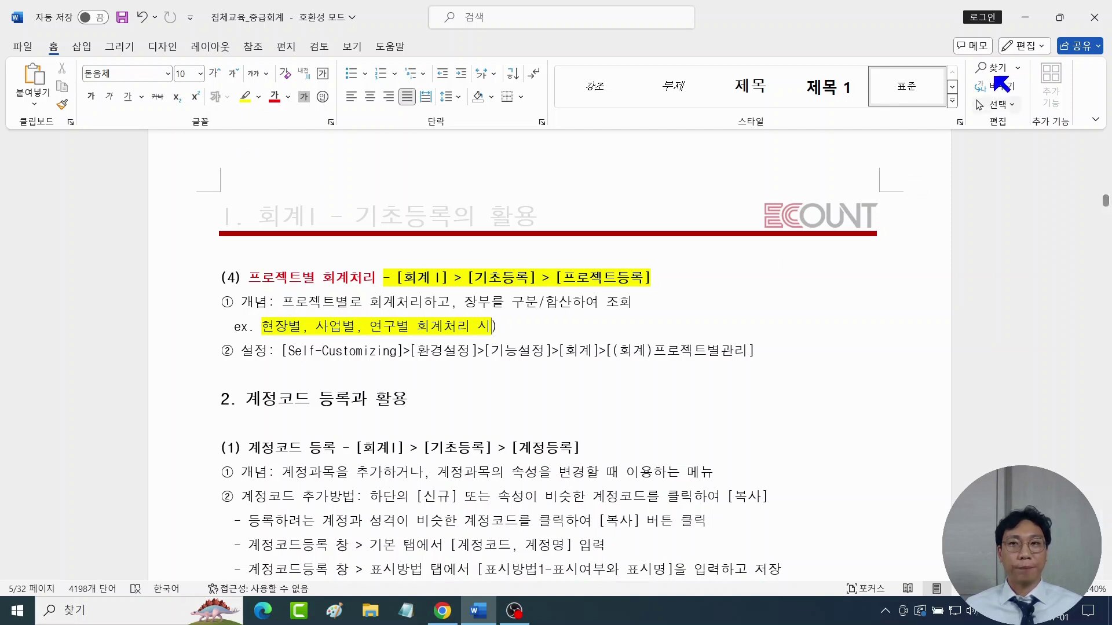
Step: Return to Ecount ERP in Chrome and open the 지출결의서 entry form
left_click(1029, 16)
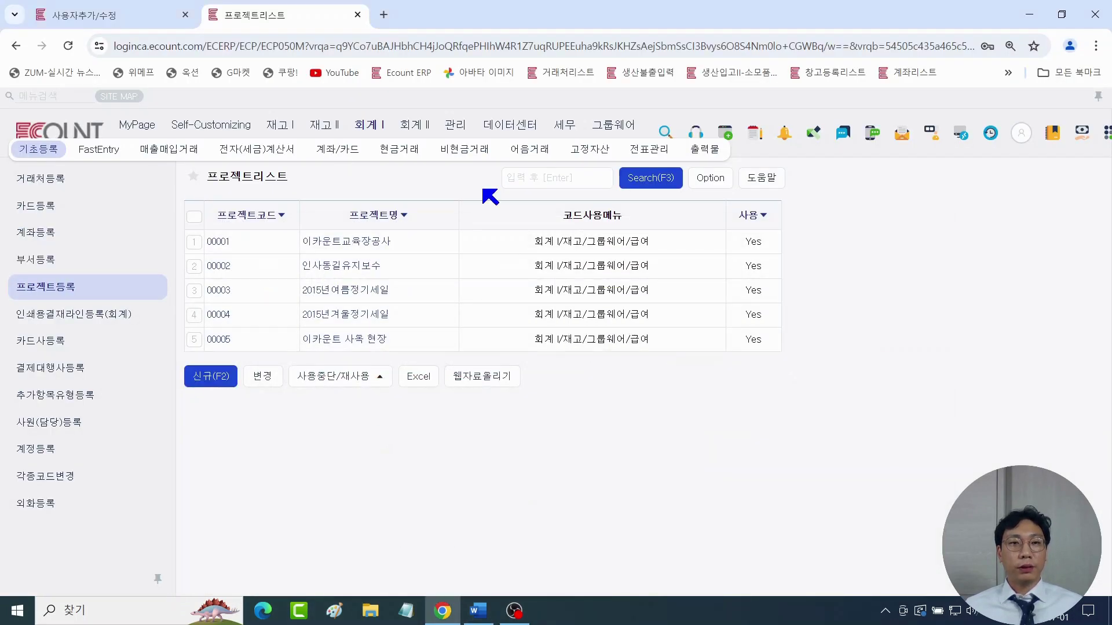
left_click(100, 154)
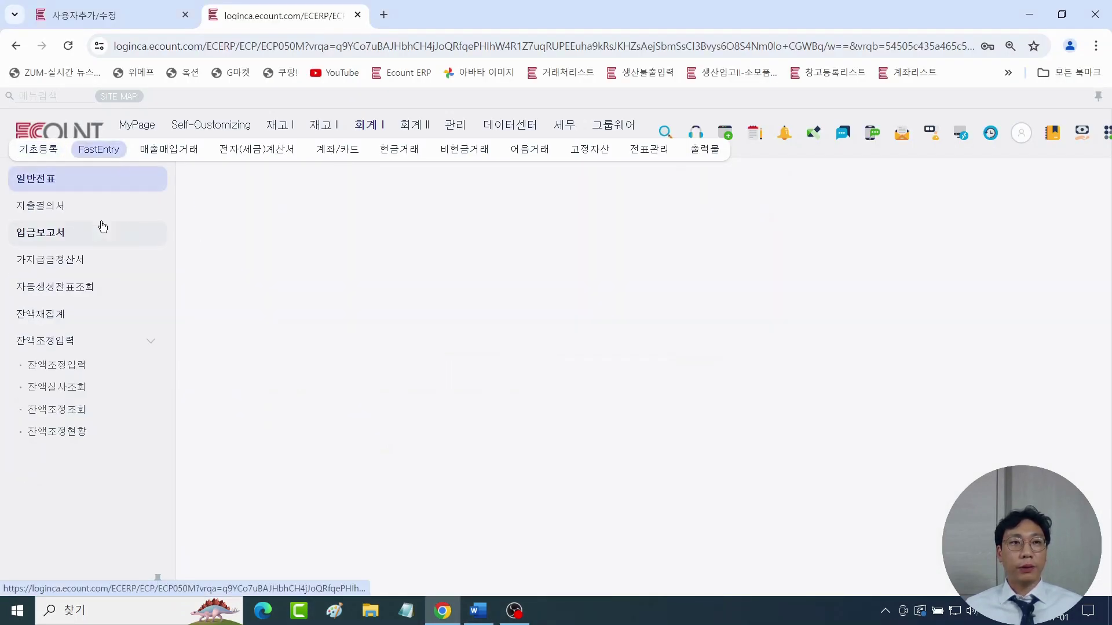
left_click(77, 214)
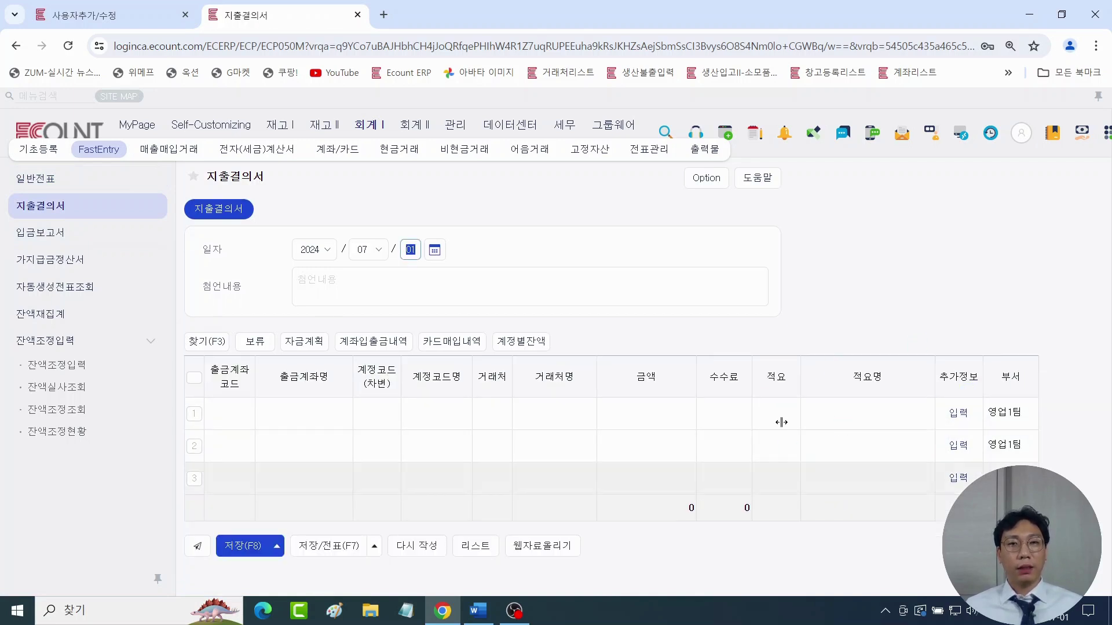
Step: In the other Ecount browser tab, open the 회계 section of the 기능설정 environment settings
left_click(107, 17)
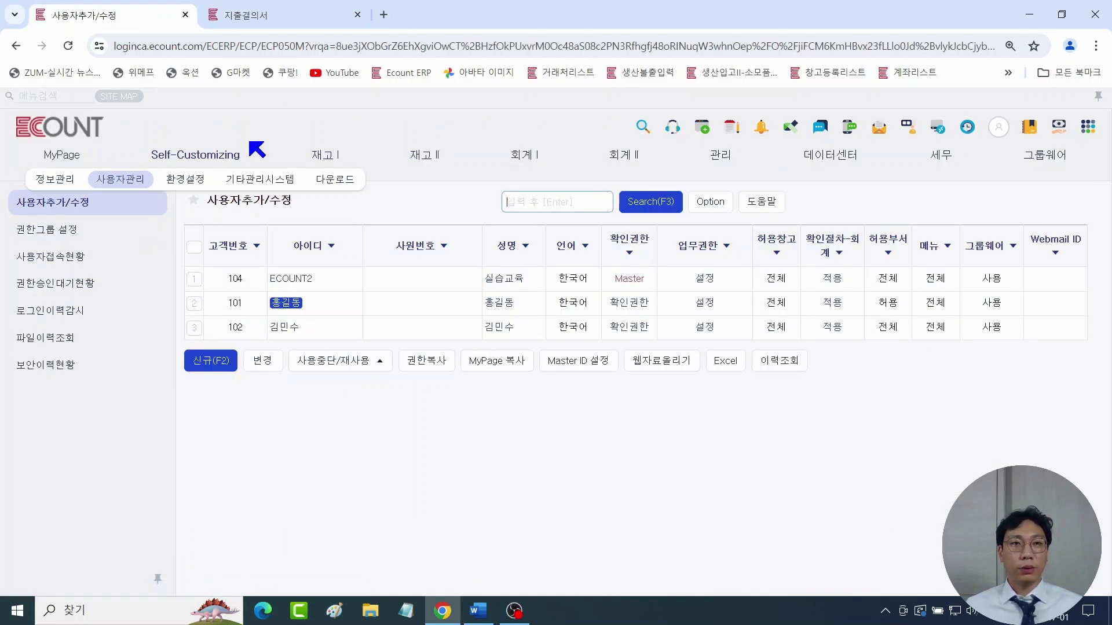
left_click(186, 157)
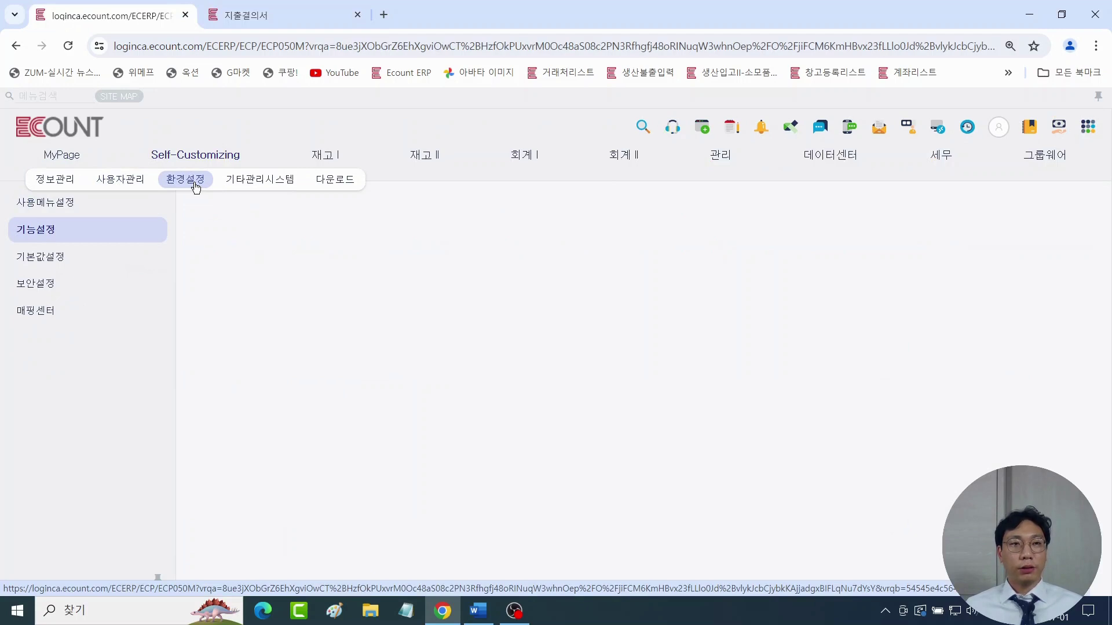
left_click(37, 237)
left_click(248, 233)
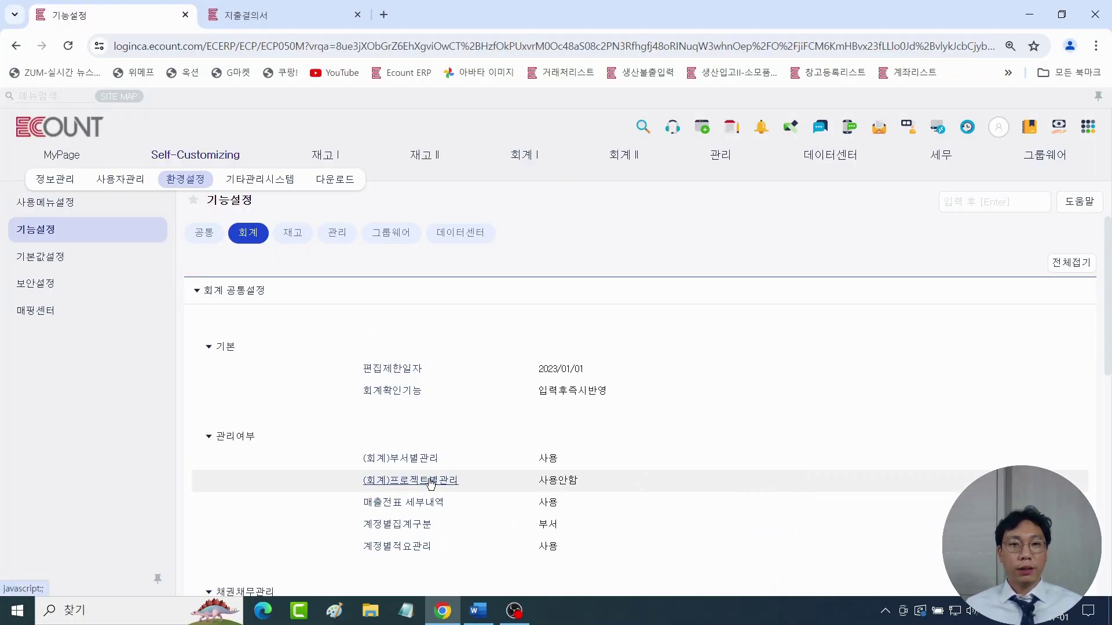
Step: Enable 프로젝트 for both 사용여부 and 계정별집계구분 in the 관리여부 settings, then save and accept the change
left_click(436, 483)
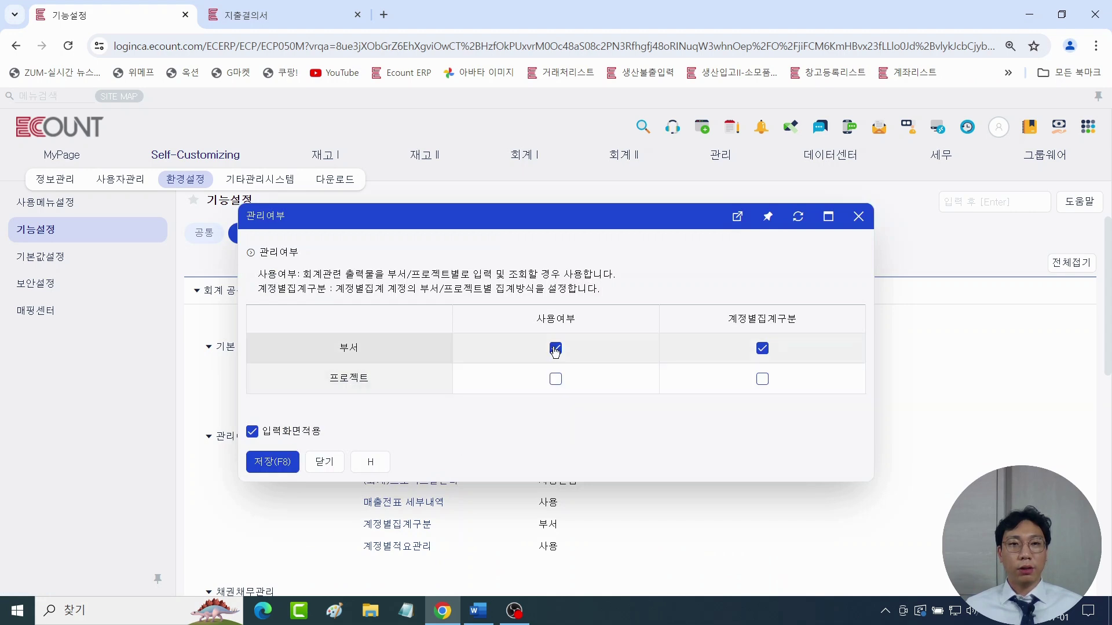
left_click(556, 379)
left_click(762, 379)
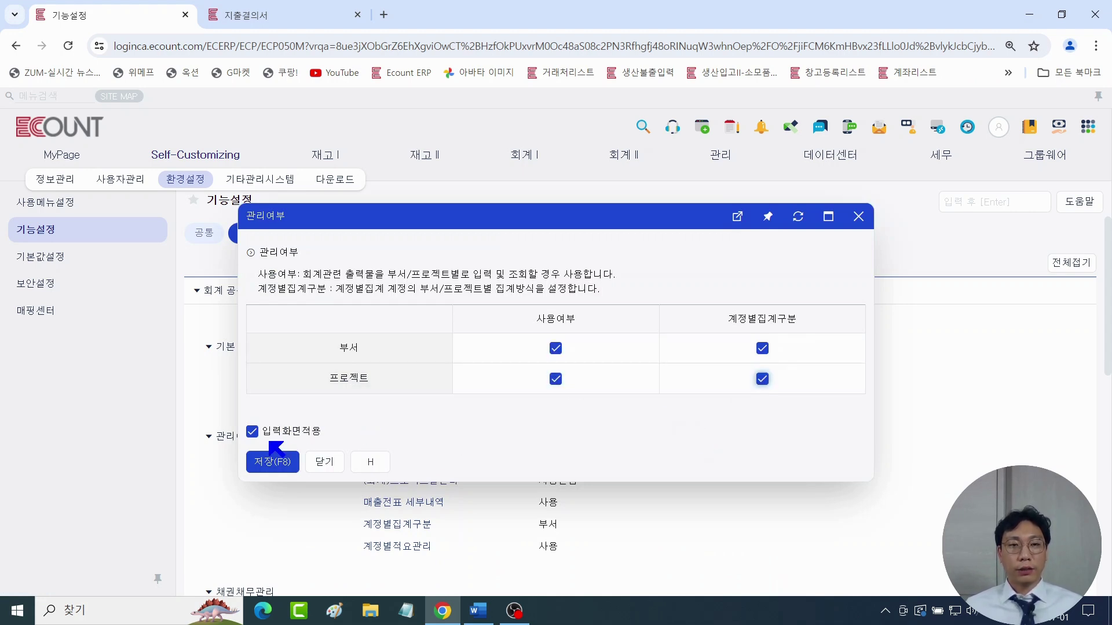
left_click(272, 463)
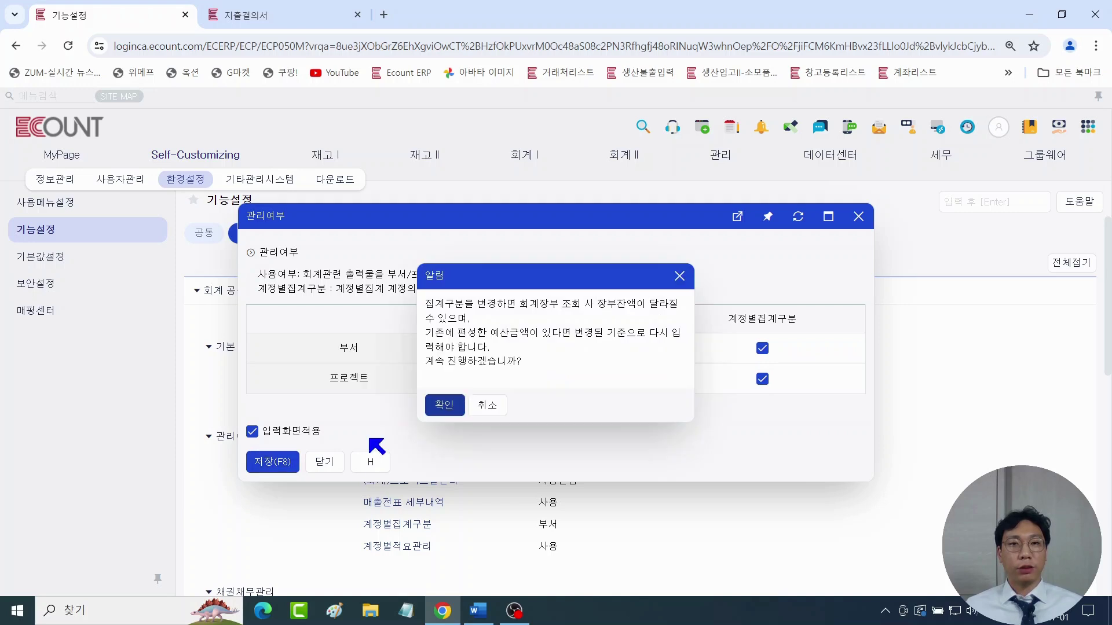
left_click(437, 412)
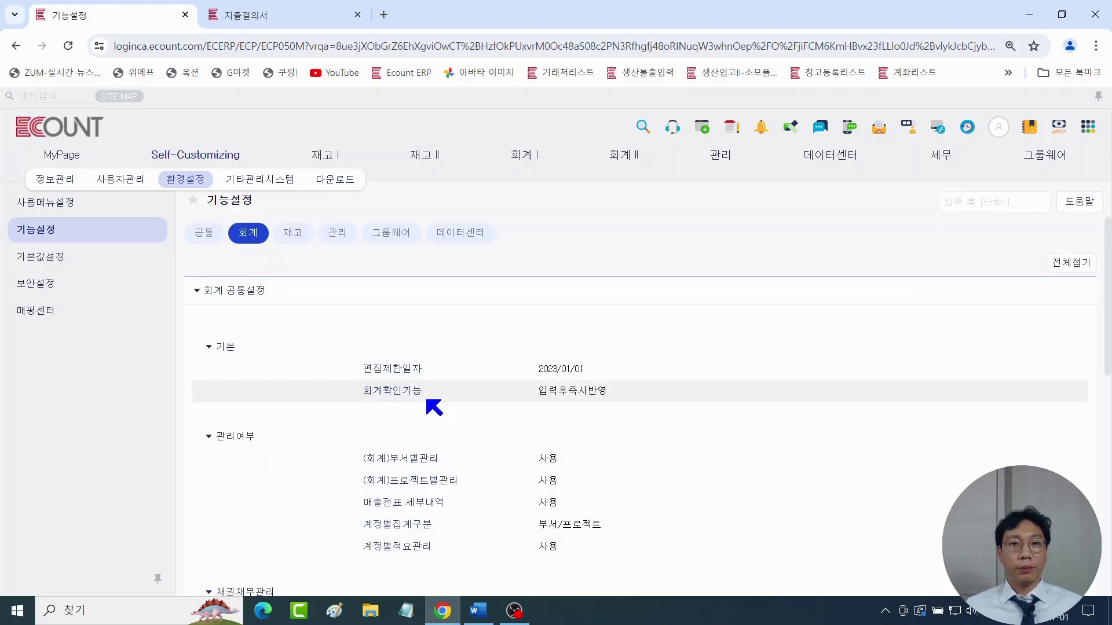
Step: Open the 지출결의서 entry form under 회계 I FastEntry and point out the 프로젝트 column beside 부서
left_click(520, 161)
left_click(262, 187)
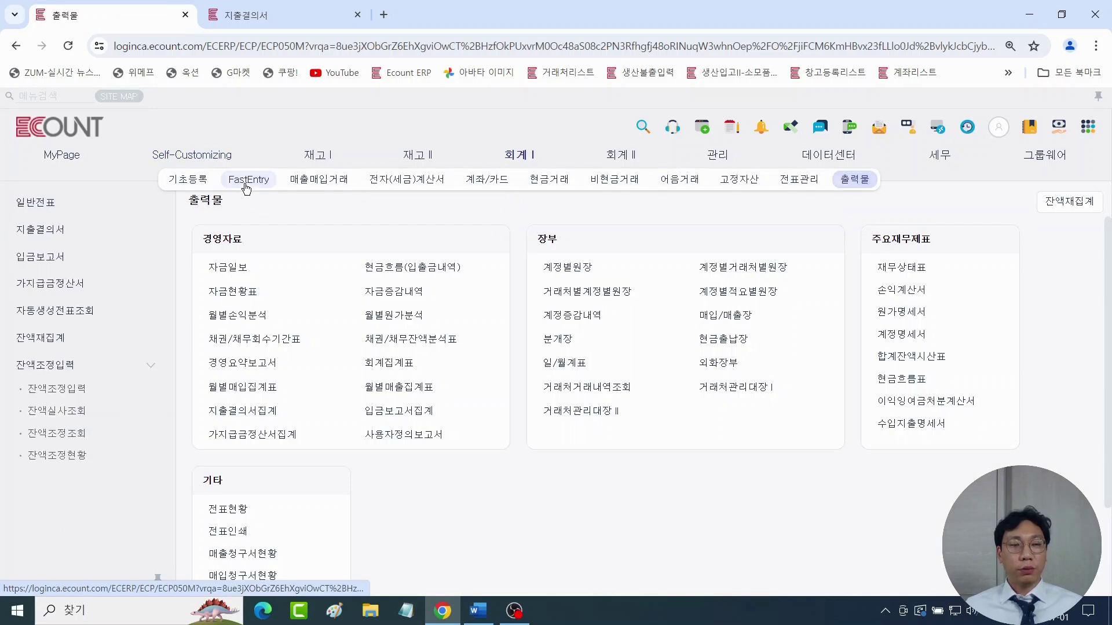
left_click(45, 241)
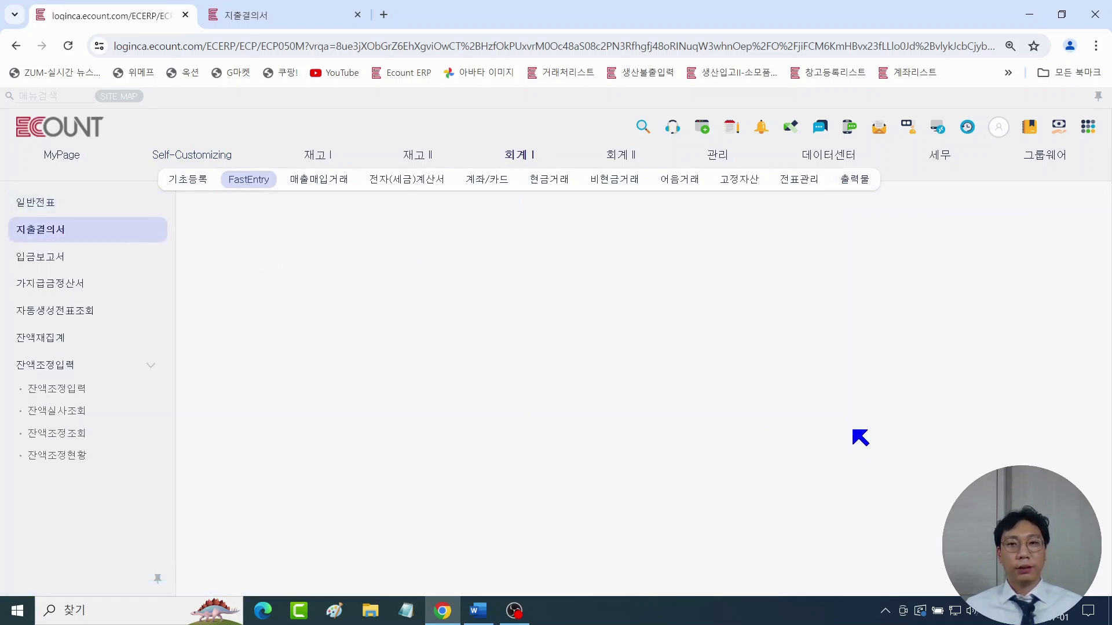
key("ctrl+1")
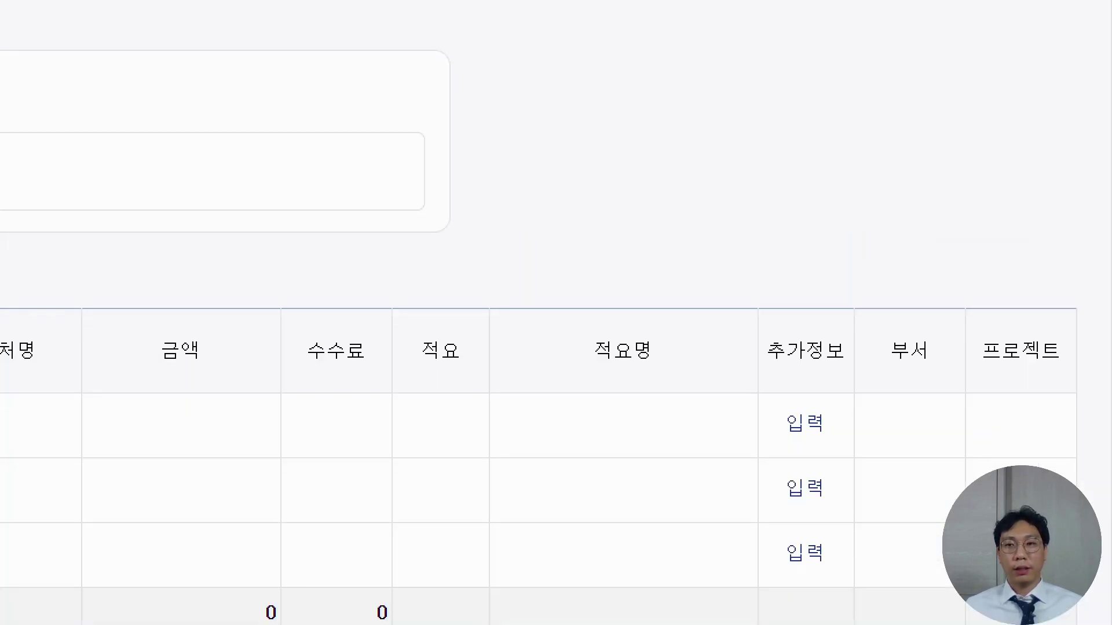
mouse_move(964, 591)
left_mouse_down()
mouse_move(765, 454)
mouse_move(1110, 450)
mouse_move(904, 611)
left_mouse_up()
key("Escape")
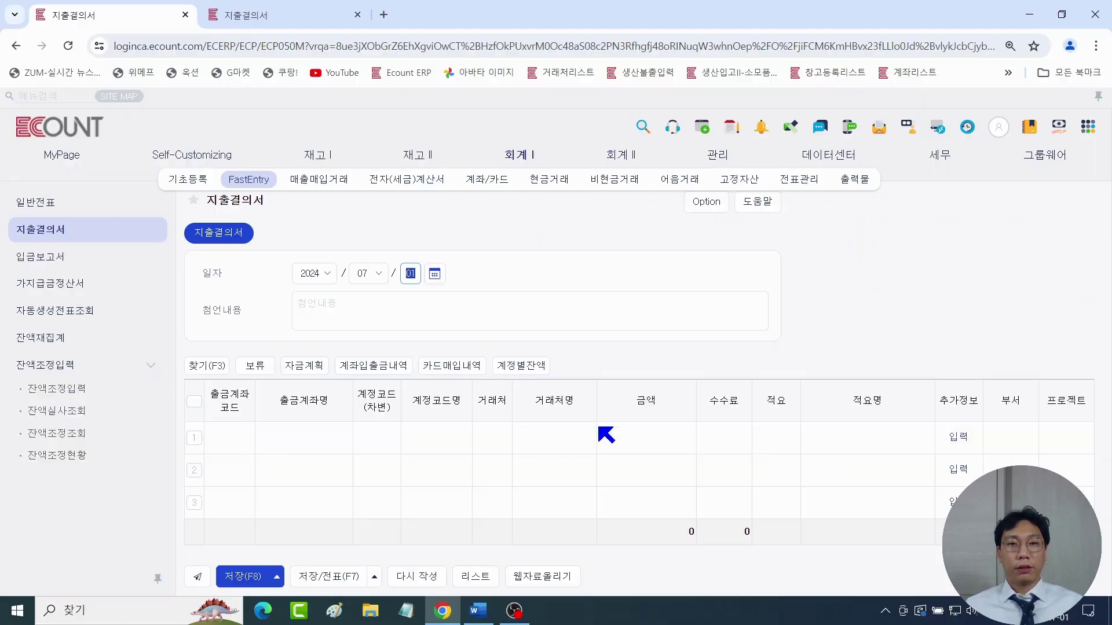
Step: Fill the first expense line with withdrawal account 국민은행통장-520, debit account 8109 복리후생비 and amount 1,200,000
left_click(231, 447)
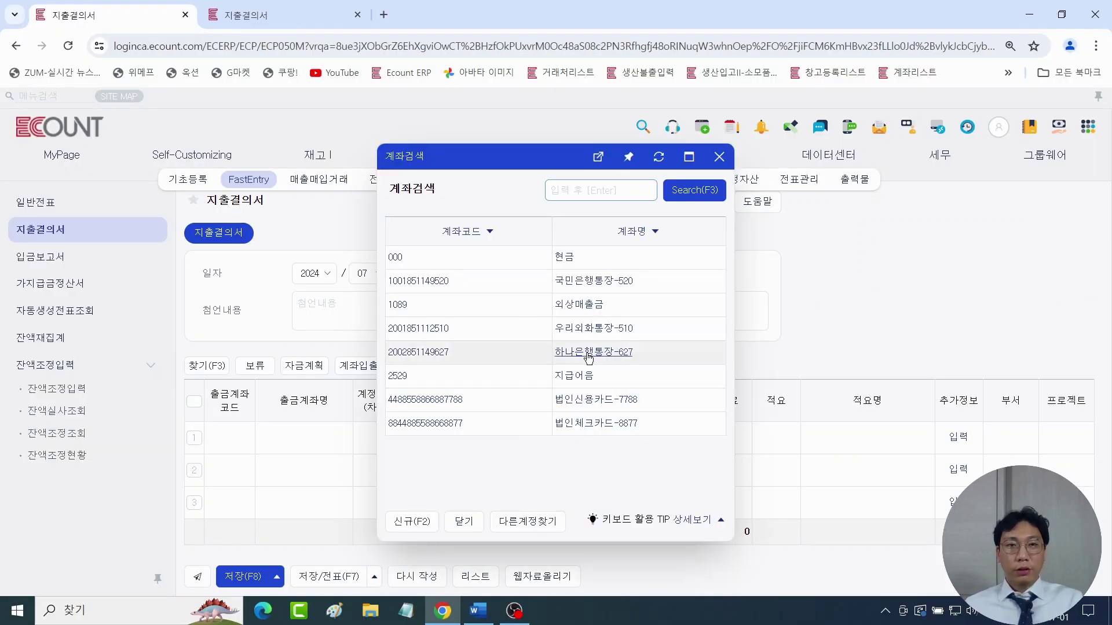
left_click(585, 282)
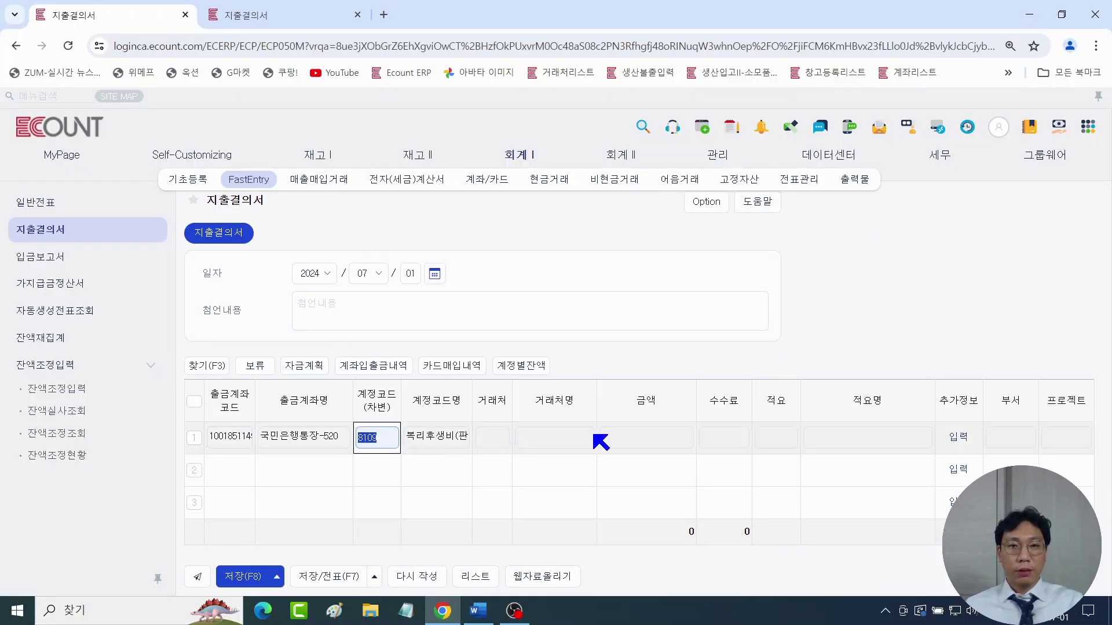
left_click(624, 434)
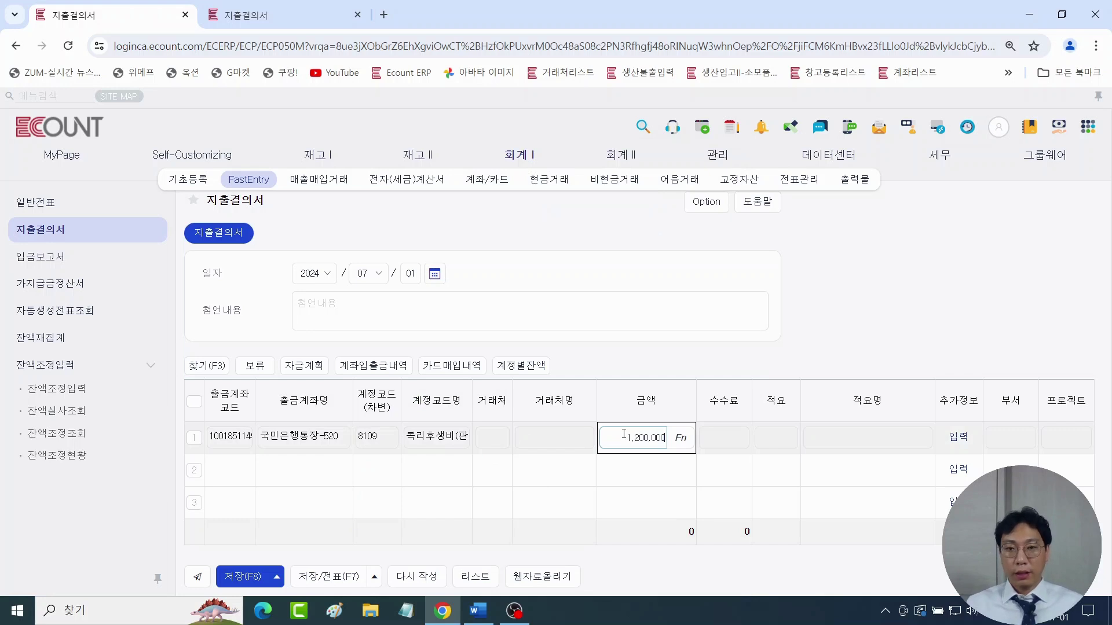
key("Return")
key("Return")
key("Return")
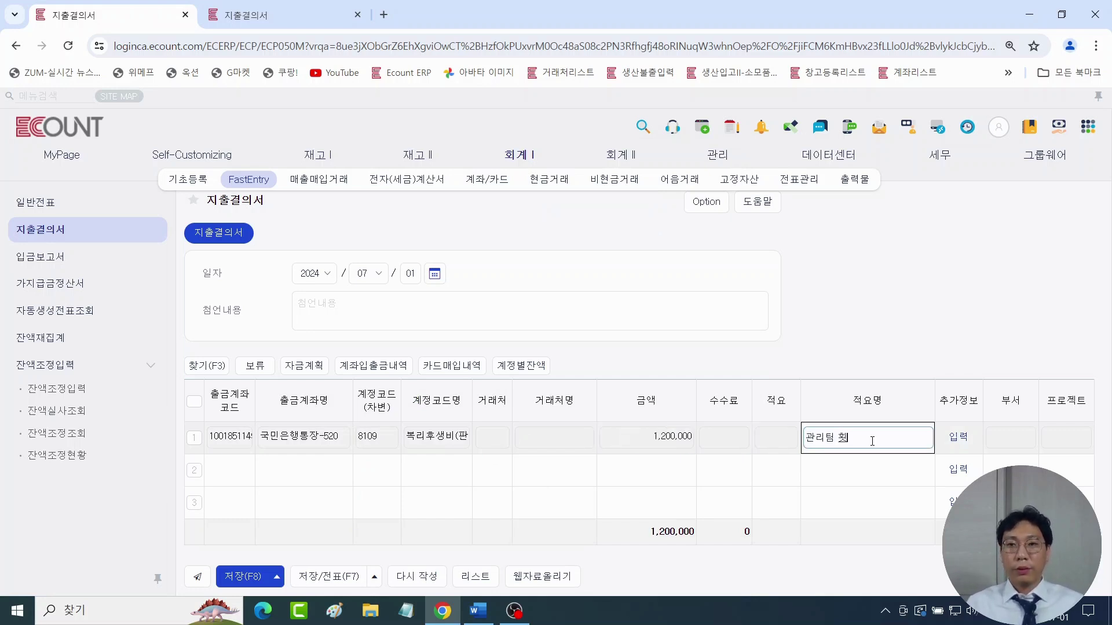
Step: Describe the first line as 관리팀 회식, assign it to department 교육팀, and correct the description to 교육팀 회식
type("관리팀 회식")
key("Return")
key("Return")
key("Return")
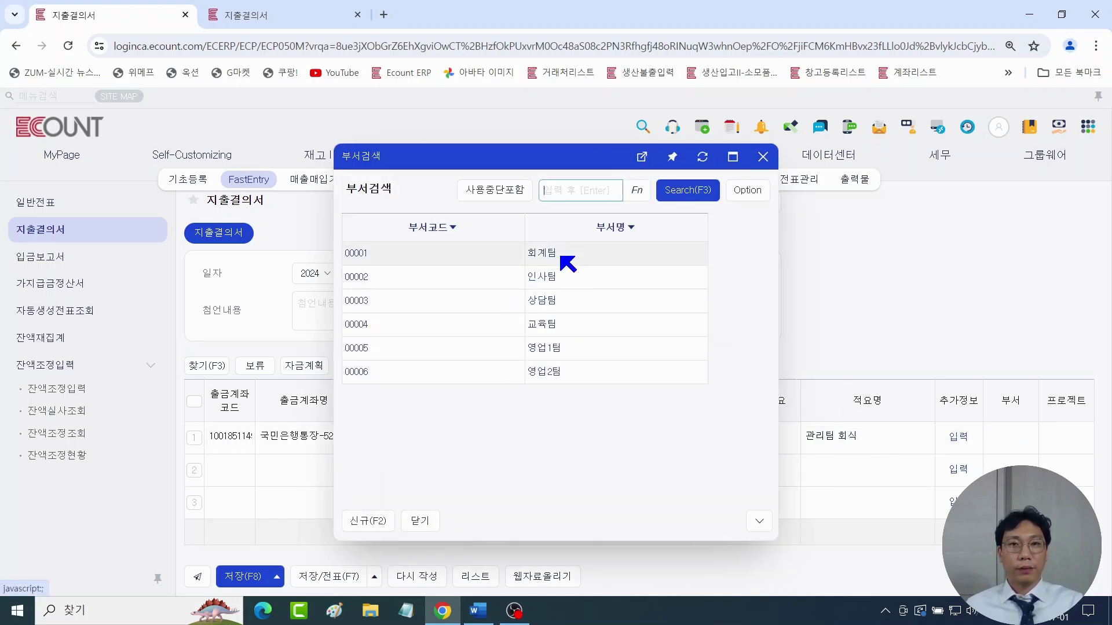
left_click(551, 327)
left_click(836, 442)
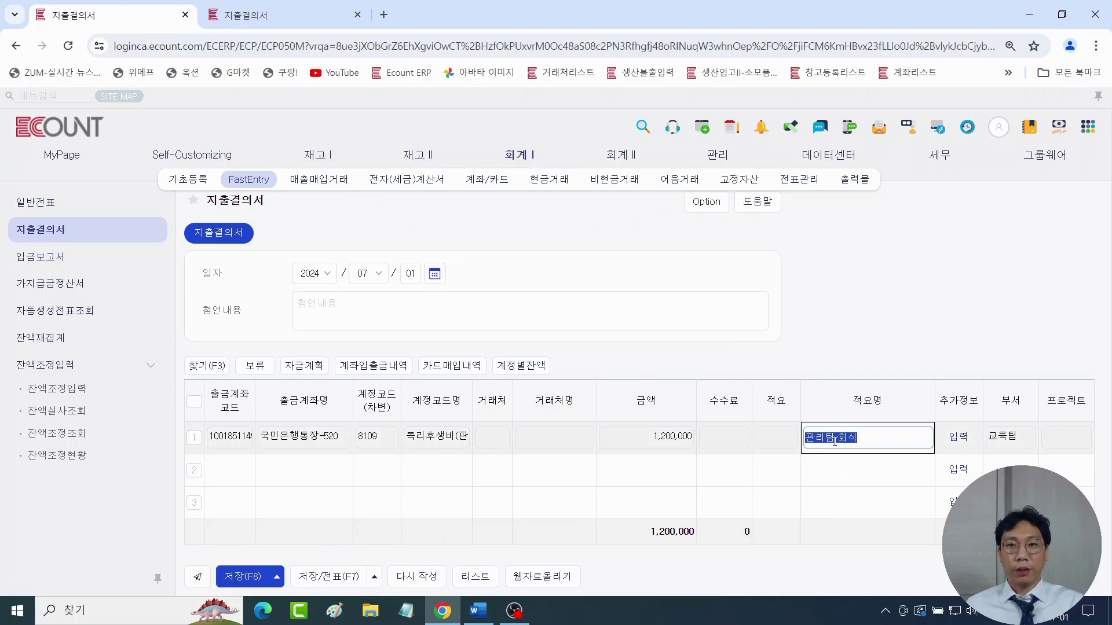
left_click(837, 441)
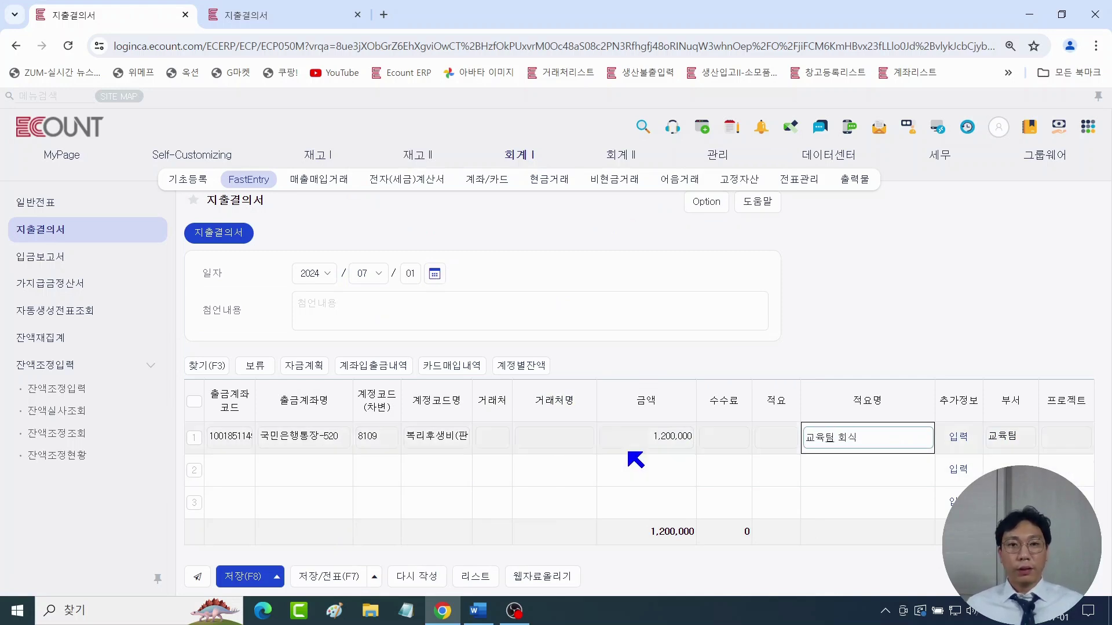
Step: Fill the second expense line with withdrawal account 국민은행통장-520, debit account 8109 복리후생비 and amount 1,000,000
left_click(230, 462)
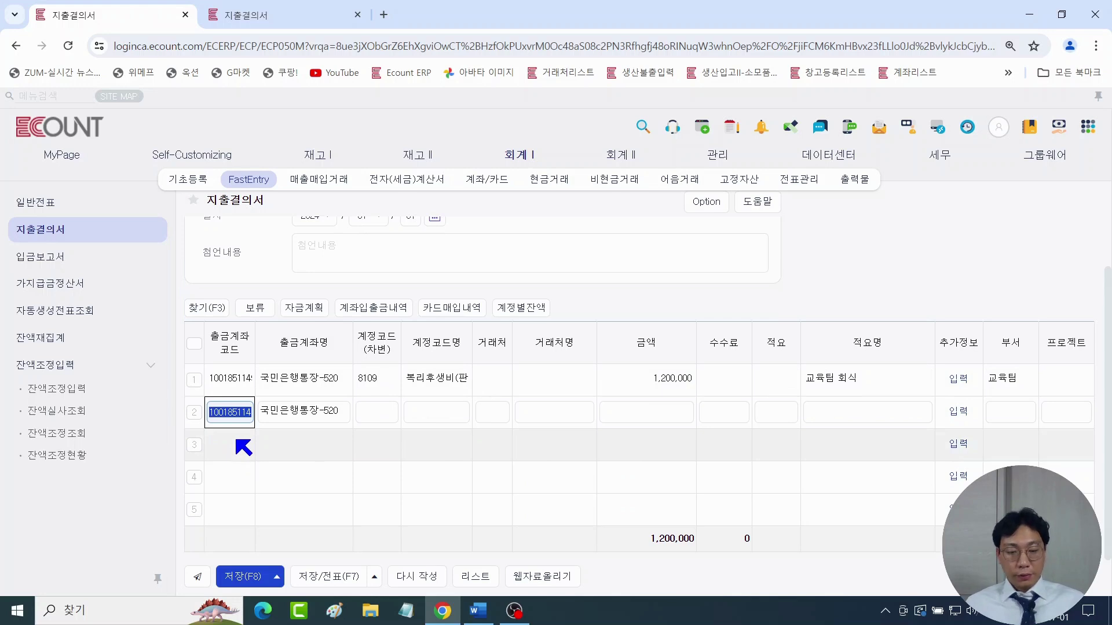
key("Return")
key("Return")
key("Return")
key("Return")
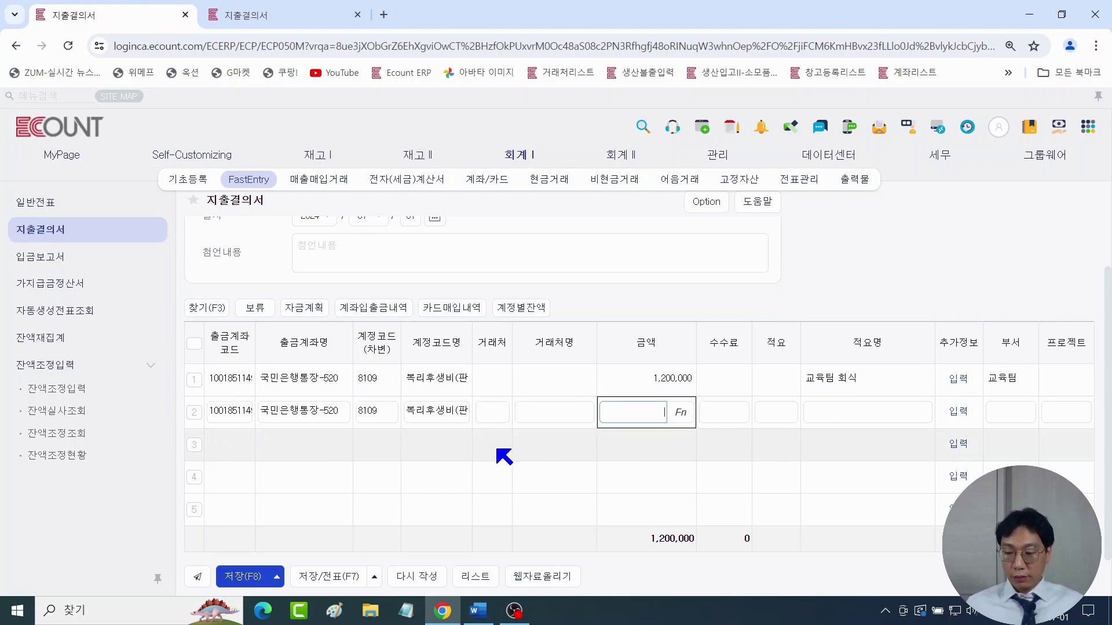
type("1000000")
key("Return")
key("Return")
key("Return")
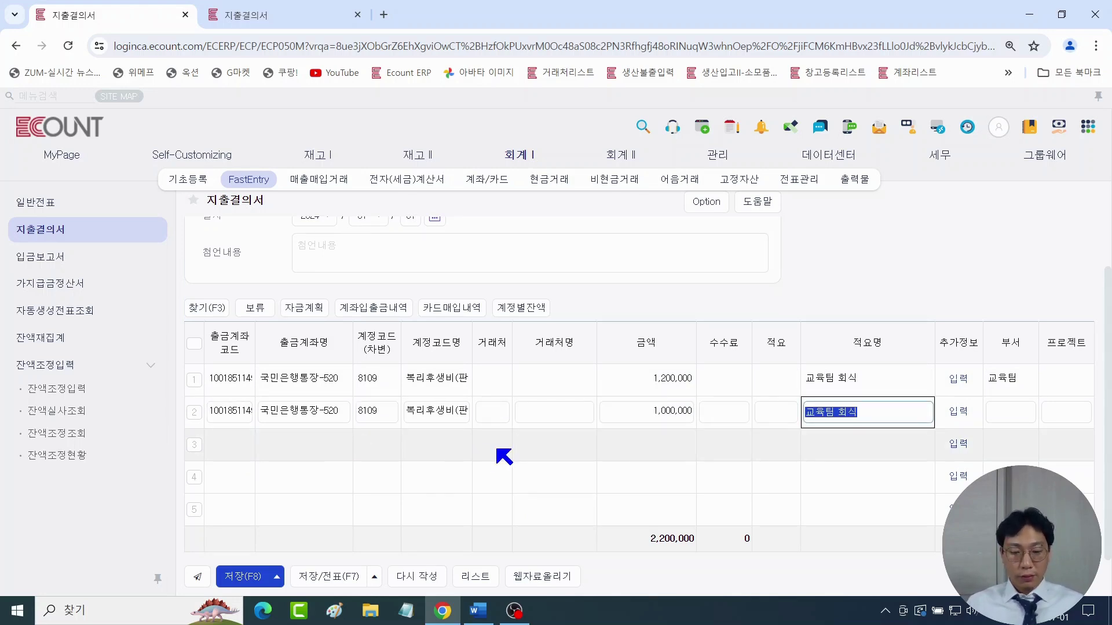
Step: Describe the second line as 영업1팀 회식 and assign it to department 영업1팀
type("영업팀 회")
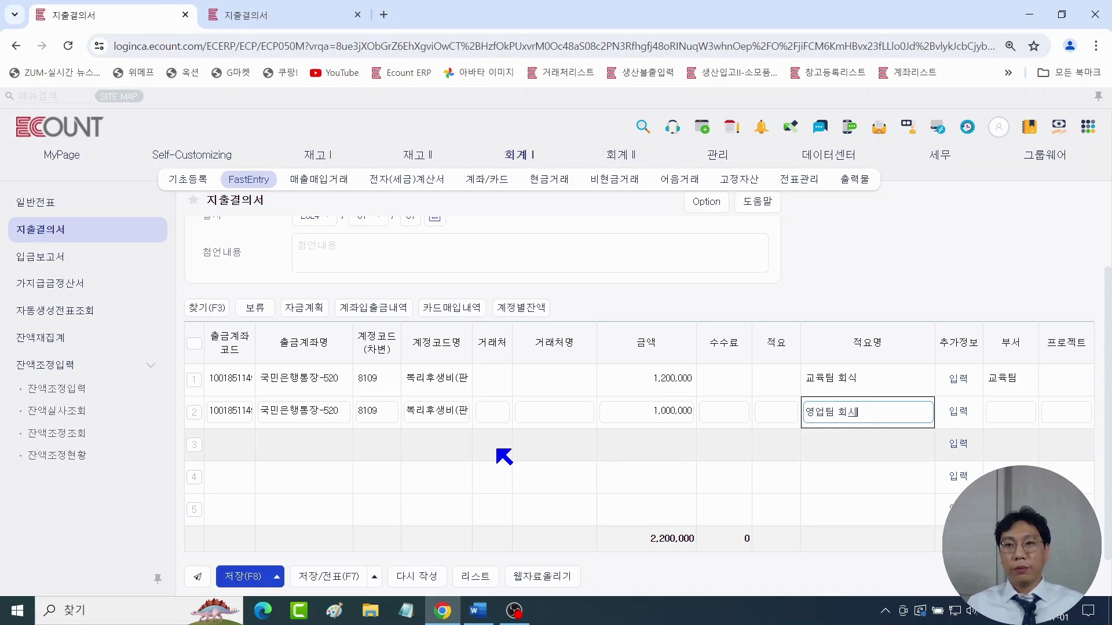
type("식")
key("Return")
left_click(822, 413)
left_click(835, 413)
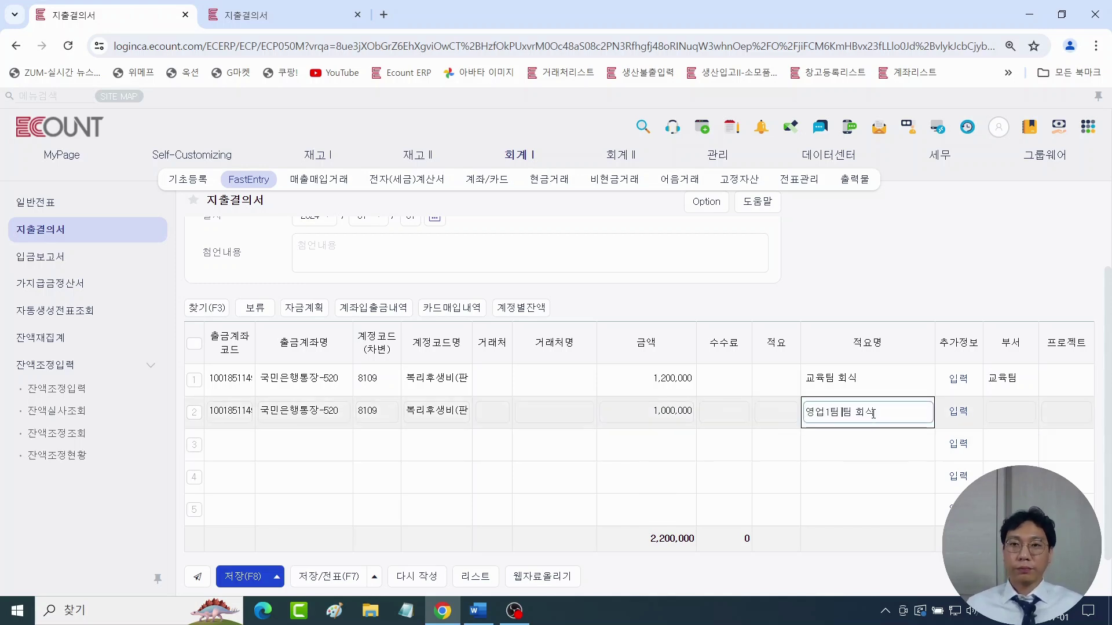
left_click(1013, 419)
type("영")
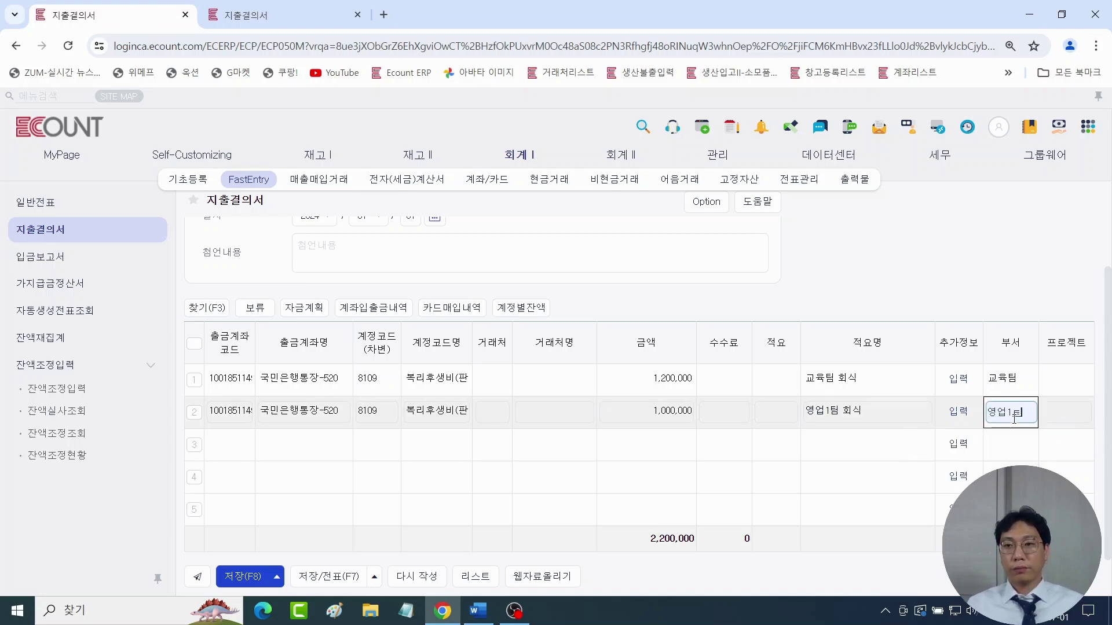
type("업1팀")
key("Return")
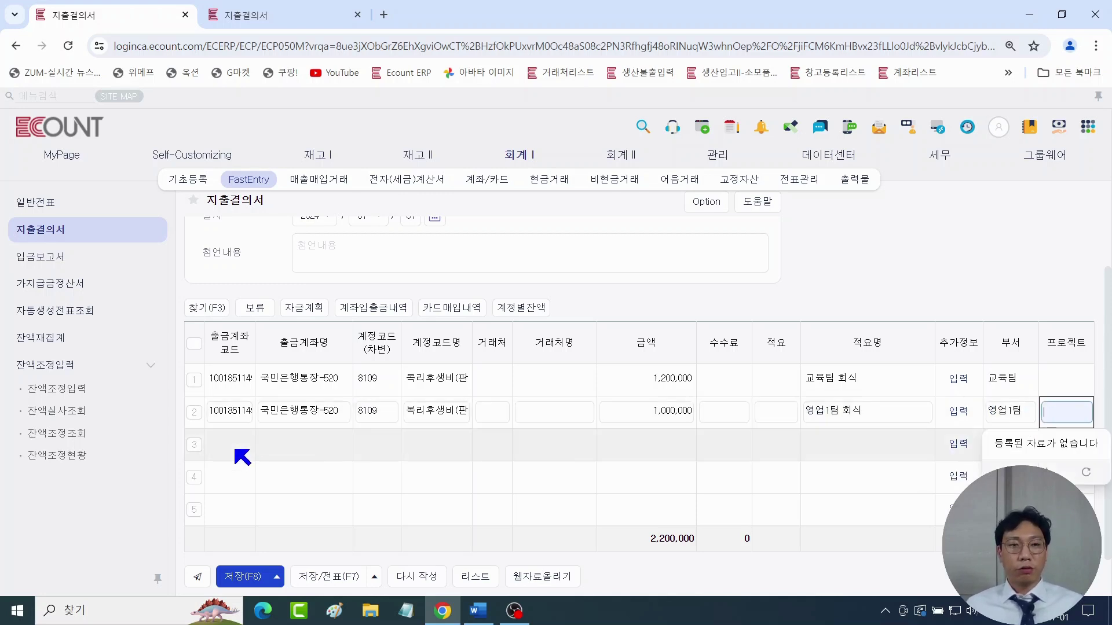
Step: Start a third expense line with 국민은행통장-520 as its withdrawal account
left_click(230, 443)
double_click(230, 444)
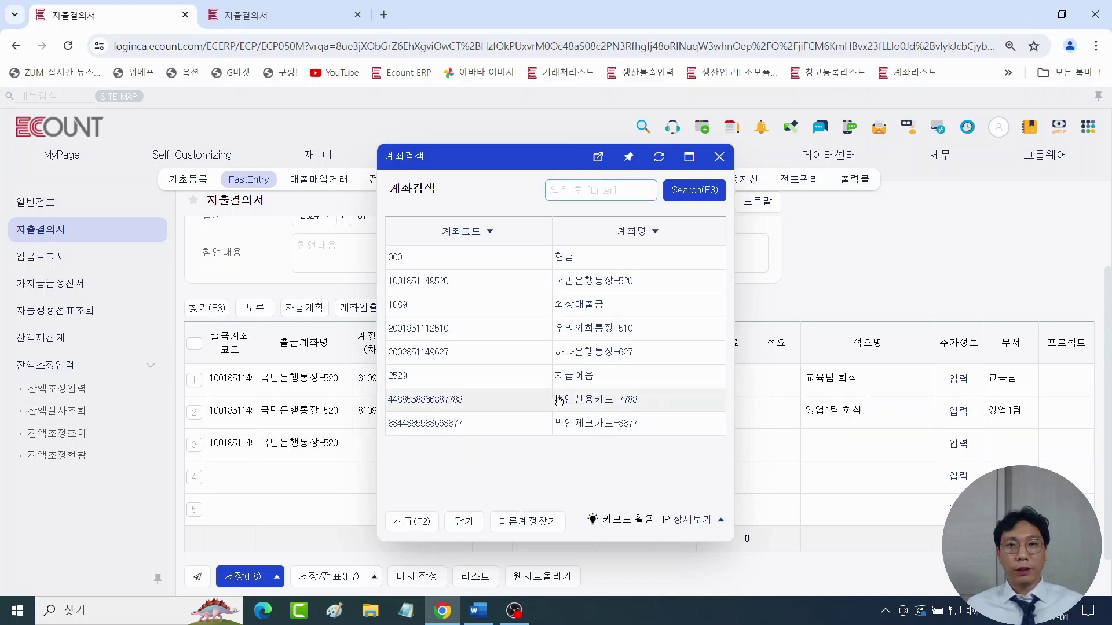
left_click(596, 284)
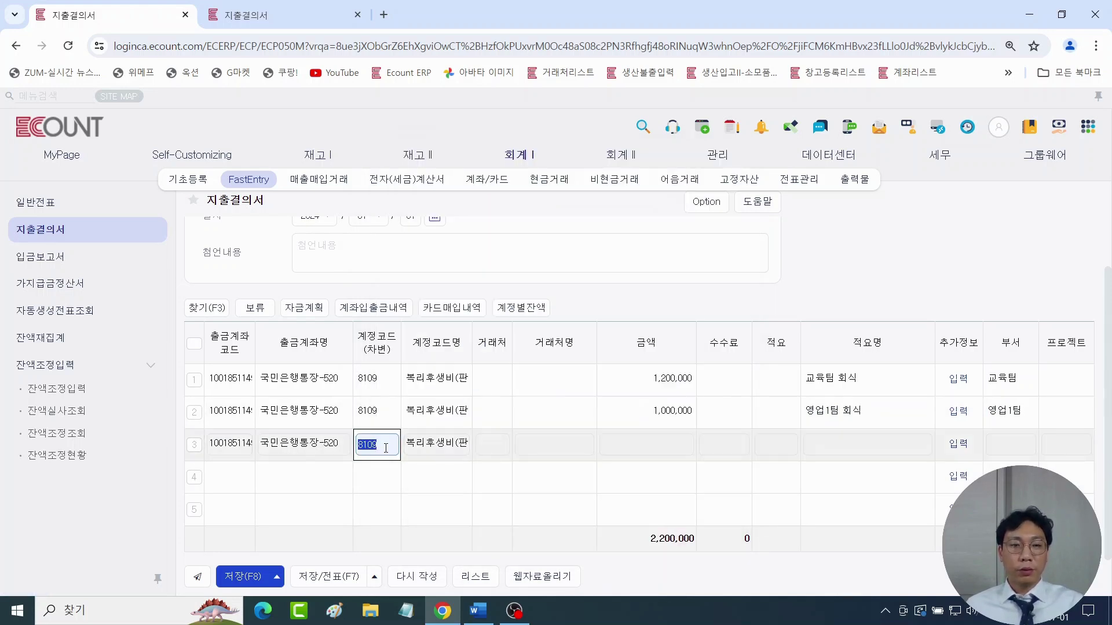
double_click(386, 448)
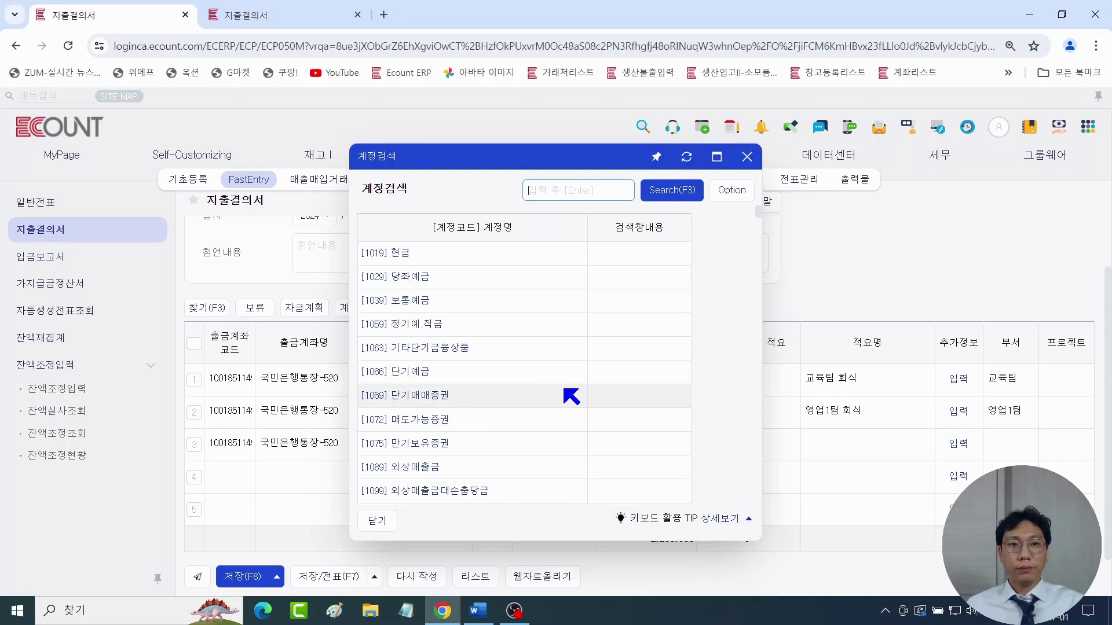
scroll(571, 392, "down", 5)
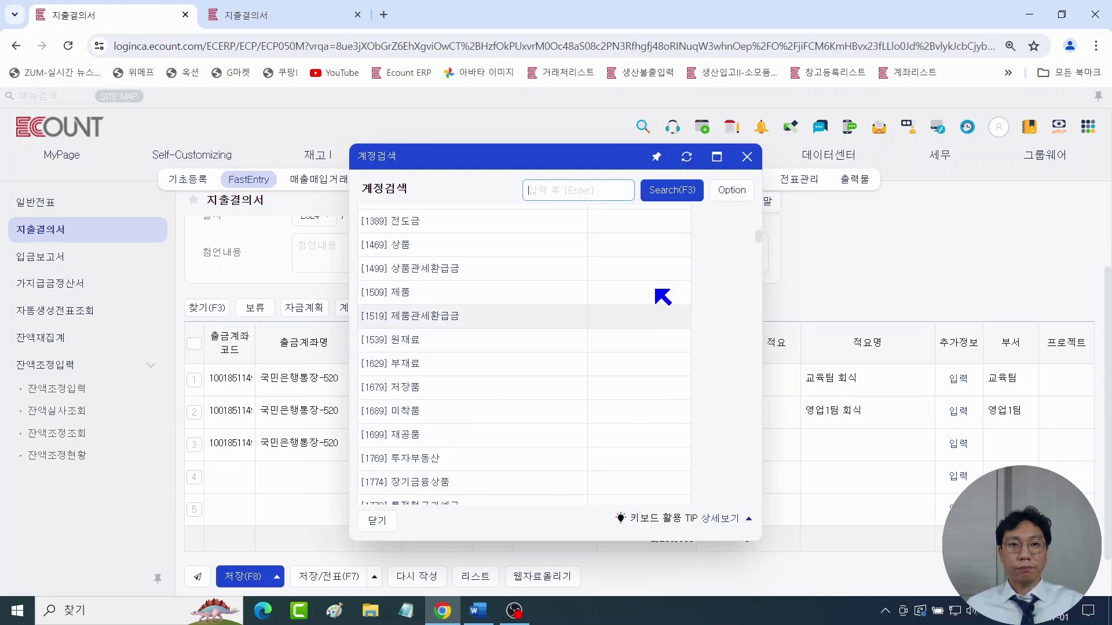
left_click(747, 156)
Step: Search the accounts for 외상매 and set the third line's debit account to 1089 외상매출금
left_click(386, 451)
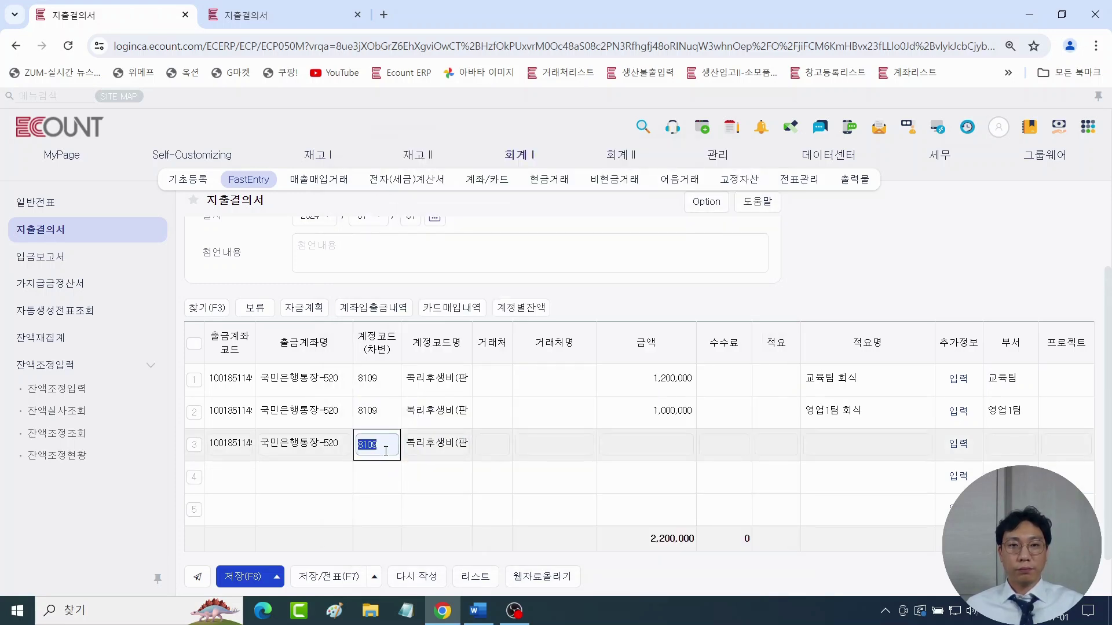
type("외상매")
key("Return")
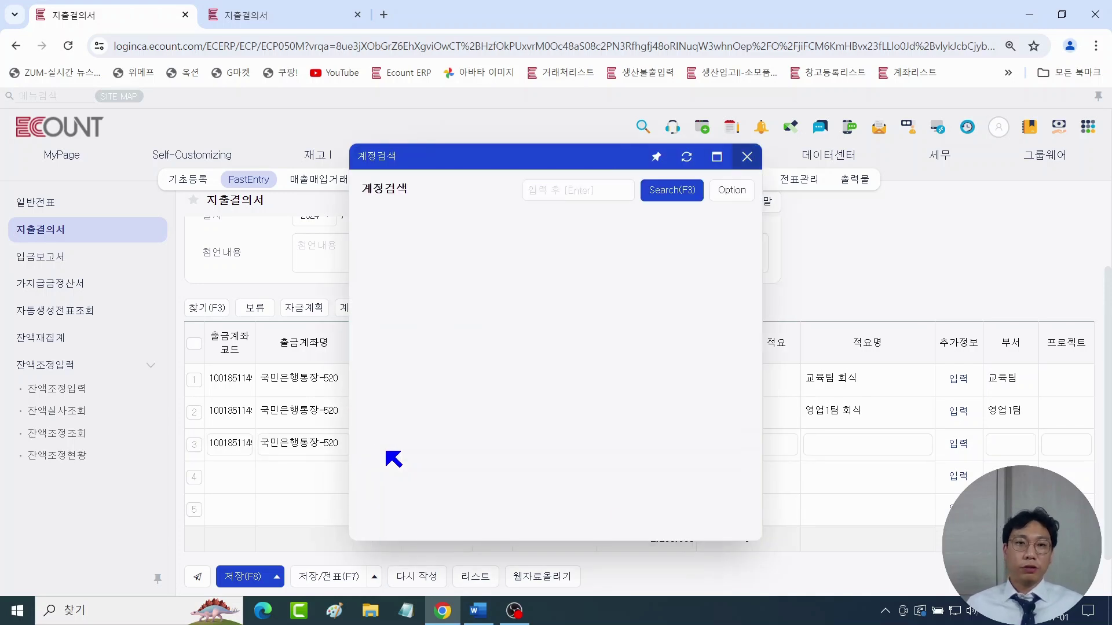
left_click(415, 254)
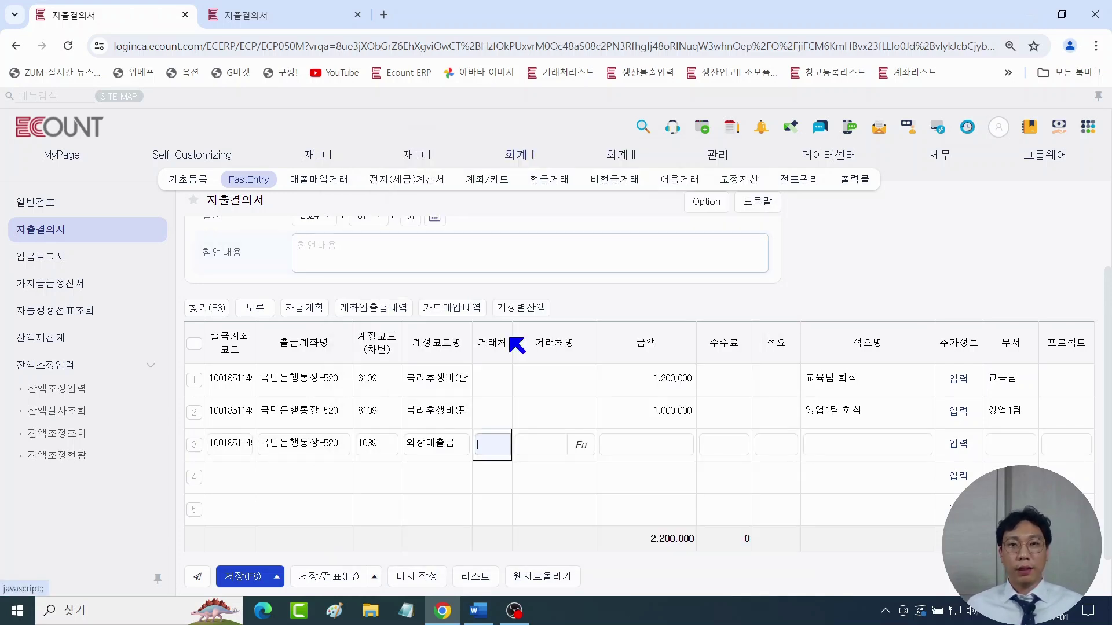
Step: Set the third line's amount to 15,000,000 and assign it to project 이카운트 사옥 현장
left_click(670, 446)
type("15,000,000")
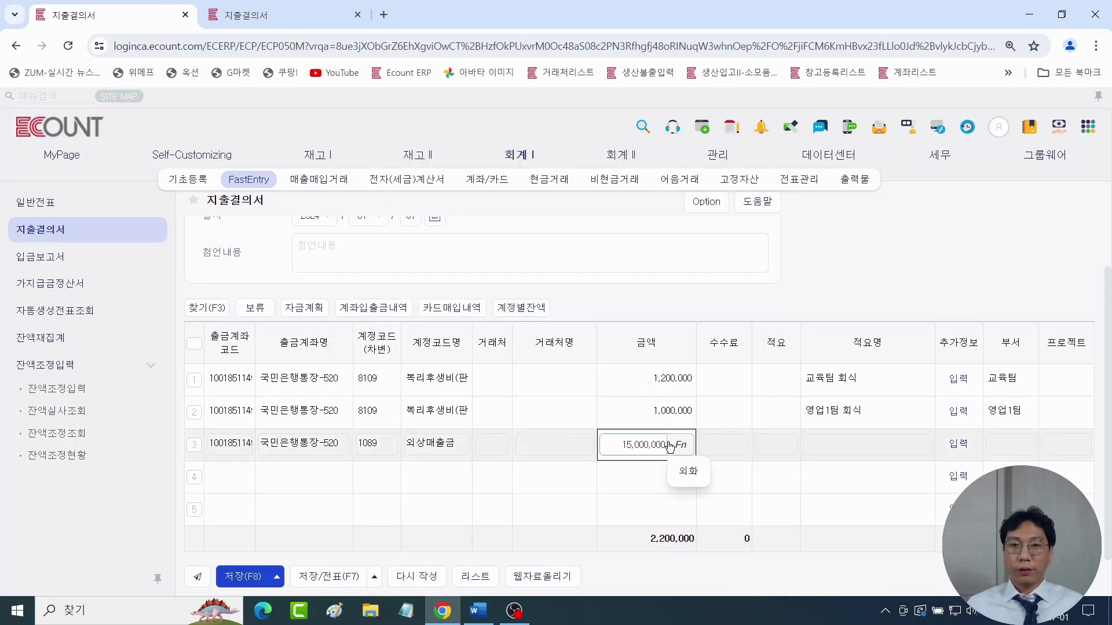
double_click(1075, 449)
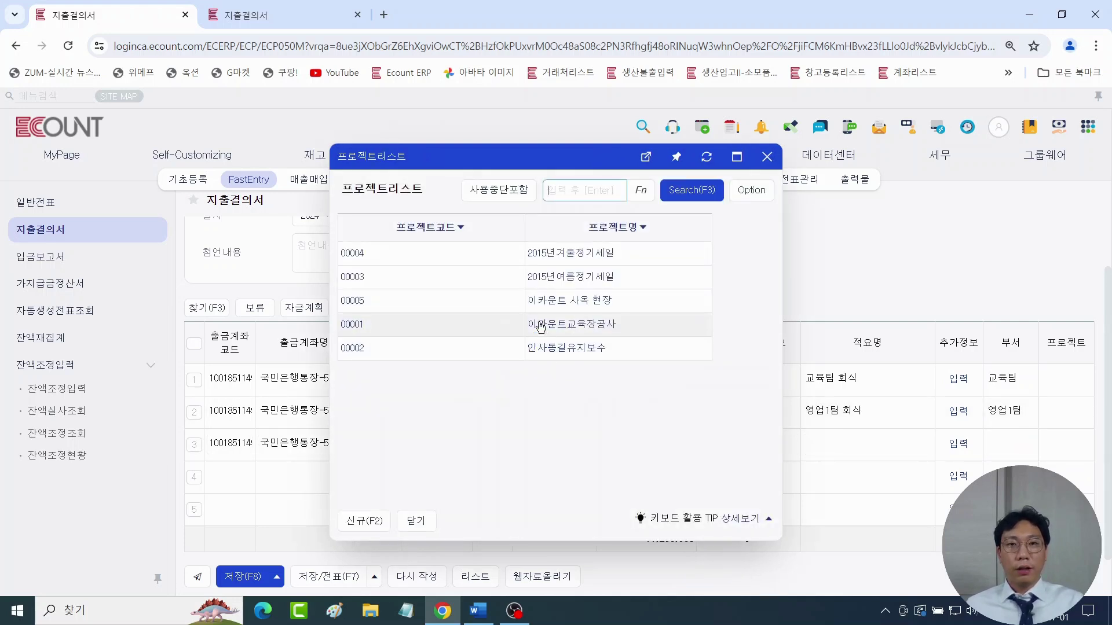
left_click(602, 302)
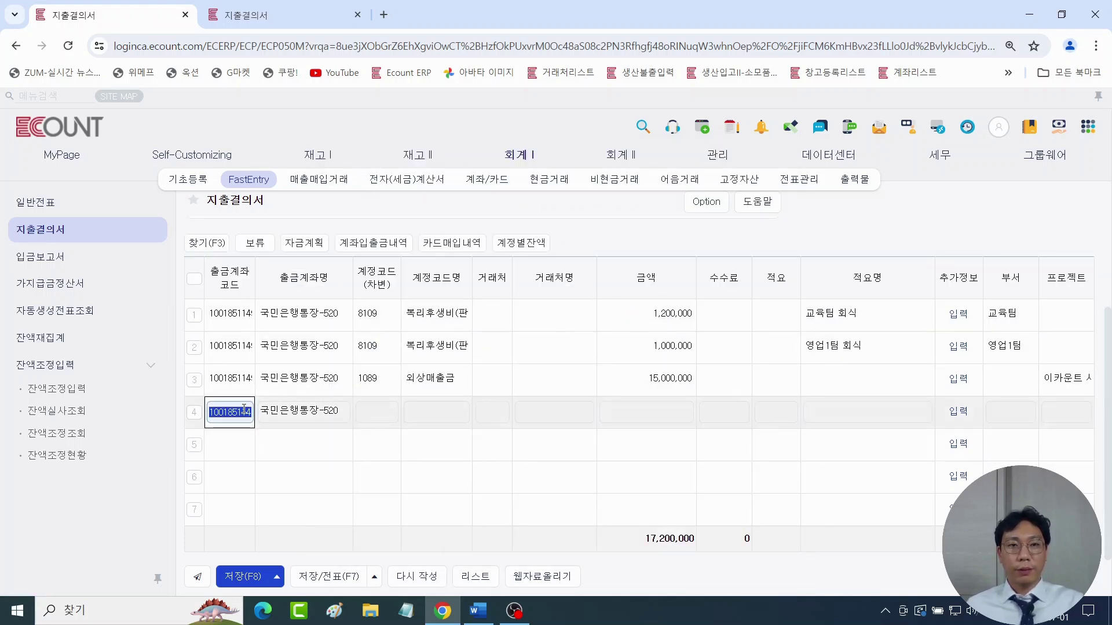
Step: Clear the withdrawal account from the unused fourth line and save the 지출결의서 with its three expense lines
key("Delete")
left_click(772, 245)
scroll(770, 249, "up", 3)
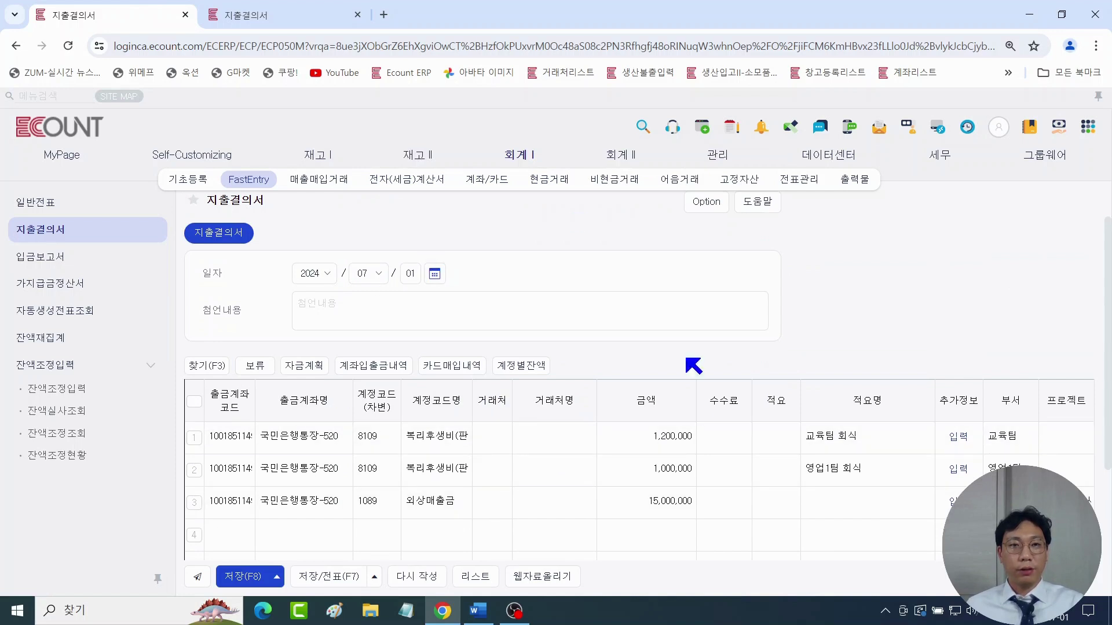
left_click(240, 575)
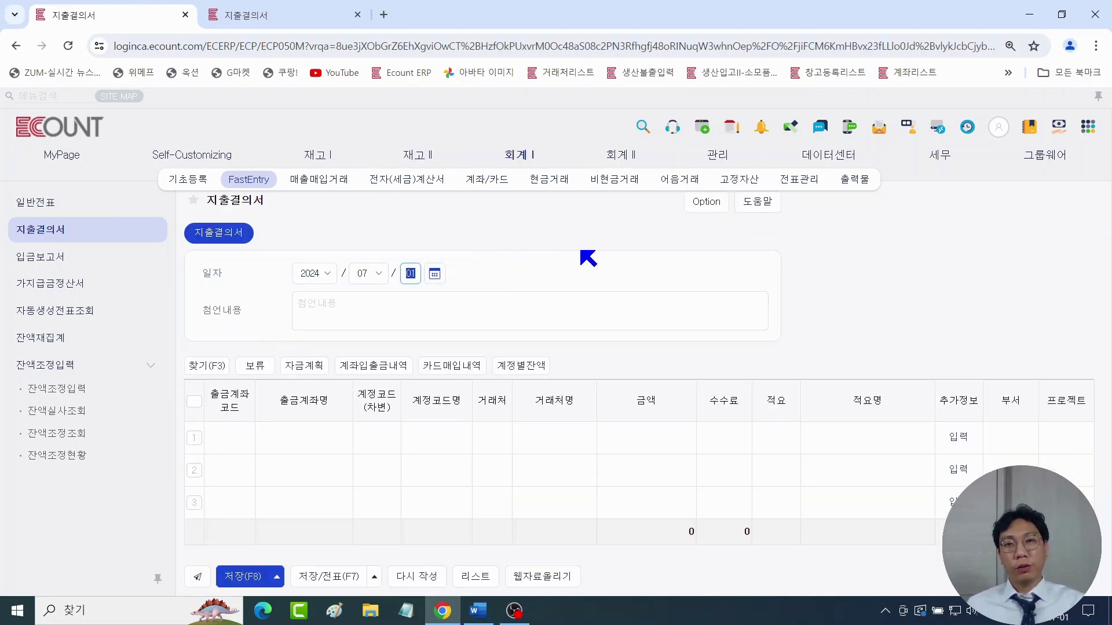
Step: Open the 손익계산서 report from the accounting output reports
left_click(855, 180)
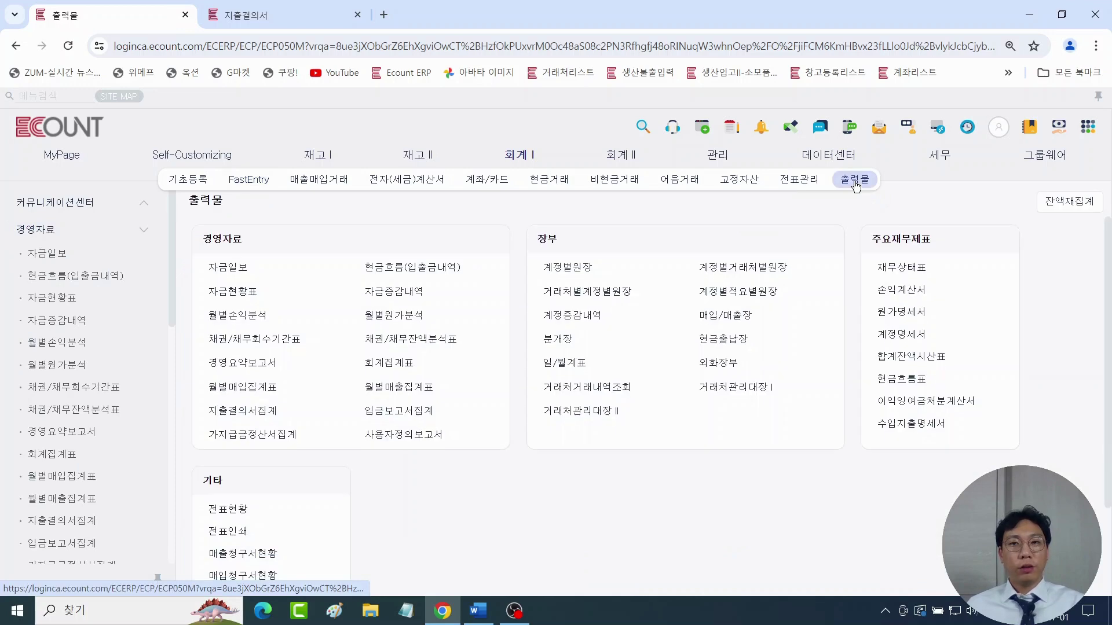
scroll(917, 235, "down", 1)
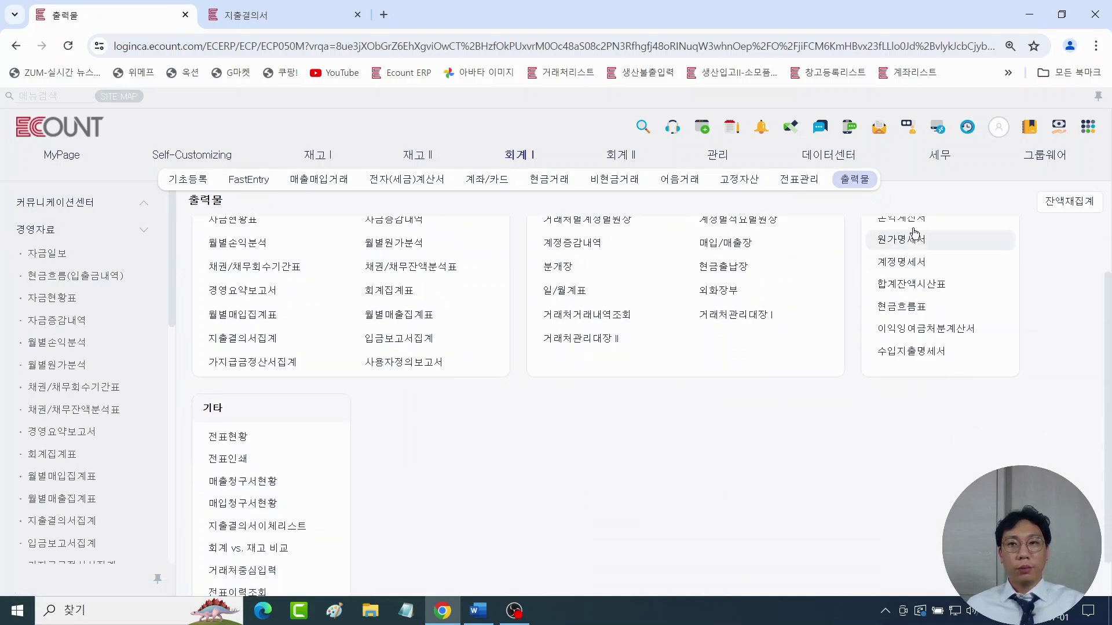
scroll(918, 235, "up", 1)
left_click(906, 292)
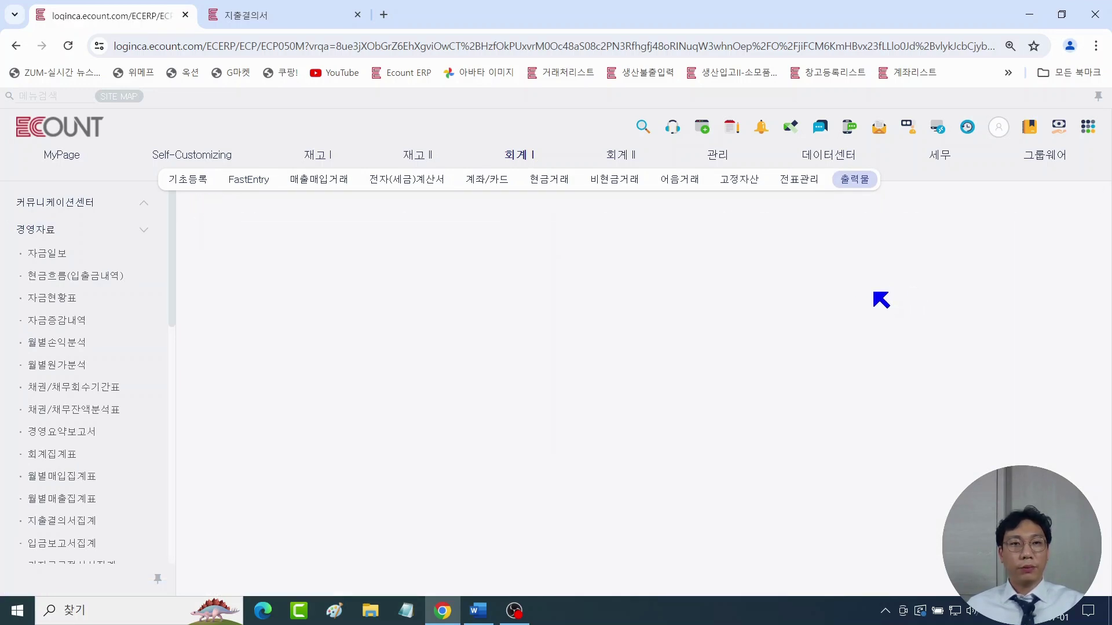
Step: Run the income statement for department 교육팀, re-aggregating the account balances first, and examine its 복리후생비 amount
left_click(328, 379)
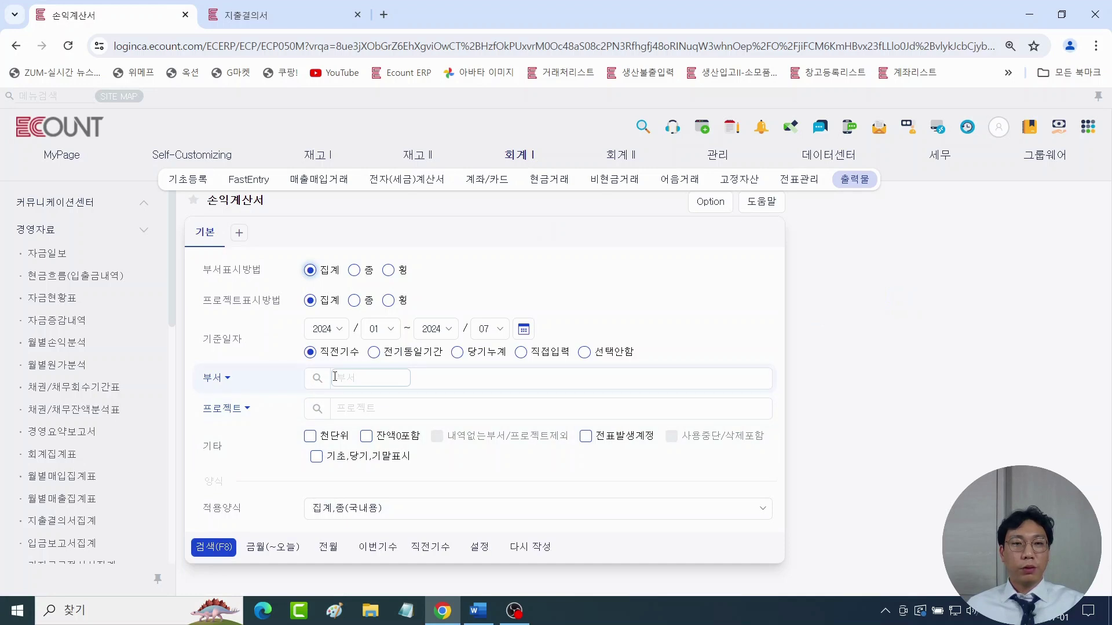
left_click(325, 378)
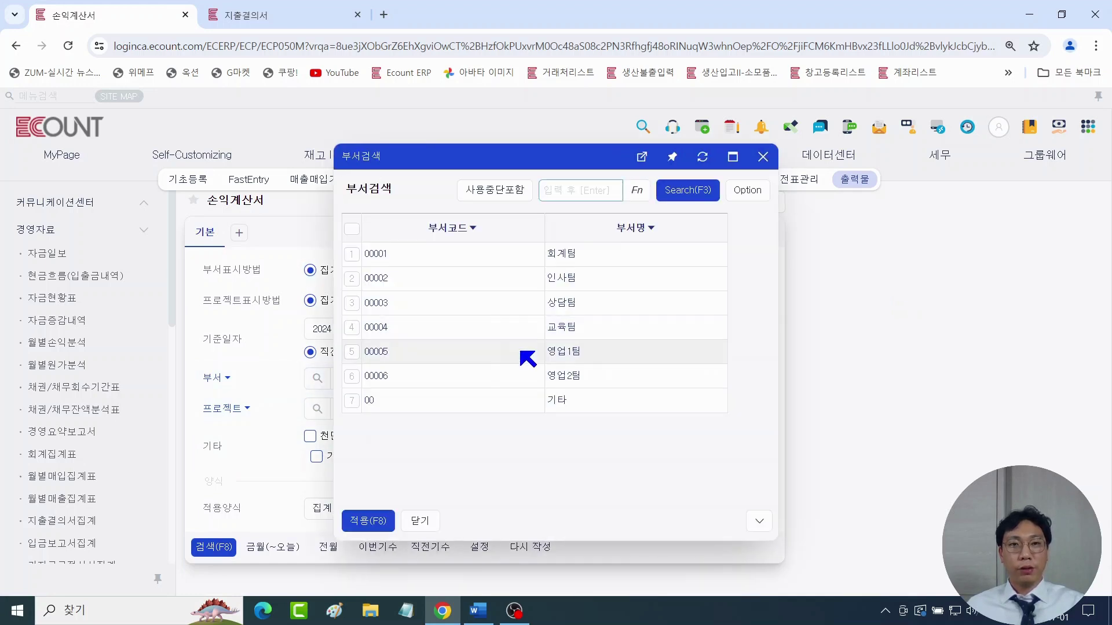
left_click(559, 329)
left_click(214, 546)
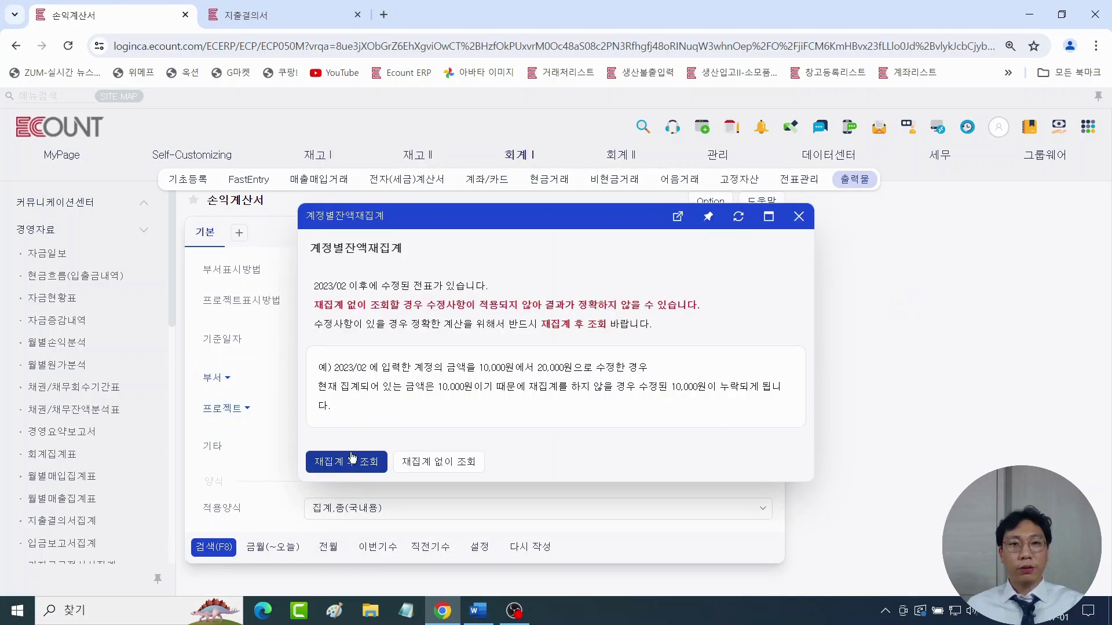
left_click(342, 466)
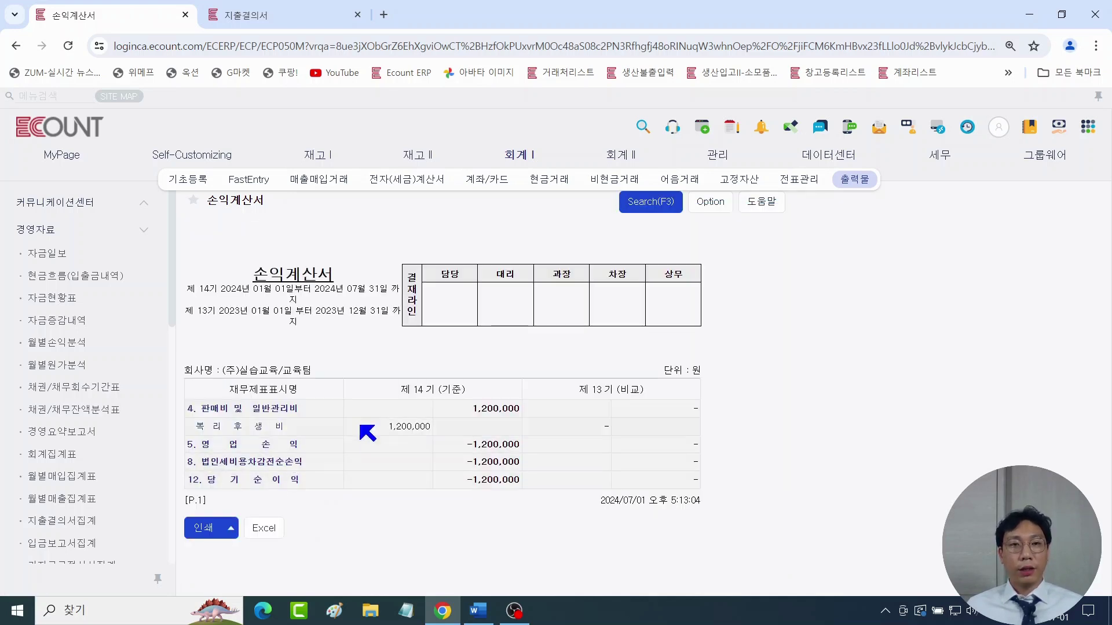
left_click_drag(374, 428, 437, 429)
Step: Remove the 교육팀 filter, set 부서표시방법 to 횡, and rerun the income statement to compare the departments side by side
left_click(651, 209)
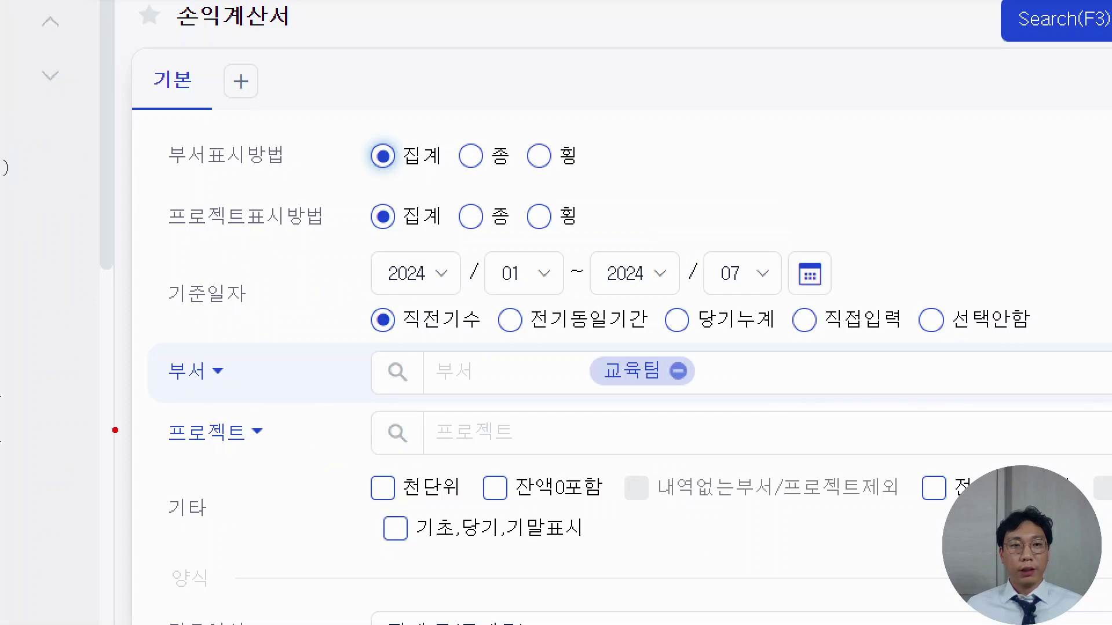
left_click_drag(128, 412, 311, 459)
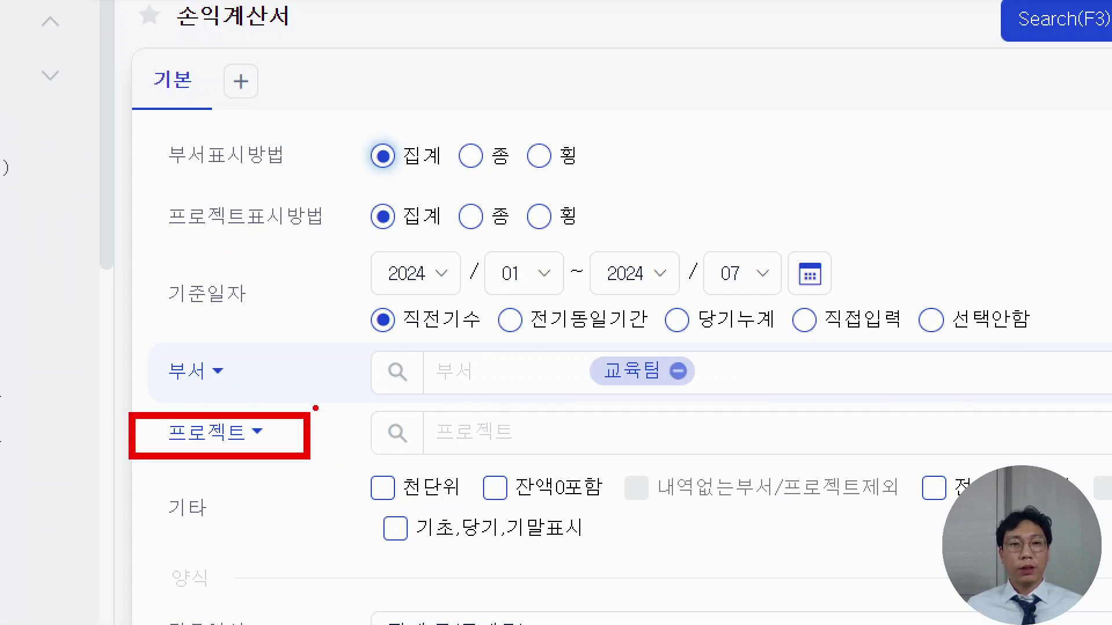
left_click_drag(174, 27, 233, 27)
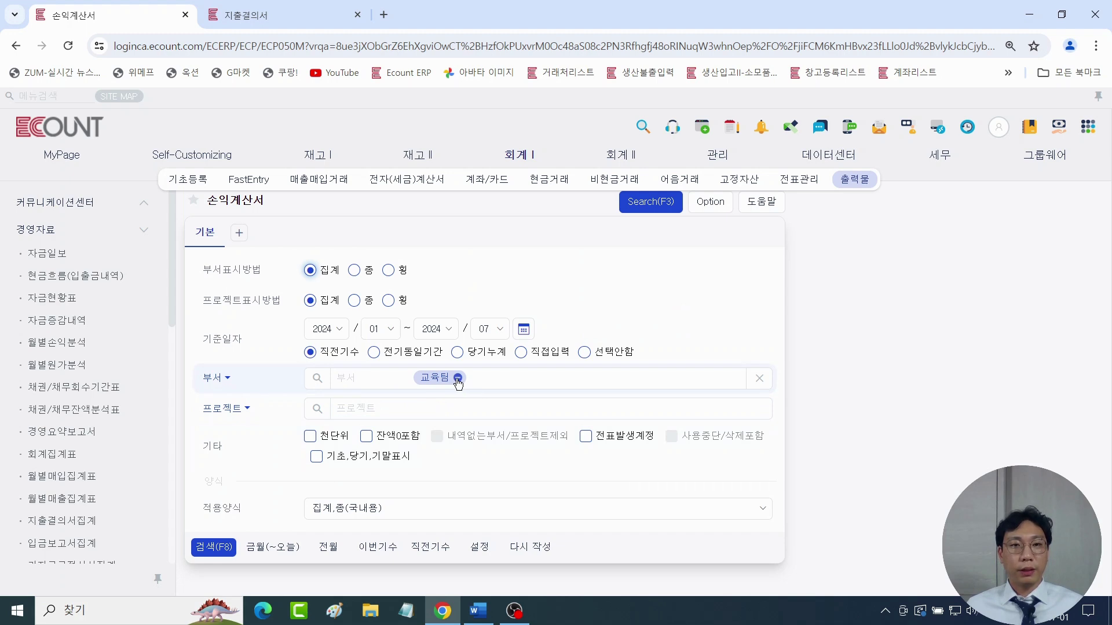
left_click(458, 379)
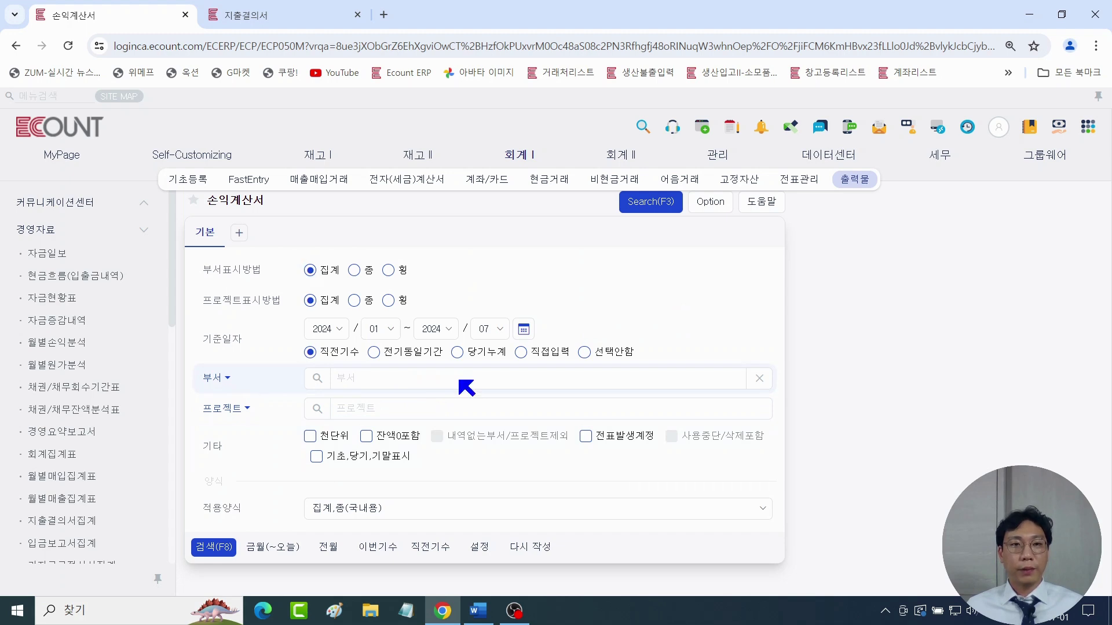
left_click(392, 274)
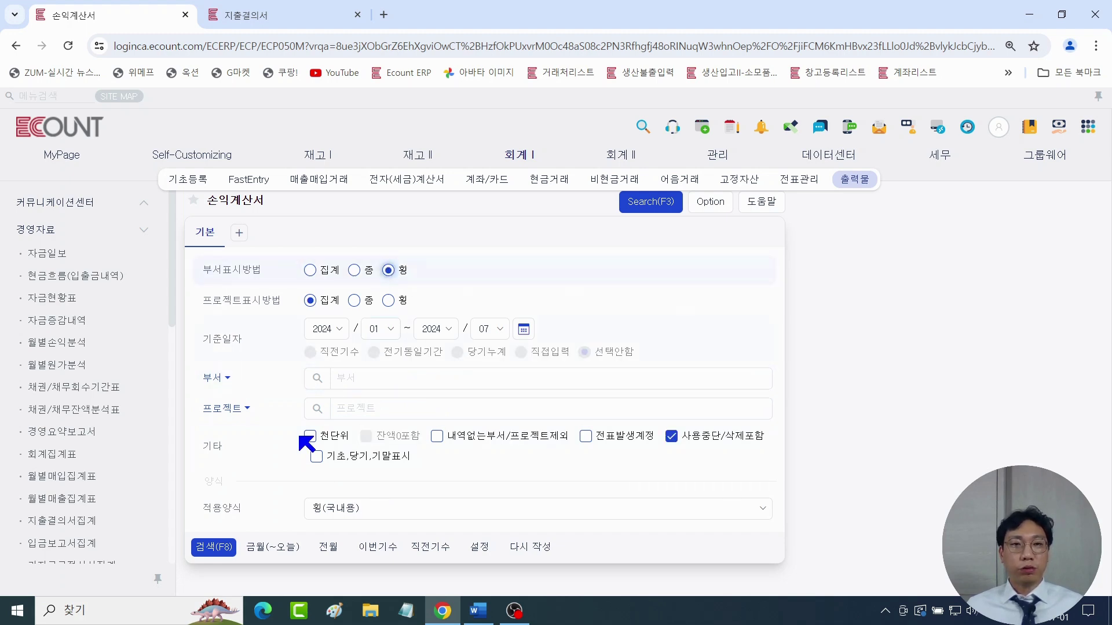
left_click(211, 548)
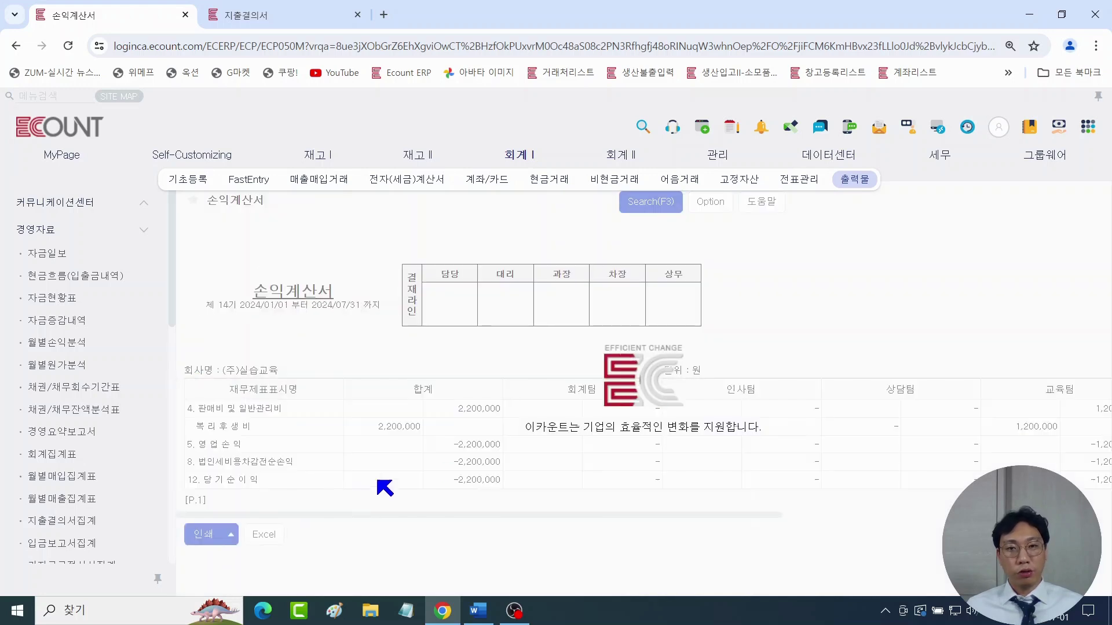
left_click_drag(585, 516, 908, 514)
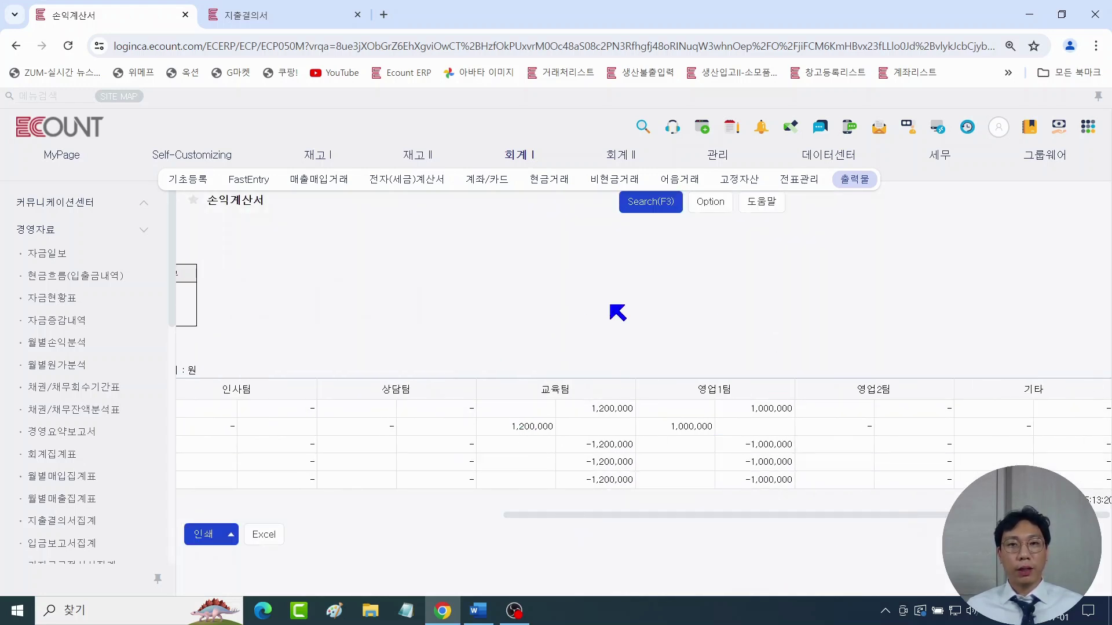
Step: Reopen the income statement's search conditions to review the 프로젝트표시방법 options, and switch to the 집체교육_중급회계 handout in Word
left_click(650, 202)
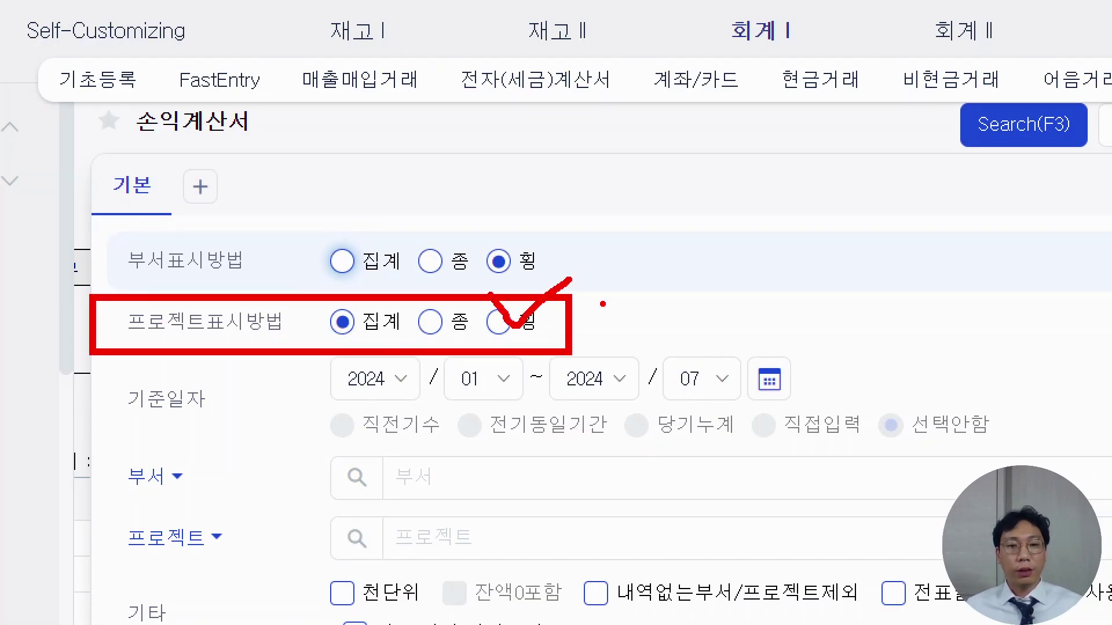
key("Escape")
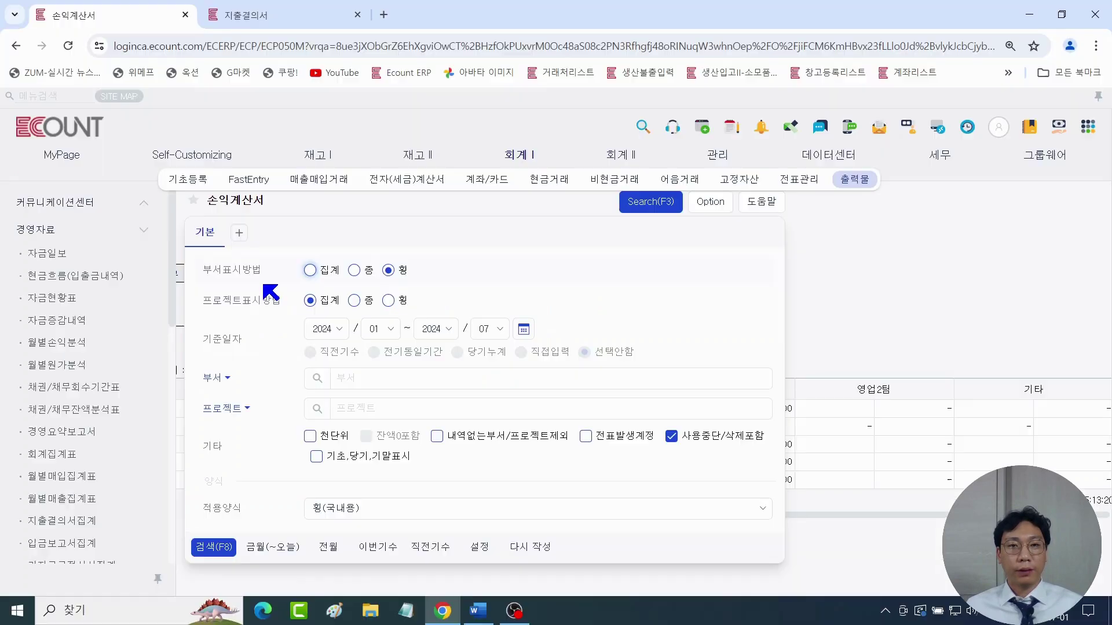
left_click(479, 610)
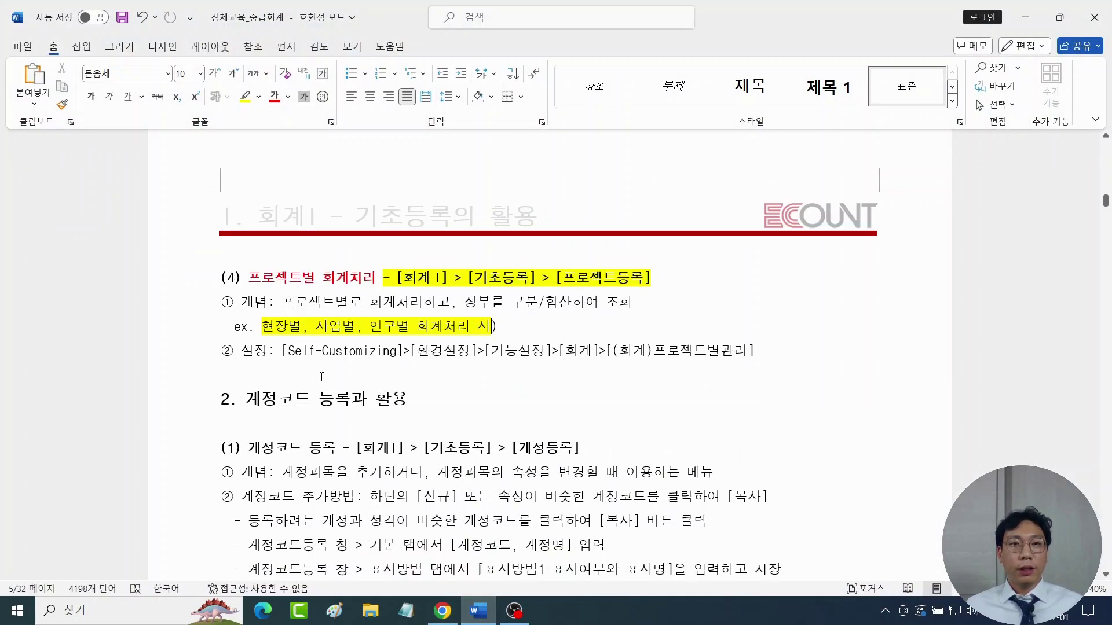